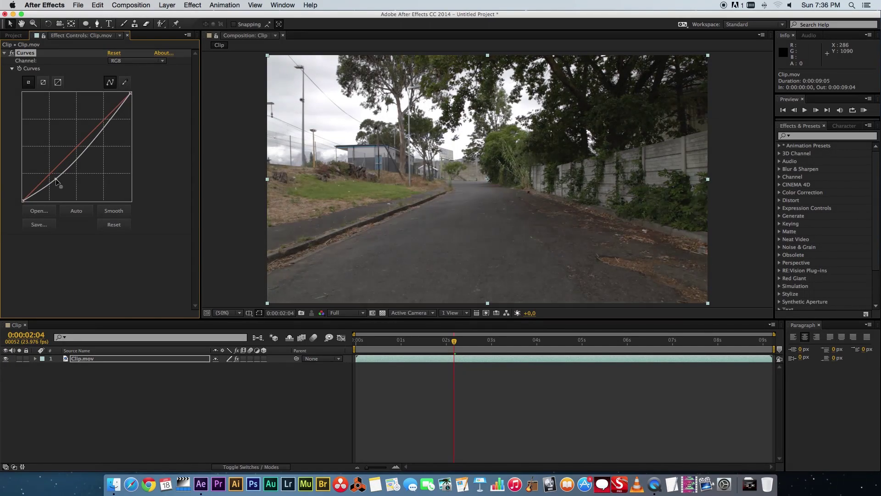
# Shape the clip's RGB curve into an S-curve with lowered shadows and raised highlights.
pyautogui.moveTo(102, 133); pyautogui.dragTo(95, 113)
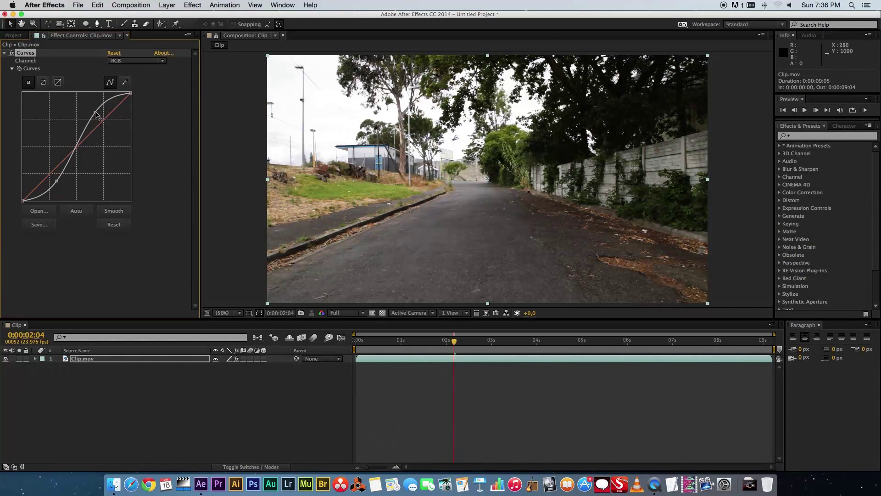
pyautogui.moveTo(56, 182); pyautogui.dragTo(56, 179)
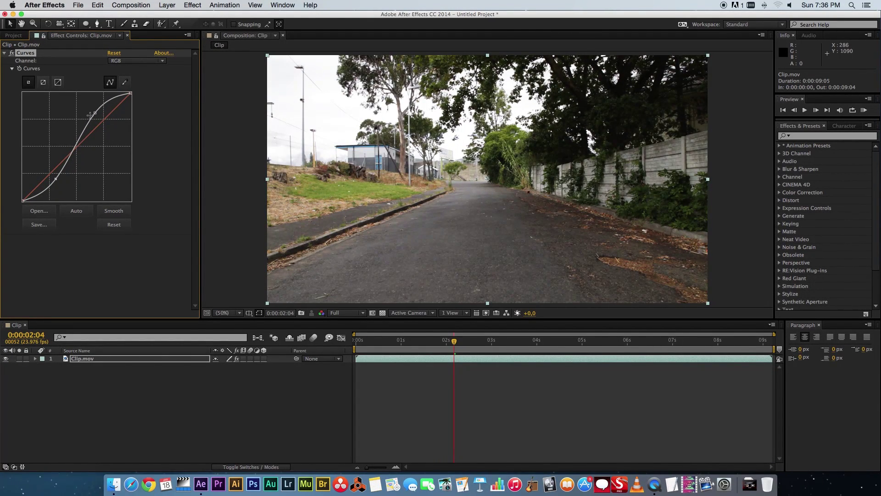
pyautogui.moveTo(95, 114); pyautogui.dragTo(95, 117)
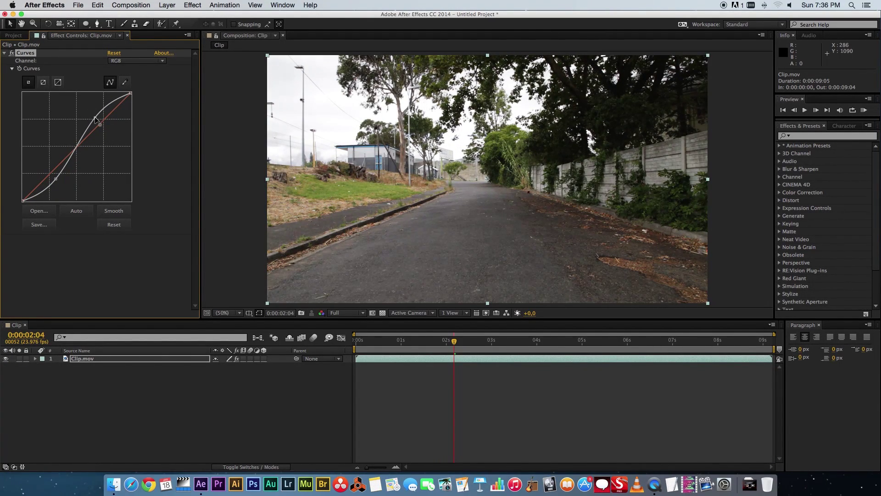
# Pre-compose the Clip.mov layer into a composition named "Clip", moving all attributes into it.
pyautogui.click(140, 379)
pyautogui.rightClick(93, 359)
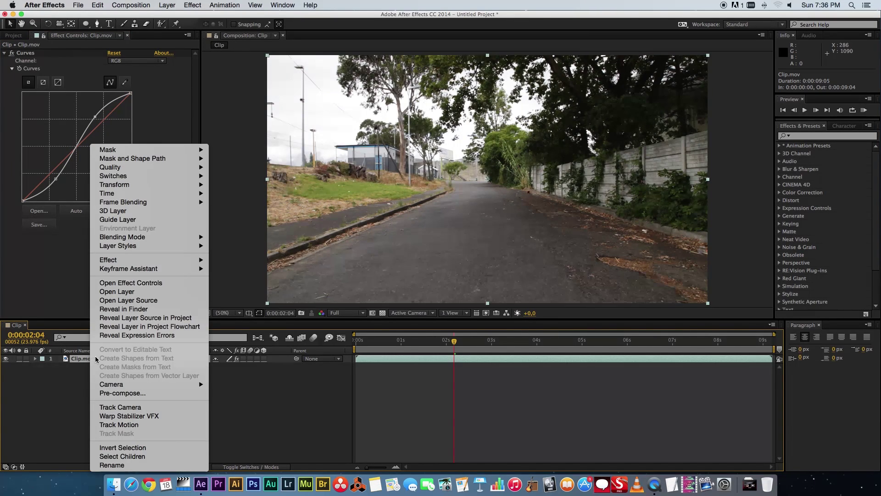
pyautogui.click(126, 393)
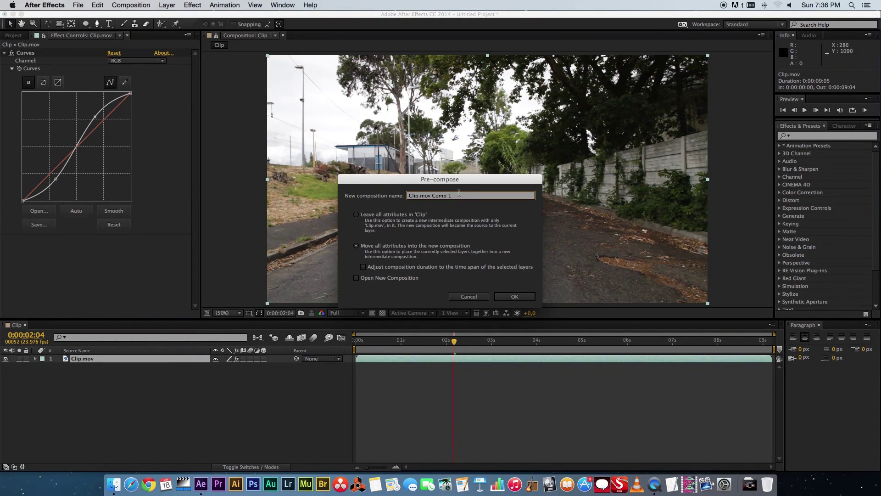
pyautogui.write('Clip')
pyautogui.click(514, 297)
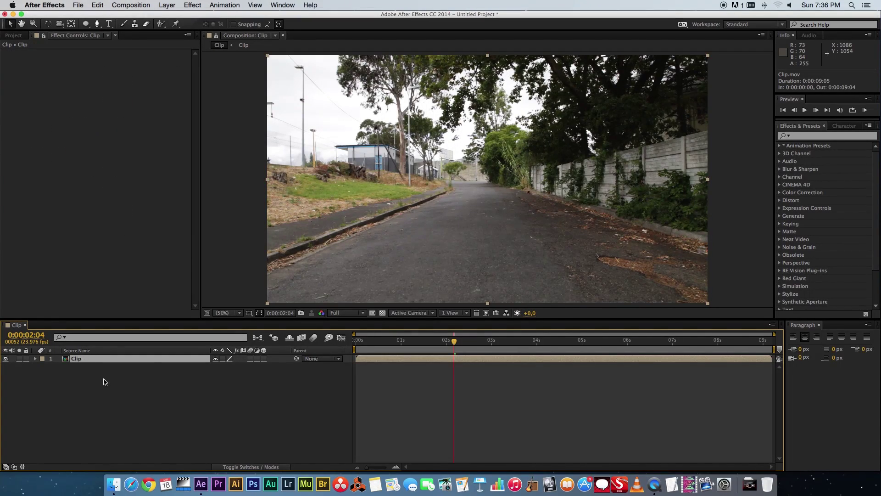
# Find the 3D Camera Tracker effect and apply it to the pre-composed Clip footage.
pyautogui.click(82, 362)
pyautogui.click(806, 137)
pyautogui.write('camera')
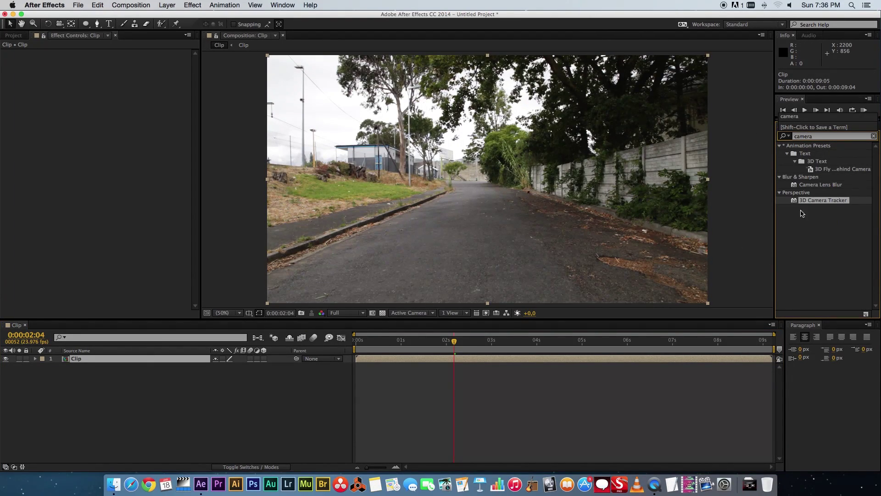
pyautogui.moveTo(795, 202); pyautogui.dragTo(461, 177)
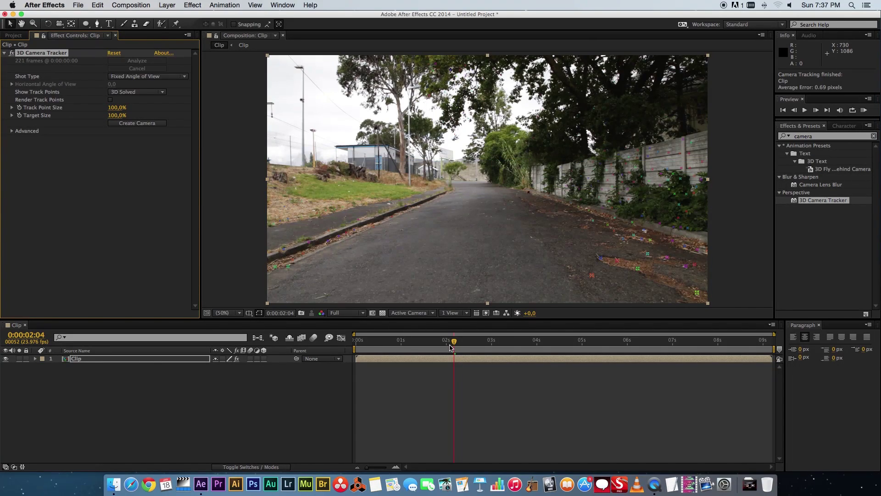
# At 0:00:02:11, create a solid and camera from the track points on the road's leafy patch near the wall.
pyautogui.moveTo(447, 344); pyautogui.dragTo(429, 339)
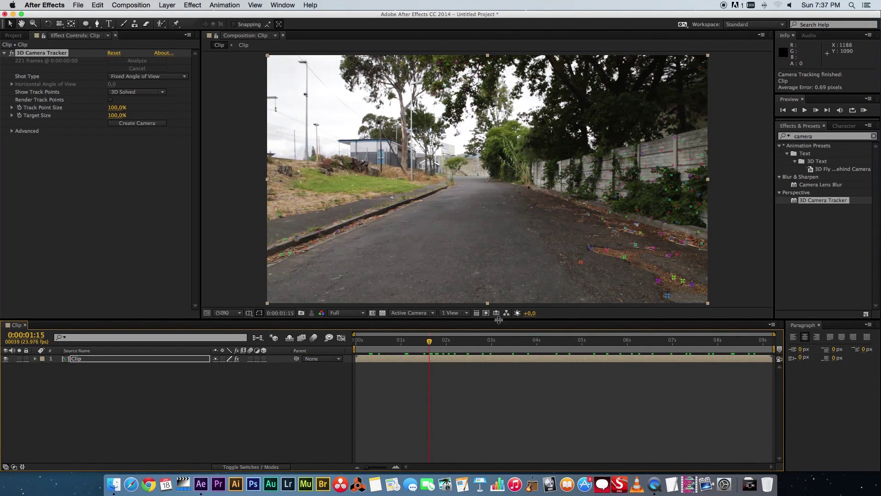
pyautogui.moveTo(429, 345); pyautogui.dragTo(544, 344)
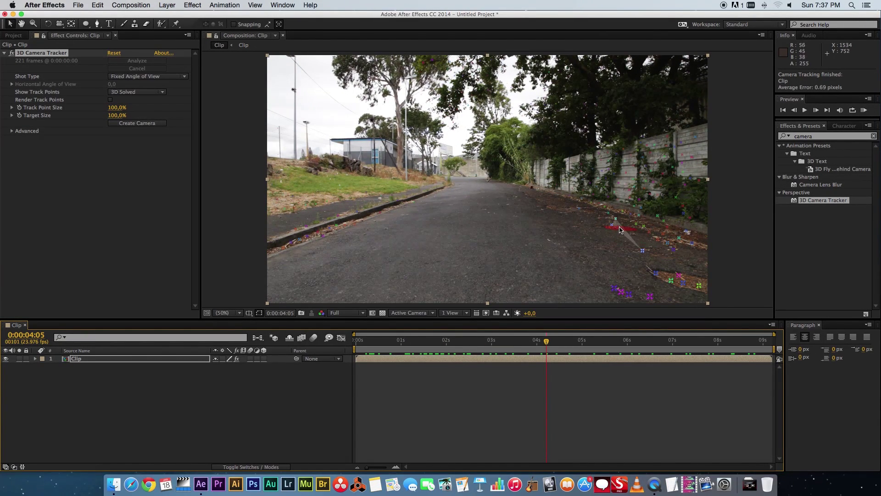
pyautogui.click(548, 341)
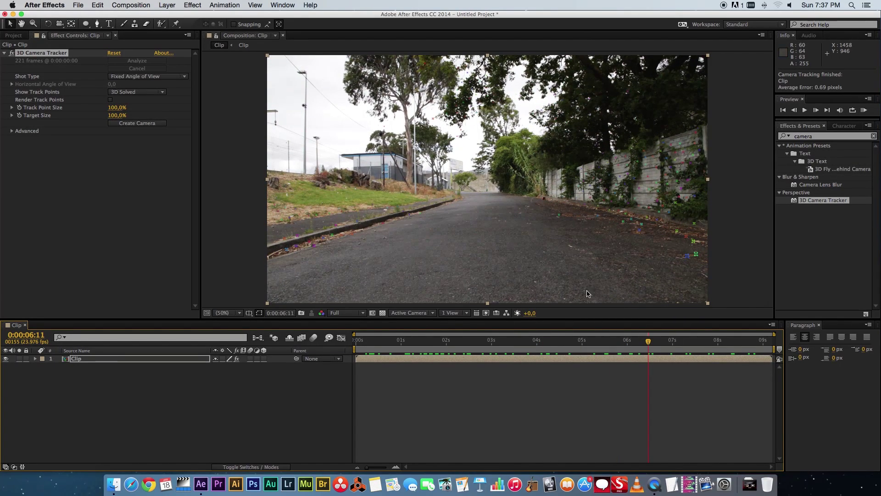
pyautogui.click(467, 341)
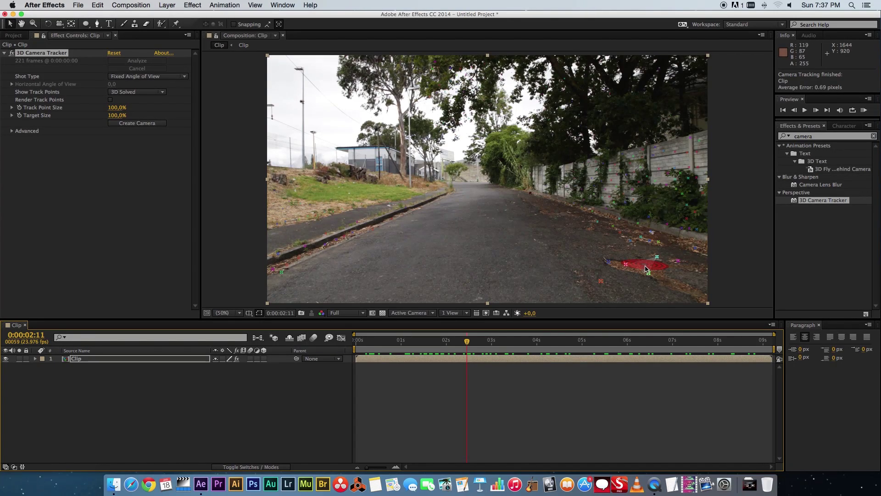
pyautogui.rightClick(646, 268)
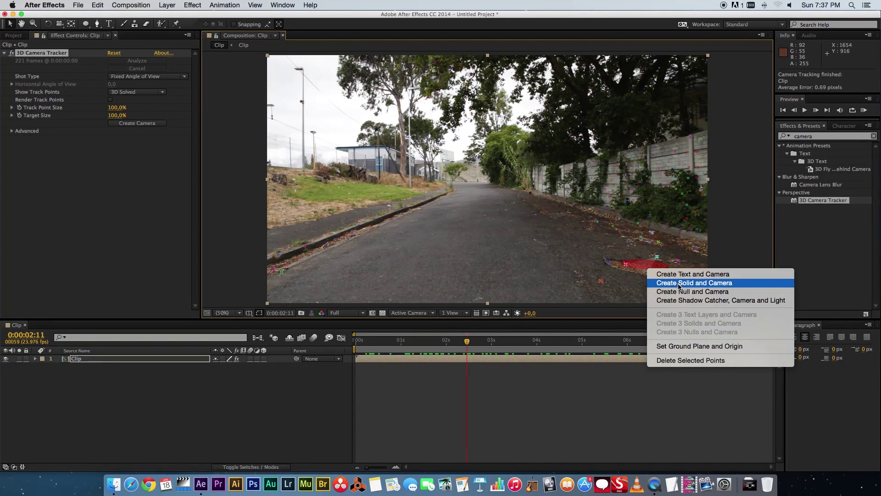
pyautogui.click(709, 284)
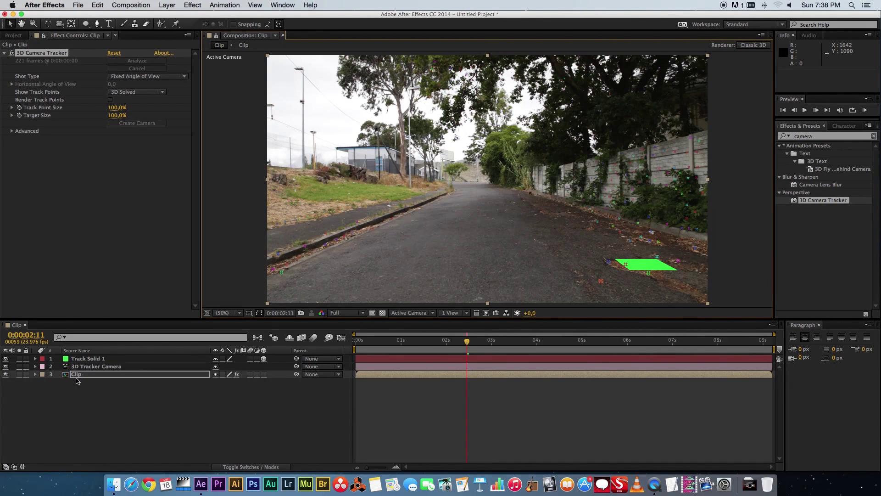
# Reorder the 3D Tracker Camera above Track Solid 1 and check how the solid tracks along the road.
pyautogui.moveTo(101, 367); pyautogui.dragTo(104, 361)
pyautogui.click(115, 395)
pyautogui.click(104, 367)
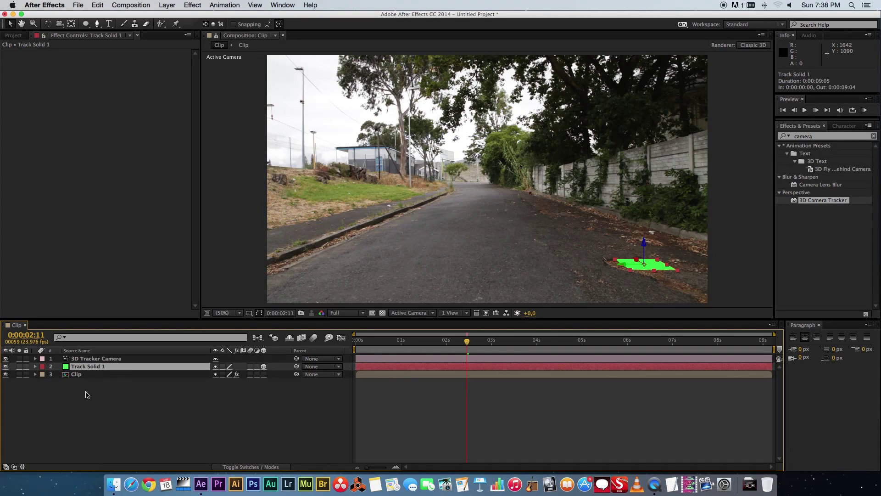
pyautogui.moveTo(463, 343); pyautogui.dragTo(488, 342)
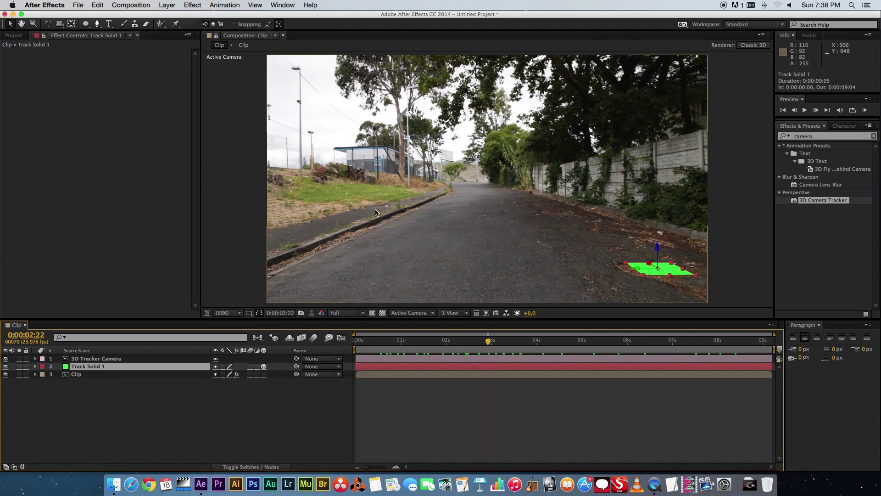
# Create a new 1920 × 1080 px solid named "3DGrid".
pyautogui.rightClick(148, 411)
pyautogui.moveTo(194, 379)
pyautogui.click(281, 401)
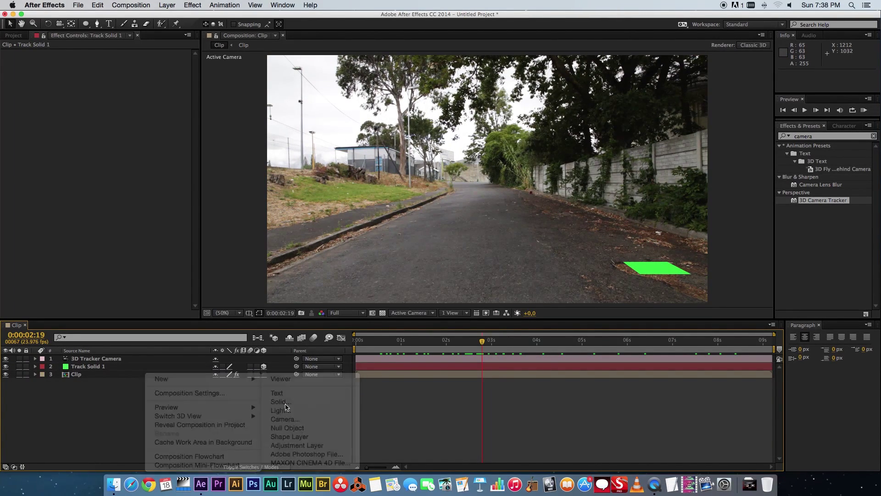
pyautogui.write('3DGrid')
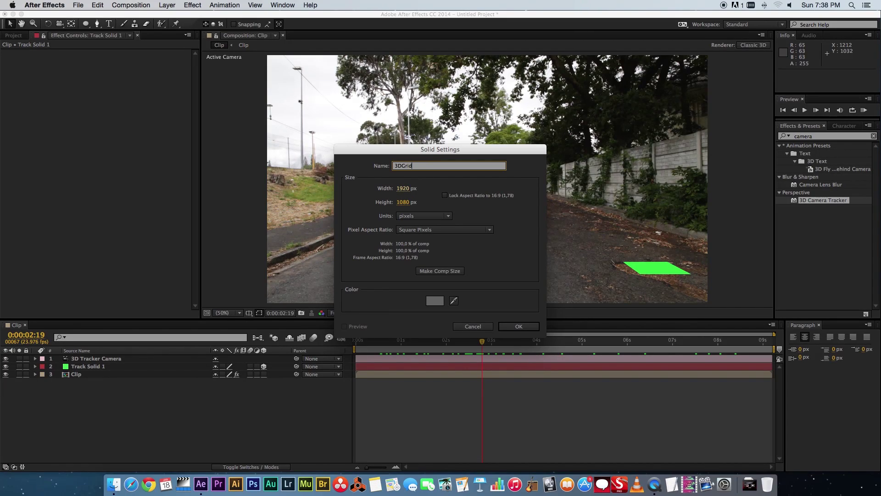
pyautogui.click(519, 326)
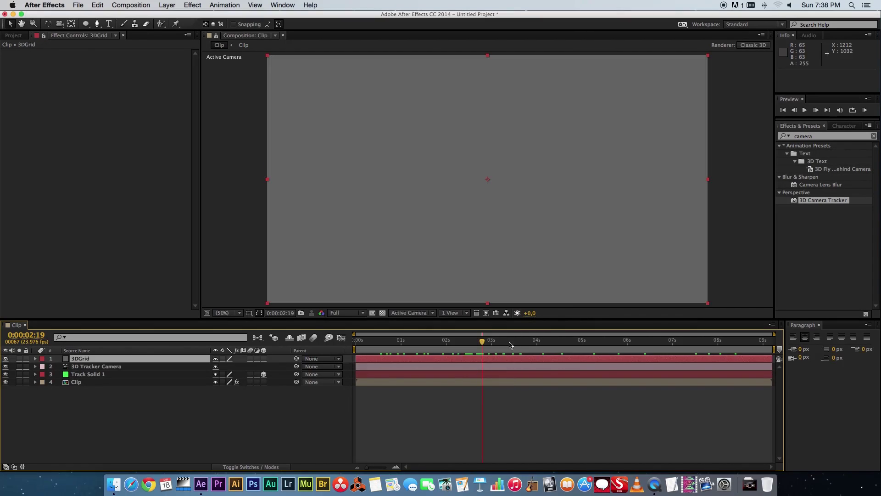
# Hide the 3DGrid solid and place it directly below the 3D Tracker Camera layer.
pyautogui.click(6, 358)
pyautogui.moveTo(92, 358); pyautogui.dragTo(102, 374)
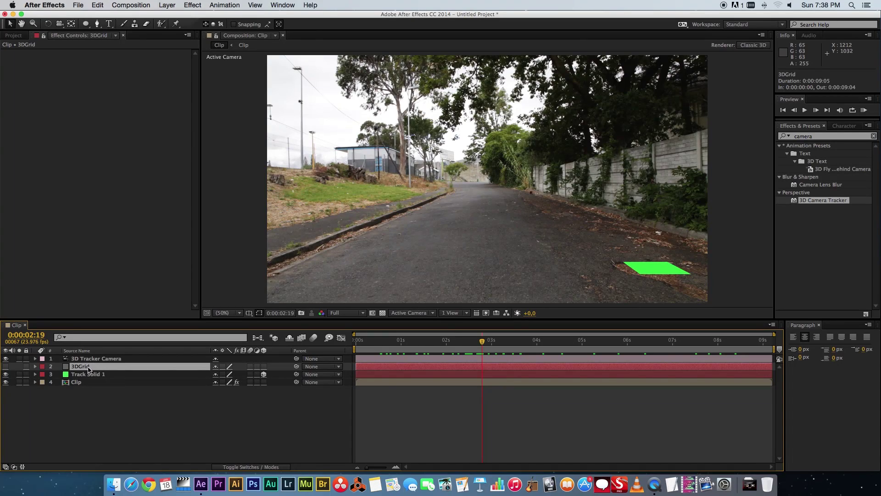
# Pre-compose the 3DGrid solid as "3DGrid Comp" with all attributes moved, and make the resulting layer 3D.
pyautogui.rightClick(83, 370)
pyautogui.click(116, 393)
pyautogui.click(455, 194)
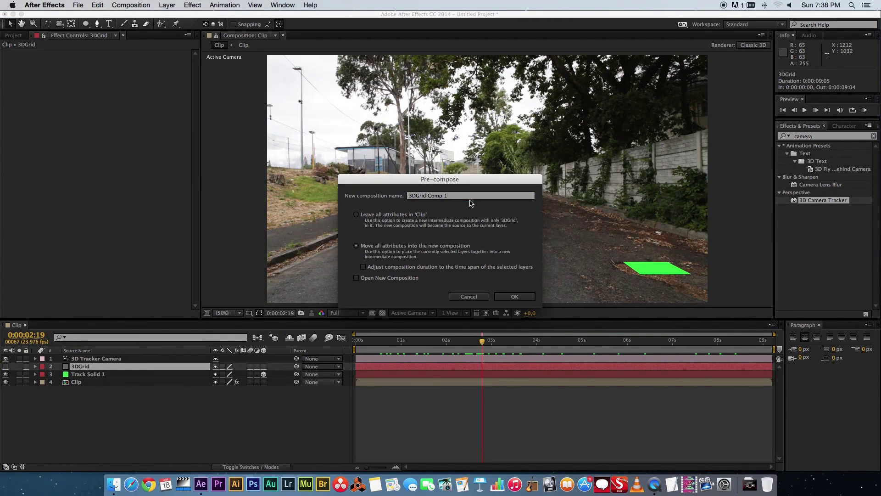
pyautogui.click(450, 195)
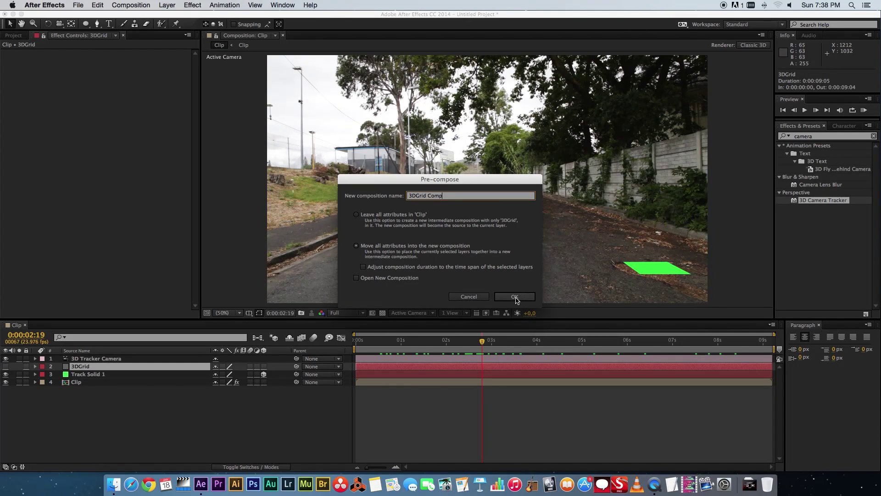
pyautogui.click(515, 297)
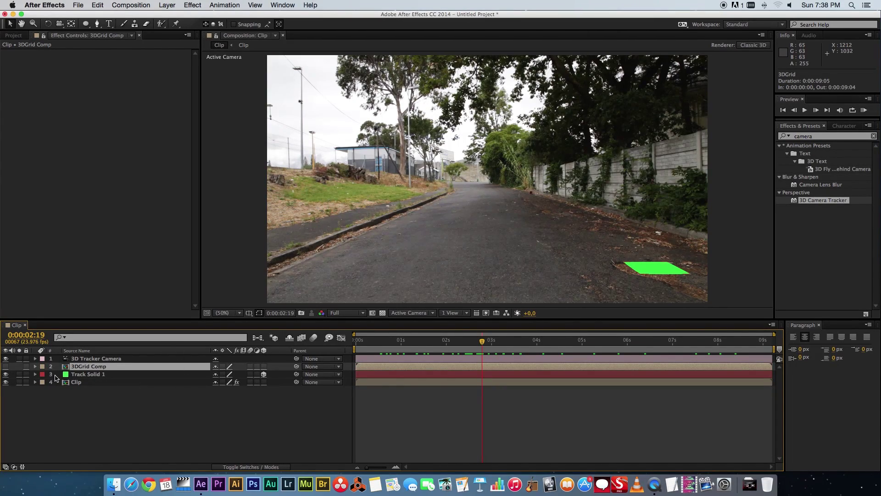
pyautogui.click(264, 366)
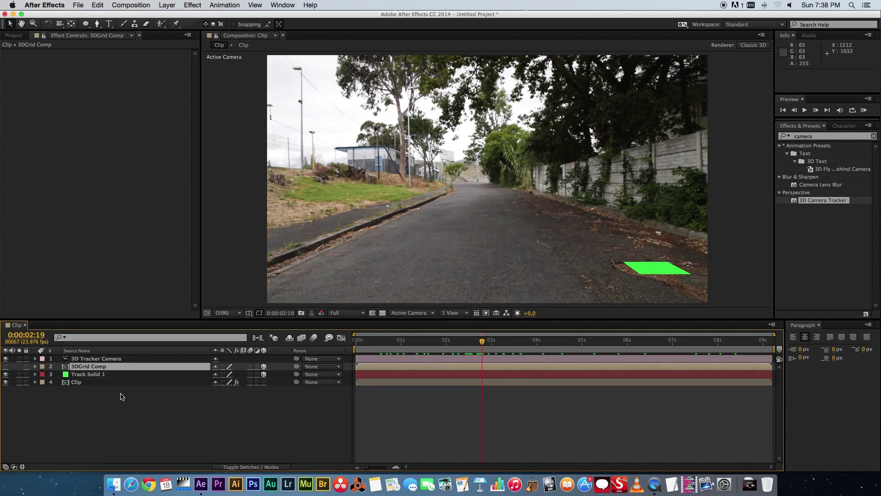
# Copy the Position value of Track Solid 1 onto the 3DGrid Comp layer.
pyautogui.click(80, 402)
pyautogui.click(83, 375)
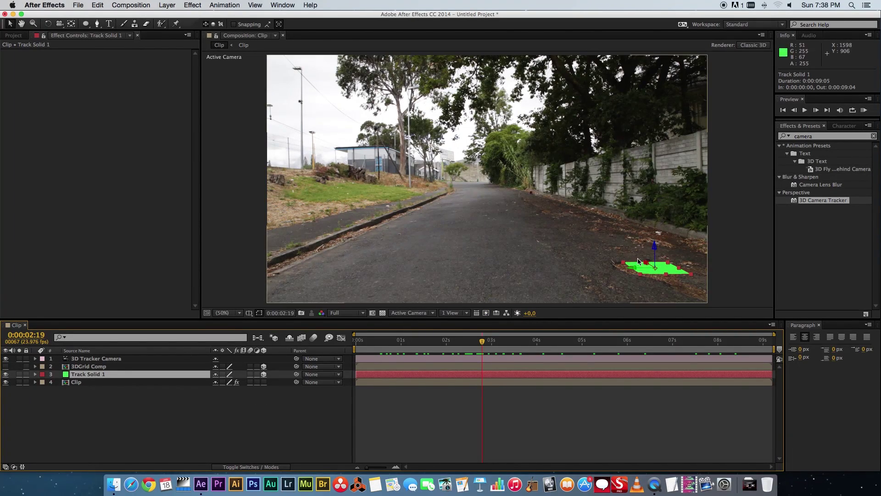
pyautogui.click(35, 375)
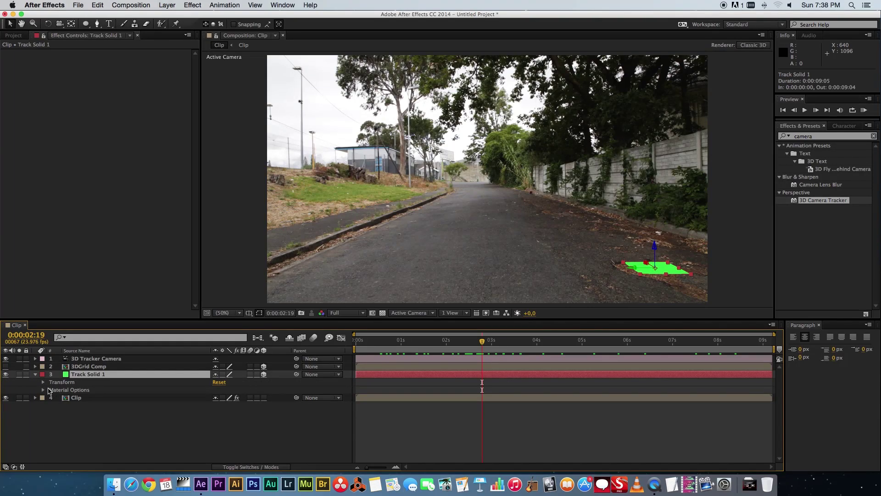
pyautogui.click(43, 382)
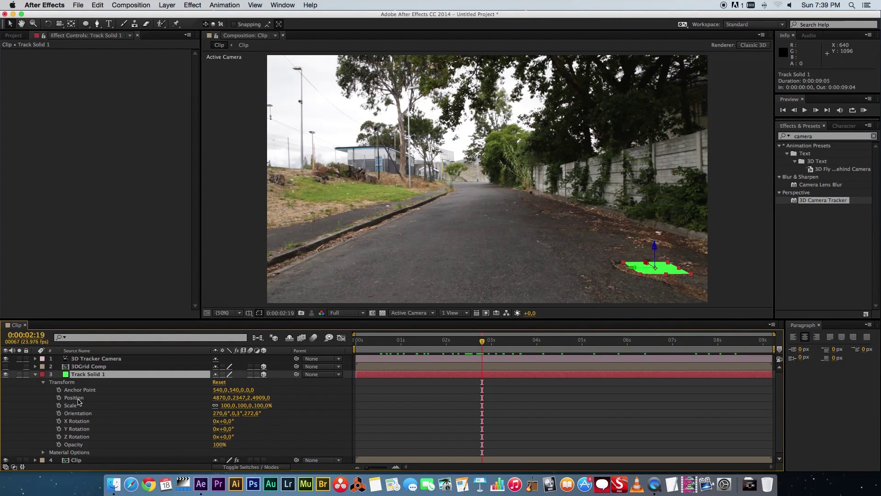
pyautogui.click(81, 397)
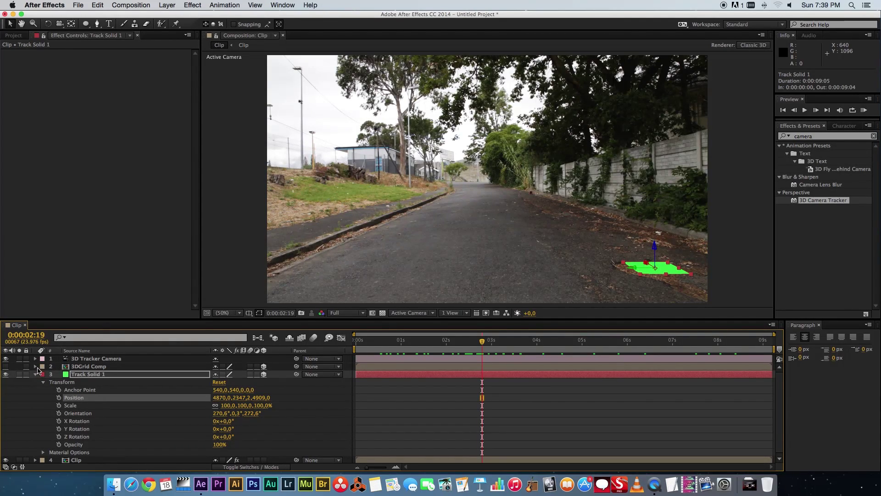
pyautogui.click(35, 366)
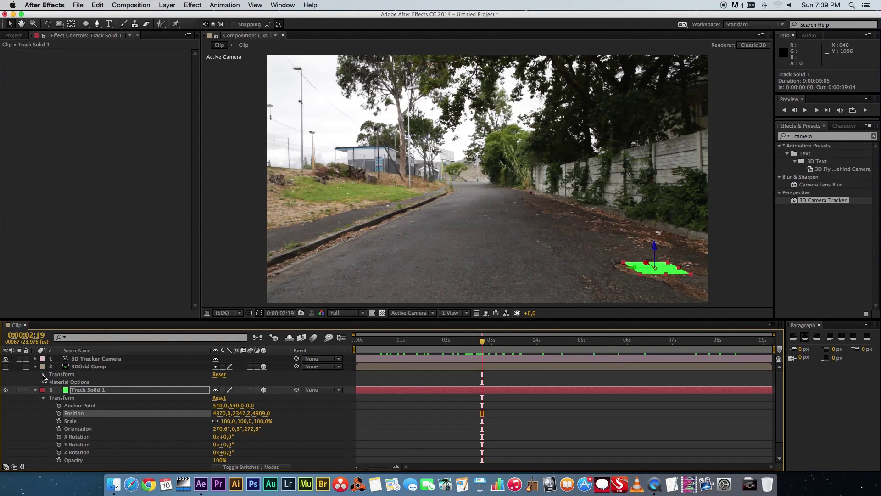
pyautogui.click(43, 373)
pyautogui.click(76, 390)
pyautogui.press('super+v')
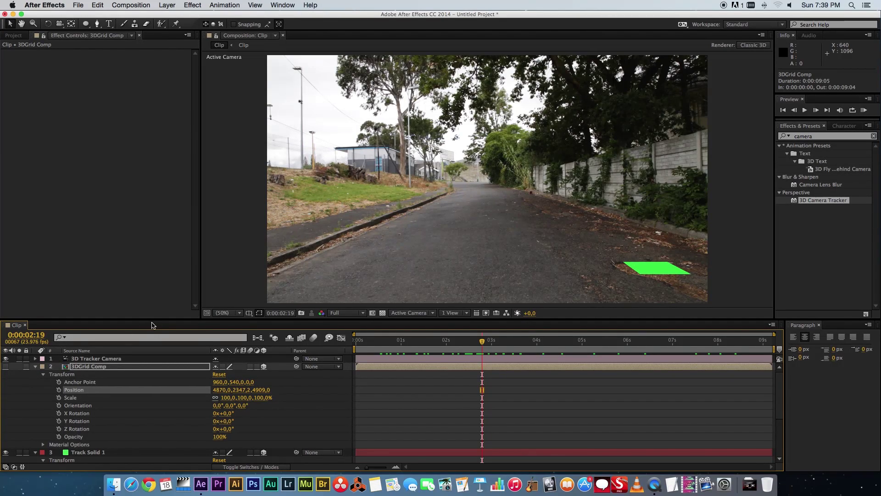
# Copy the Orientation value of Track Solid 1 onto the 3DGrid Comp layer.
pyautogui.moveTo(152, 320); pyautogui.dragTo(151, 267)
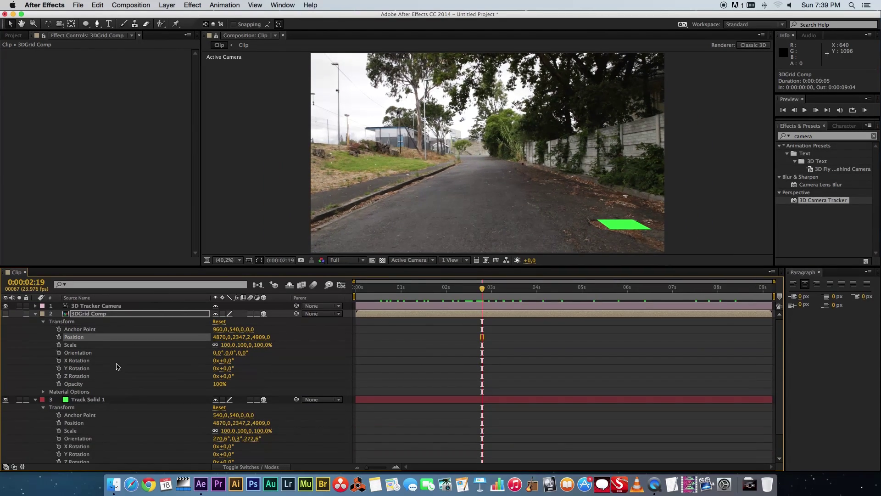
pyautogui.click(85, 402)
pyautogui.click(76, 440)
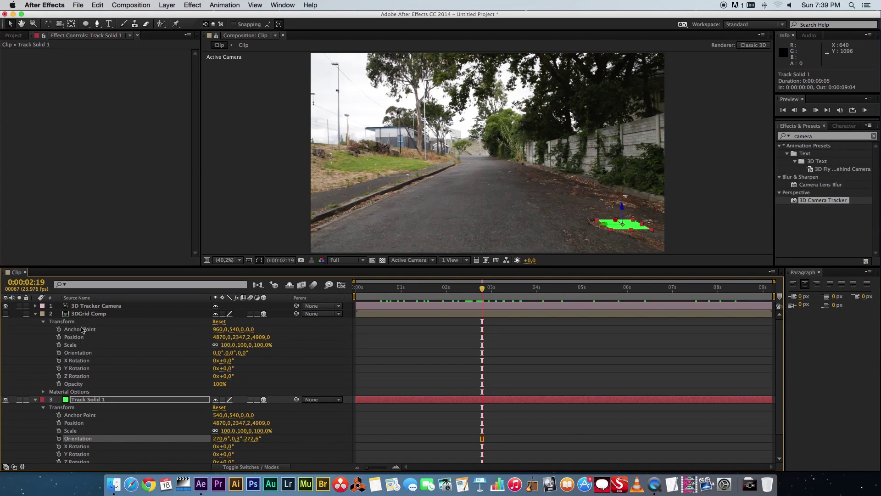
pyautogui.click(79, 353)
pyautogui.press('super+v')
# Collapse the properties of 3DGrid Comp and Track Solid 1, and turn on 3DGrid Comp's visibility.
pyautogui.click(35, 314)
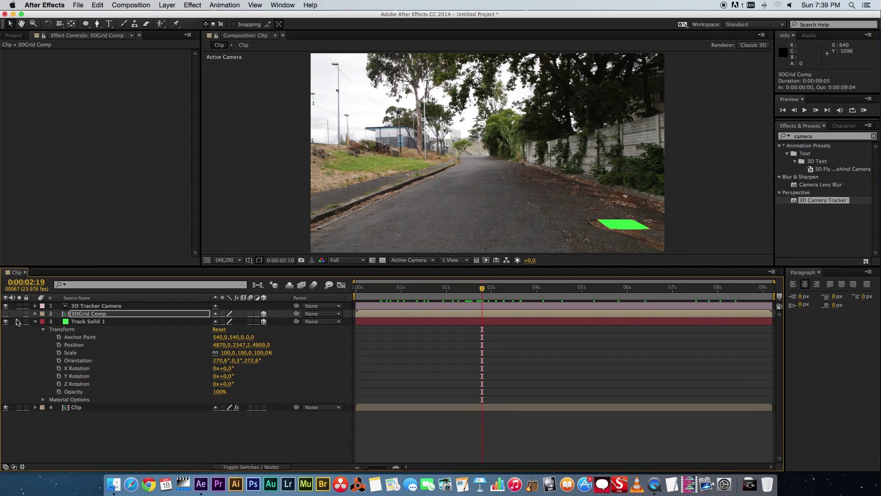
pyautogui.click(35, 321)
pyautogui.click(5, 313)
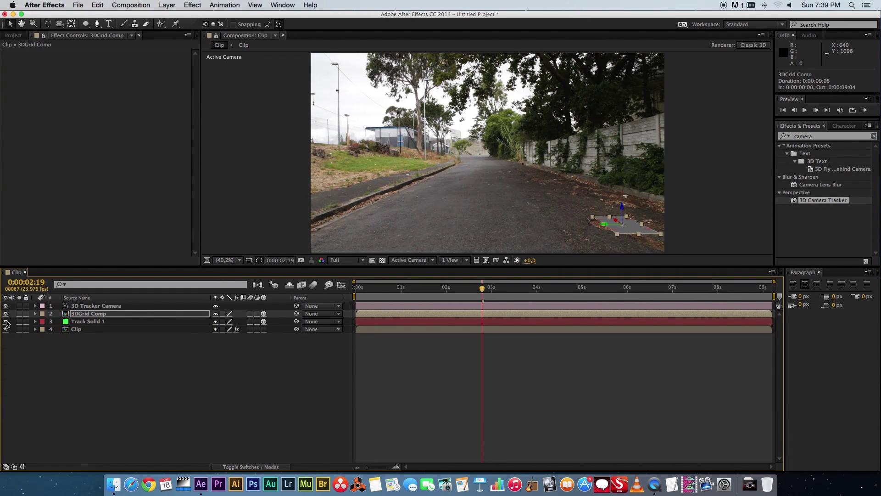
# Delete the Track Solid 1 layer and scrub the clip to check the 3DGrid Comp layer's tracking.
pyautogui.click(90, 322)
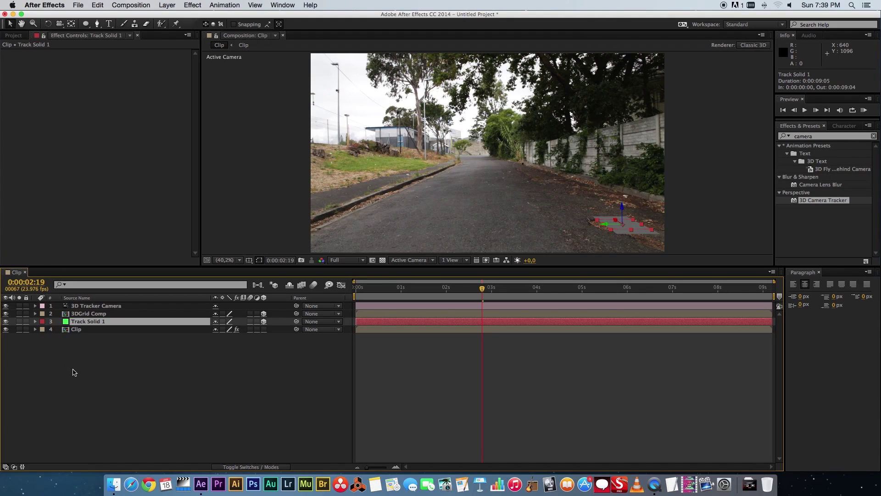
pyautogui.press('Delete')
pyautogui.moveTo(443, 292); pyautogui.dragTo(512, 288)
# Move the 3DGrid Comp layer from the roadside to the middle of the road and scrub to check it.
pyautogui.click(123, 316)
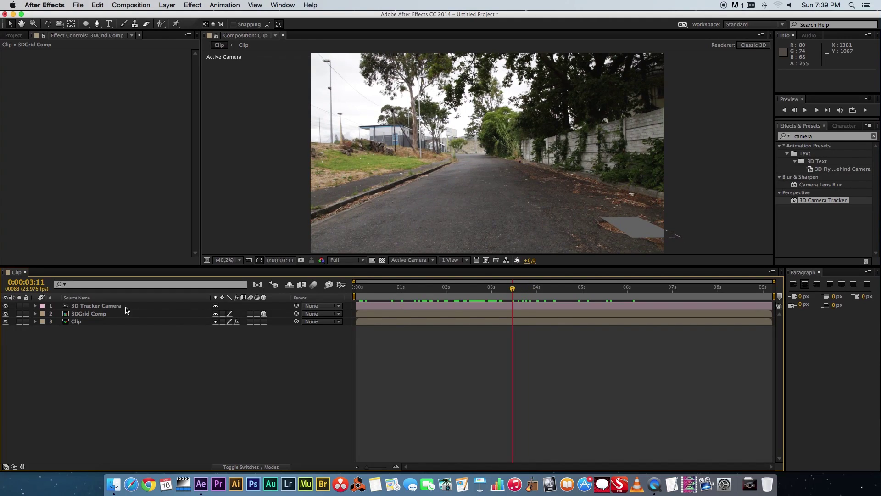
pyautogui.click(108, 315)
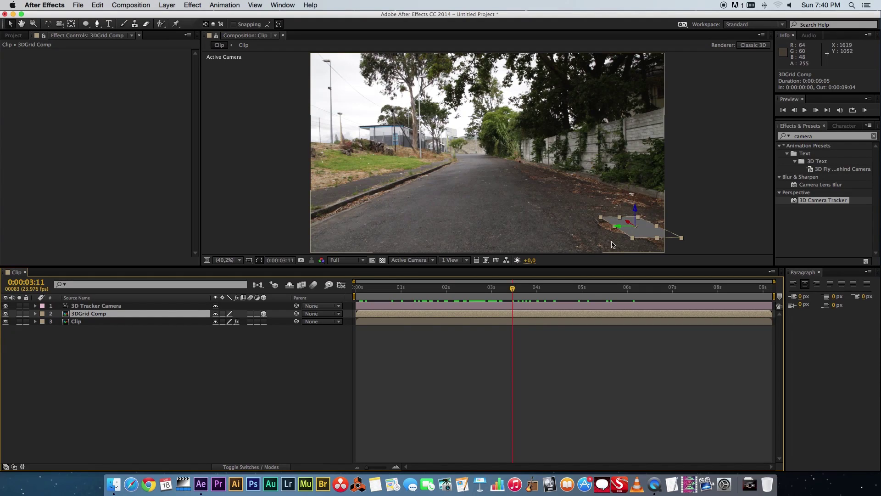
pyautogui.moveTo(620, 229); pyautogui.dragTo(446, 208)
pyautogui.moveTo(512, 289)
pyautogui.mouseDown()
pyautogui.moveTo(357, 285)
pyautogui.moveTo(520, 289)
pyautogui.mouseUp()
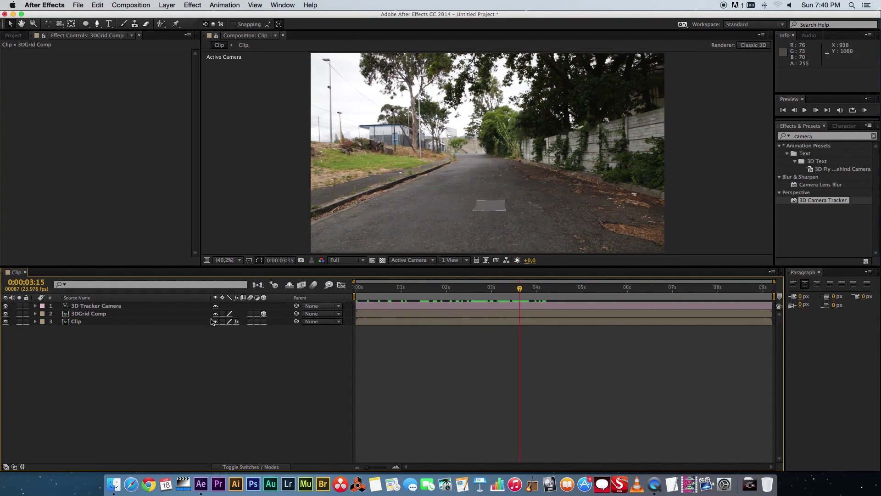
# Open 3DGrid Comp and set its composition size to 3500 x 3500 px.
pyautogui.click(95, 314)
pyautogui.doubleClick(96, 314)
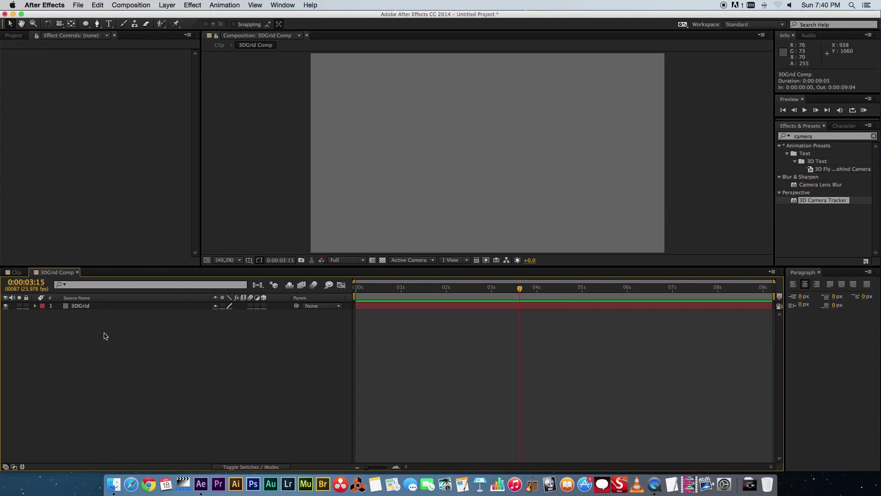
pyautogui.rightClick(152, 351)
pyautogui.click(199, 371)
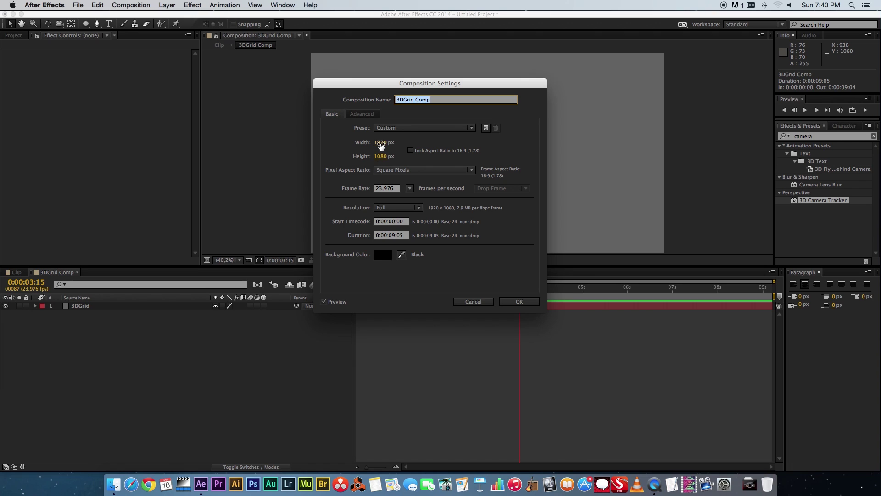
pyautogui.click(380, 143)
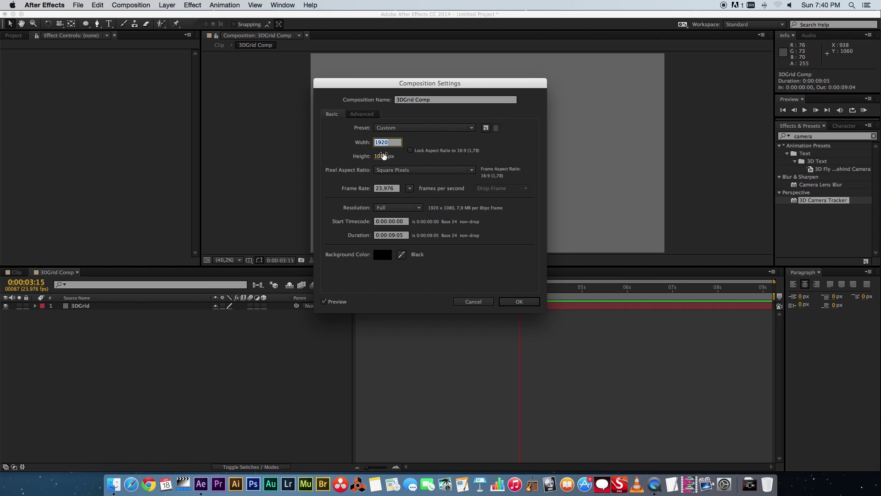
pyautogui.write('3500')
pyautogui.press('Tab')
pyautogui.write('3500')
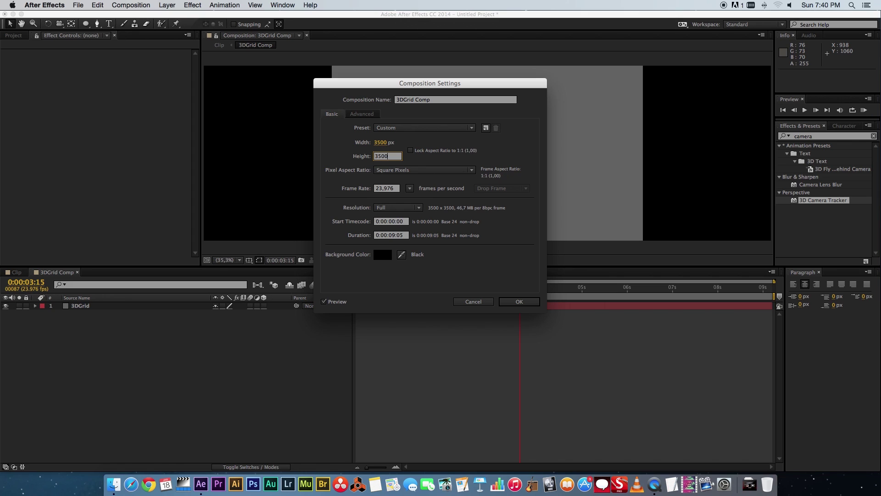
pyautogui.press('Tab')
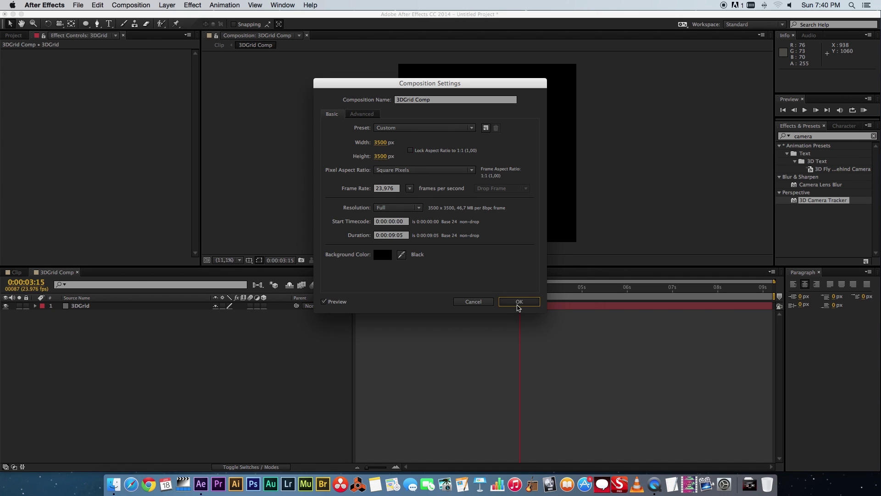
pyautogui.click(517, 302)
# Fit the 3DGrid solid to the composition and check the enlarged plane on the road in the Clip composition.
pyautogui.click(84, 307)
pyautogui.rightClick(85, 309)
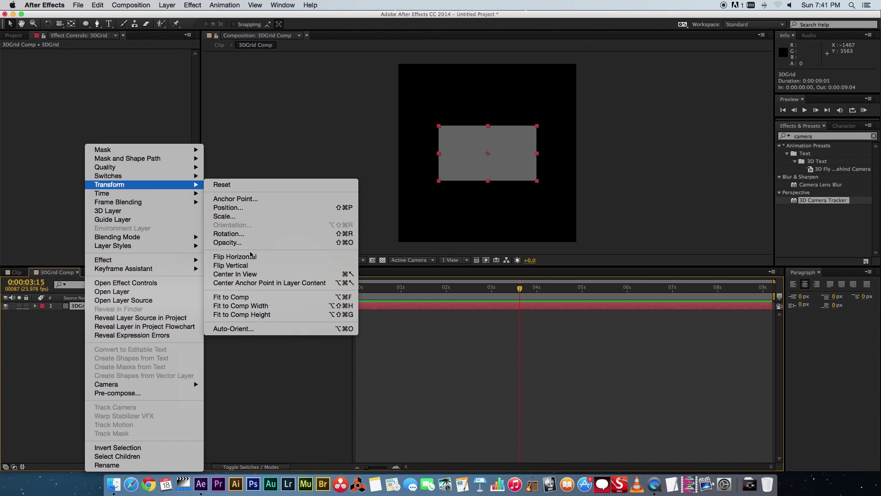
pyautogui.click(234, 297)
pyautogui.click(210, 357)
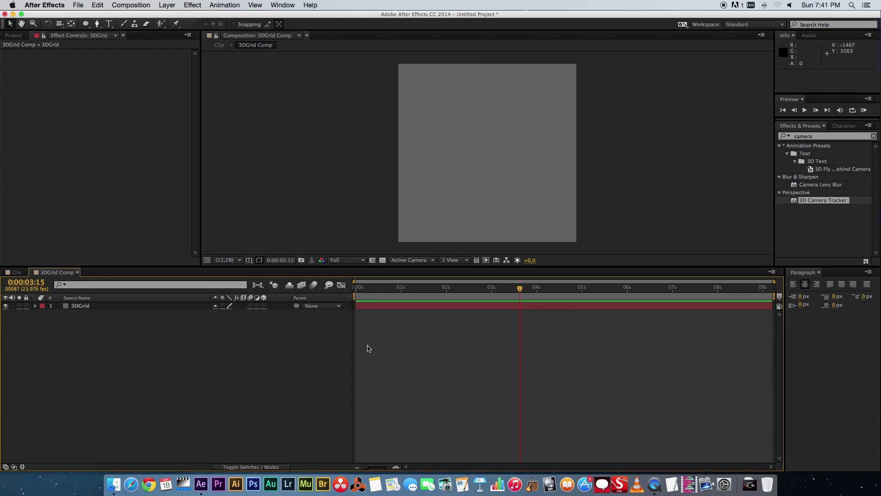
pyautogui.click(18, 273)
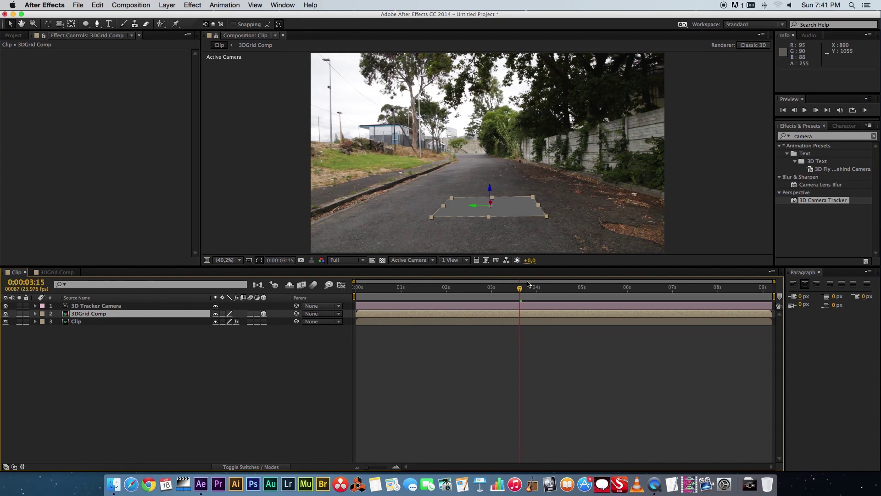
pyautogui.moveTo(519, 288); pyautogui.dragTo(477, 289)
# Reopen 3DGrid Comp and set its composition size to 4500 x 4500 px.
pyautogui.doubleClick(92, 313)
pyautogui.rightClick(171, 347)
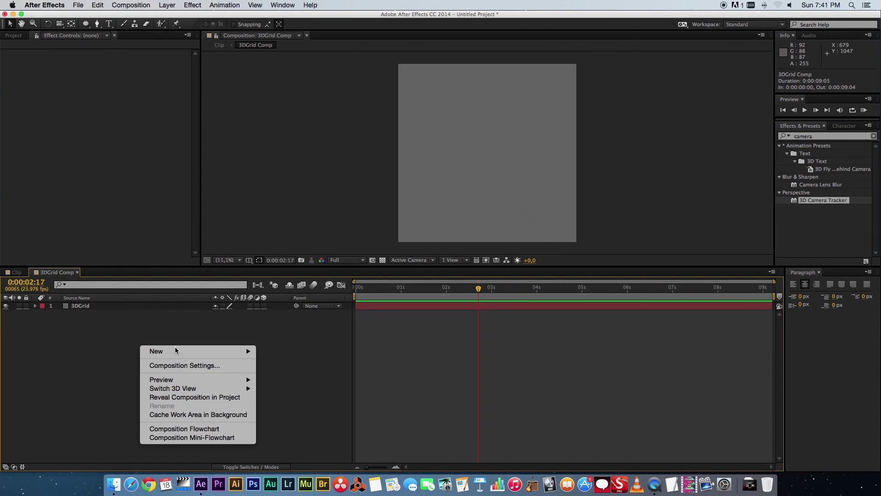
pyautogui.click(183, 365)
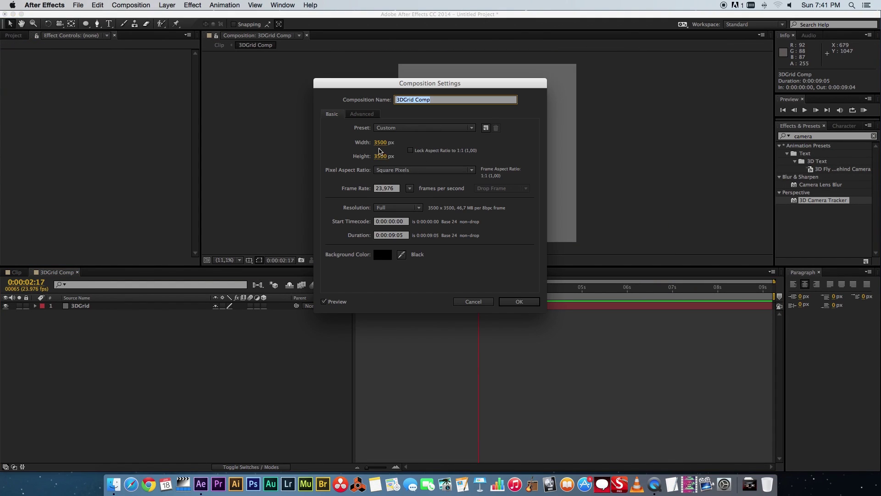
pyautogui.click(380, 145)
pyautogui.write('4500')
pyautogui.press('Tab')
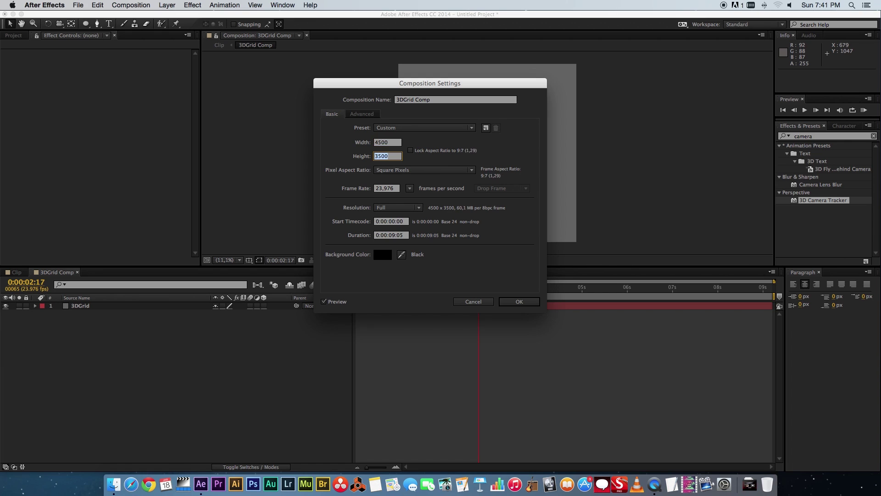
pyautogui.write('4500')
pyautogui.press('Return')
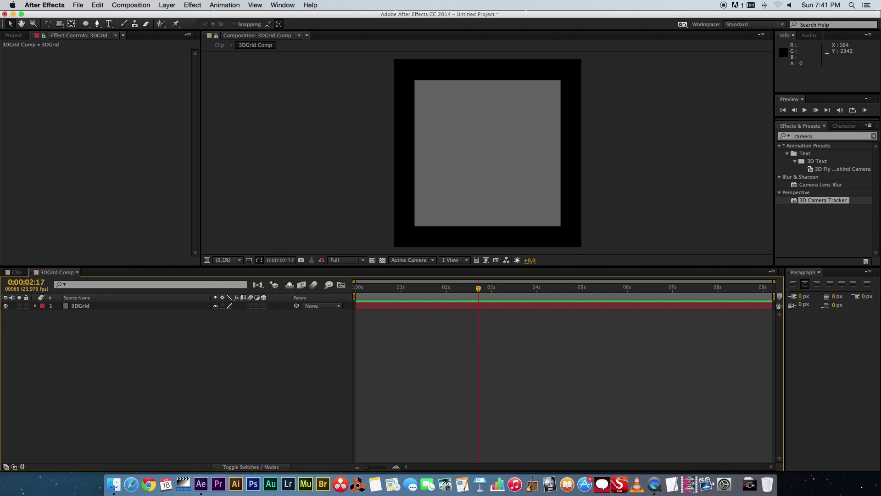
# Fit the 3DGrid solid to the full size of its composition.
pyautogui.click(87, 305)
pyautogui.rightClick(87, 305)
pyautogui.moveTo(136, 259)
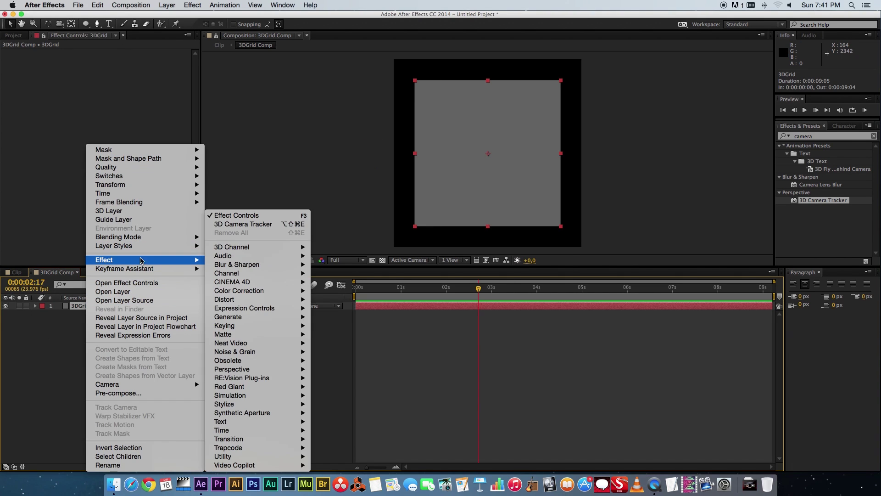
pyautogui.moveTo(138, 185)
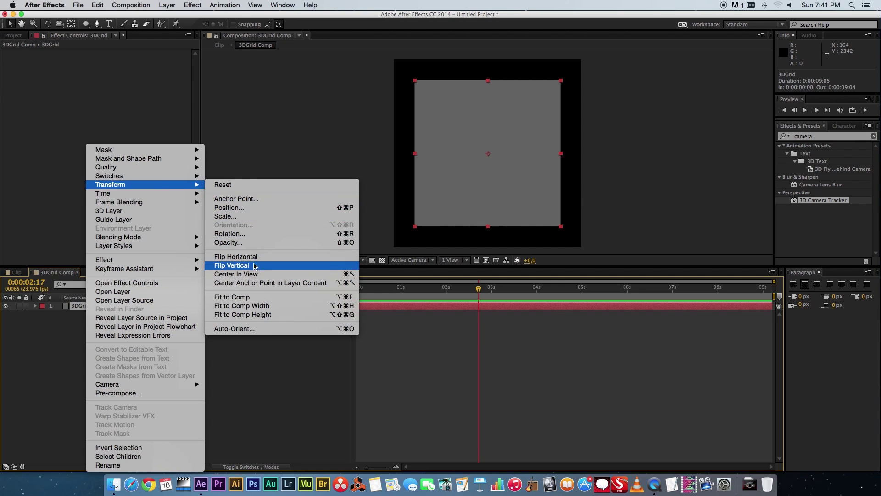
pyautogui.click(240, 298)
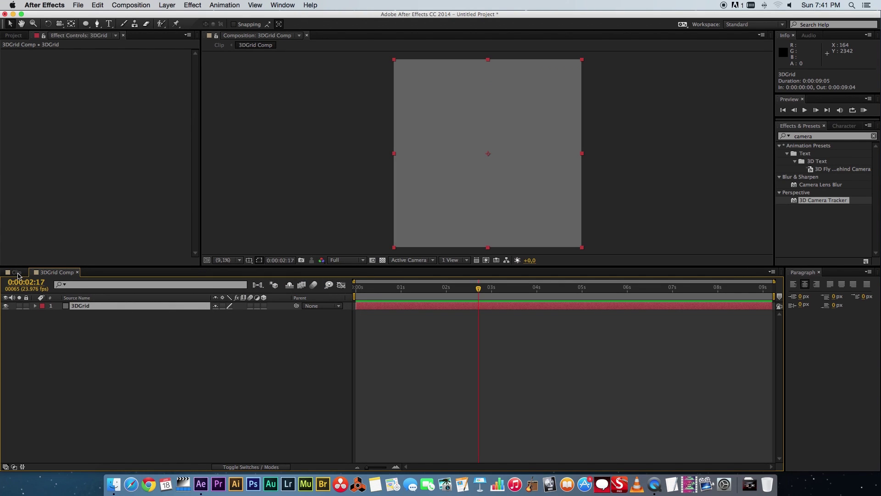
# In the Clip composition, scale the 3DGrid Comp layer to about 226% by 235% so it spans the road.
pyautogui.click(17, 273)
pyautogui.moveTo(482, 285); pyautogui.dragTo(521, 287)
pyautogui.moveTo(443, 197); pyautogui.dragTo(379, 199)
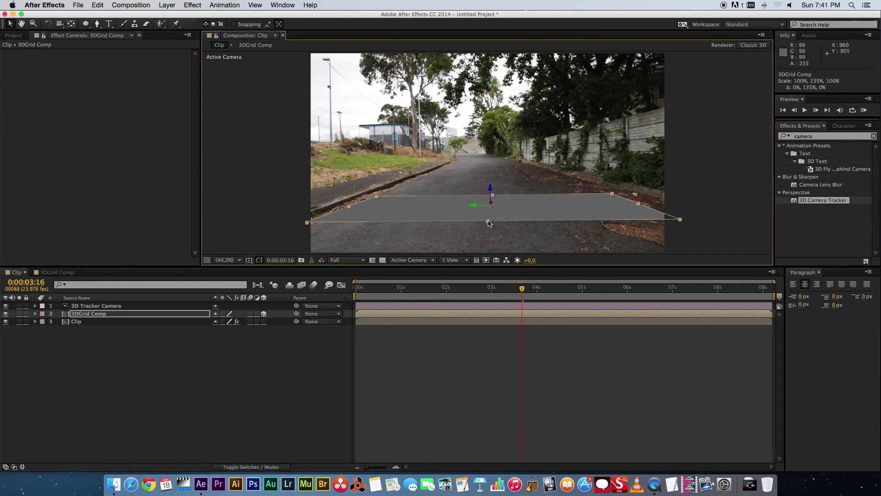
pyautogui.moveTo(488, 221); pyautogui.dragTo(486, 264)
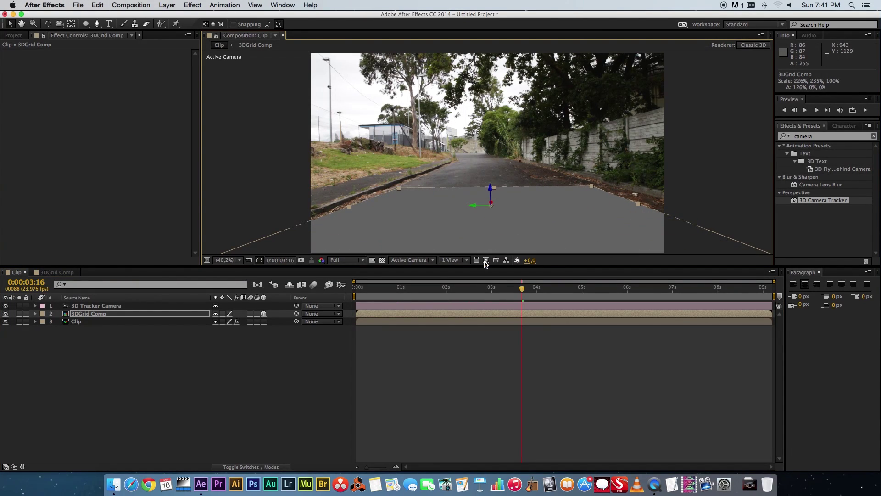
# Shift the 3DGrid Comp layer along the road to about position 1355.7, 2312.9, 9644.4 and scrub to check its tracking.
pyautogui.moveTo(493, 206); pyautogui.dragTo(507, 343)
pyautogui.moveTo(526, 296); pyautogui.dragTo(404, 291)
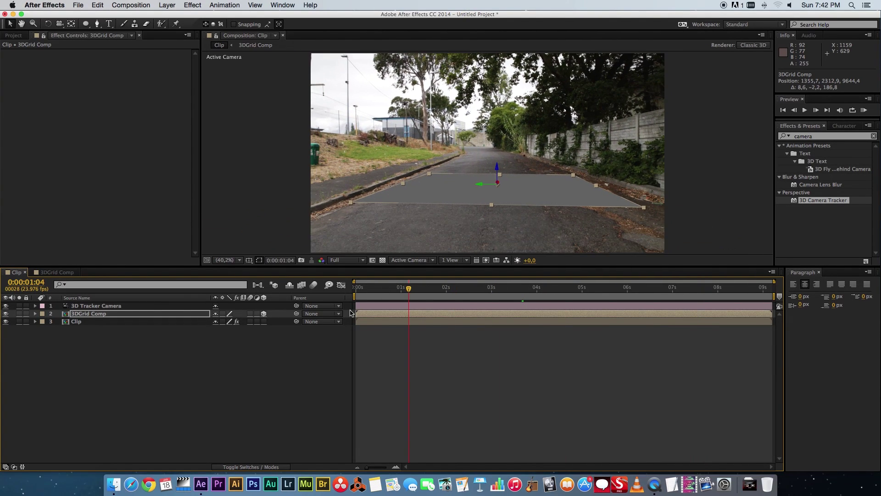
pyautogui.click(314, 354)
pyautogui.click(444, 287)
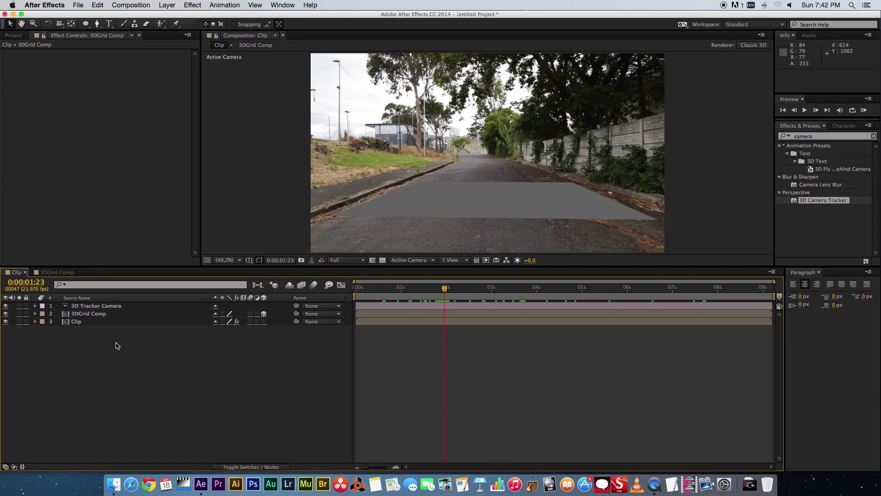
# Open 3DGrid Comp and delete the 3DGrid solid from it.
pyautogui.doubleClick(84, 315)
pyautogui.click(102, 337)
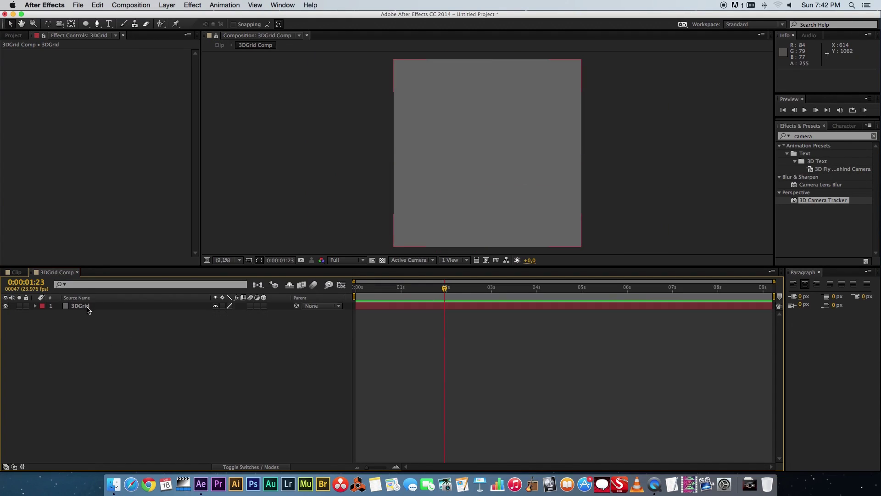
pyautogui.click(89, 307)
pyautogui.press('Delete')
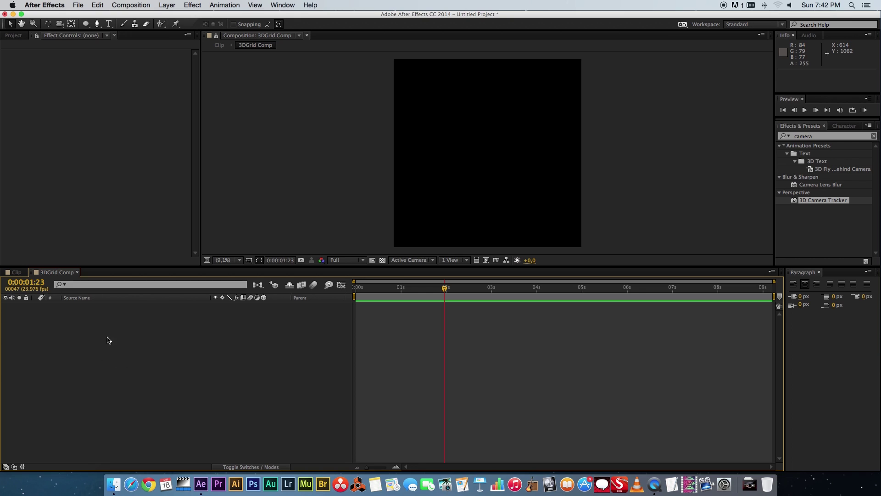
# Create a shape layer in 3DGrid Comp and draw a polygon with an outer radius of about 261.5 left of the composition's centre.
pyautogui.rightClick(125, 330)
pyautogui.moveTo(170, 337)
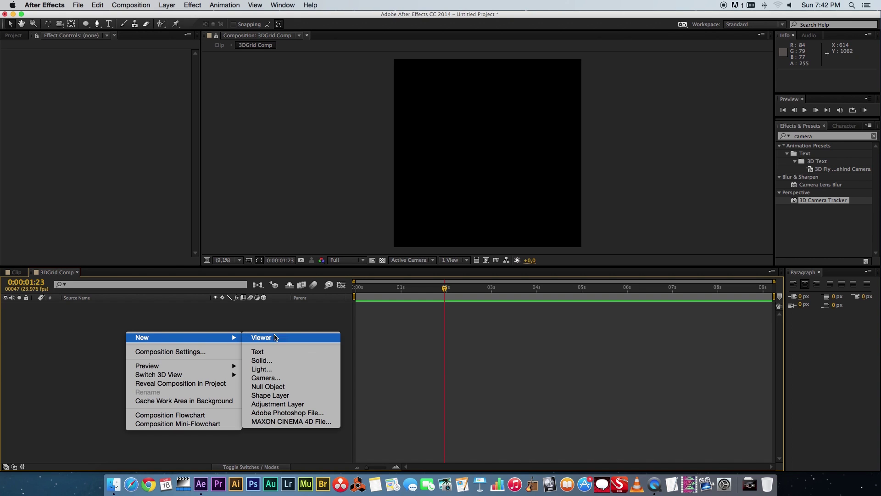
pyautogui.click(276, 396)
pyautogui.click(36, 306)
pyautogui.moveTo(86, 23); pyautogui.dragTo(137, 56)
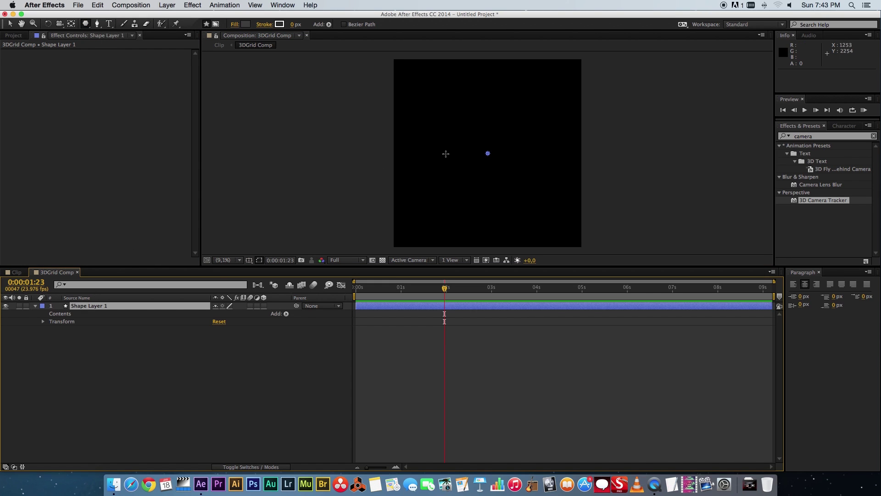
pyautogui.moveTo(447, 152)
pyautogui.mouseDown()
pyautogui.moveTo(475, 146)
pyautogui.moveTo(479, 156)
pyautogui.moveTo(457, 151)
pyautogui.mouseUp()
pyautogui.click(219, 357)
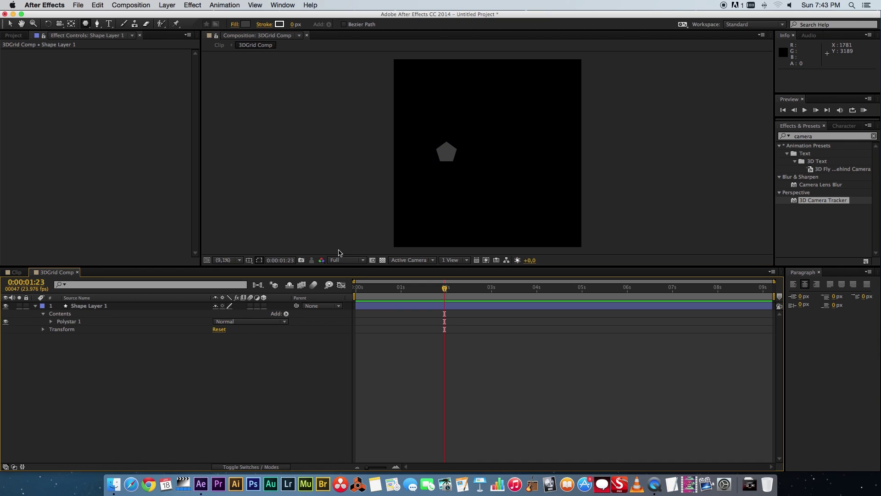
# Set the Points of Polystar Path 1 to 6 to make the polygon a hexagon.
pyautogui.click(64, 321)
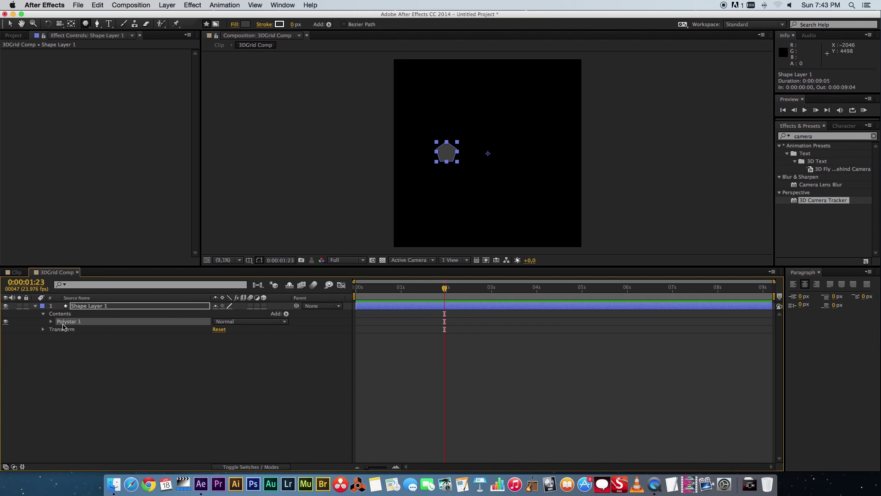
pyautogui.click(51, 321)
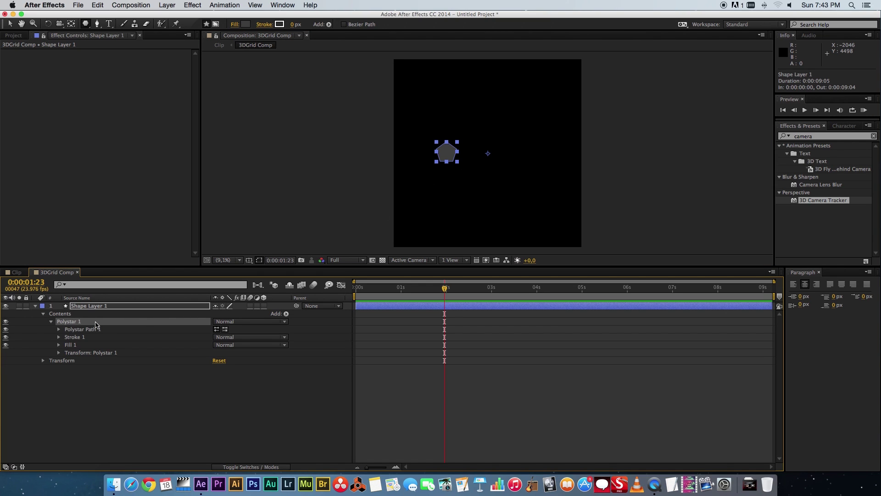
pyautogui.click(58, 329)
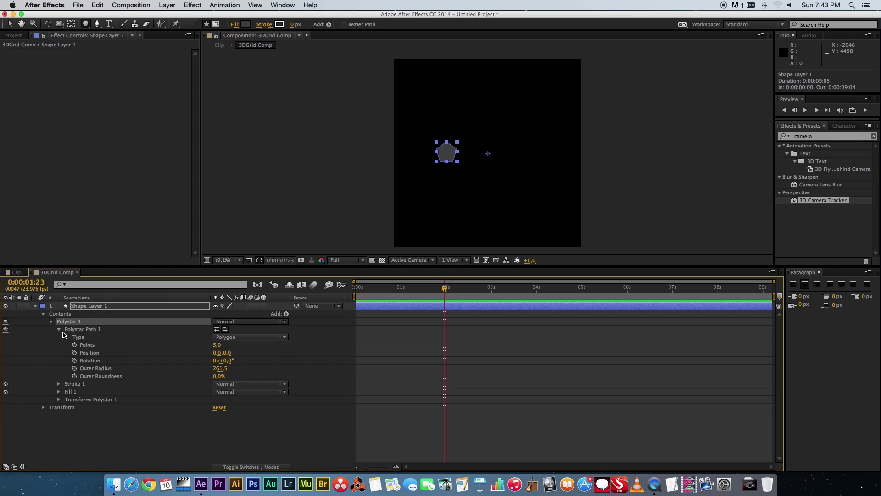
pyautogui.click(221, 344)
pyautogui.write('6')
pyautogui.press('Return')
pyautogui.click(59, 329)
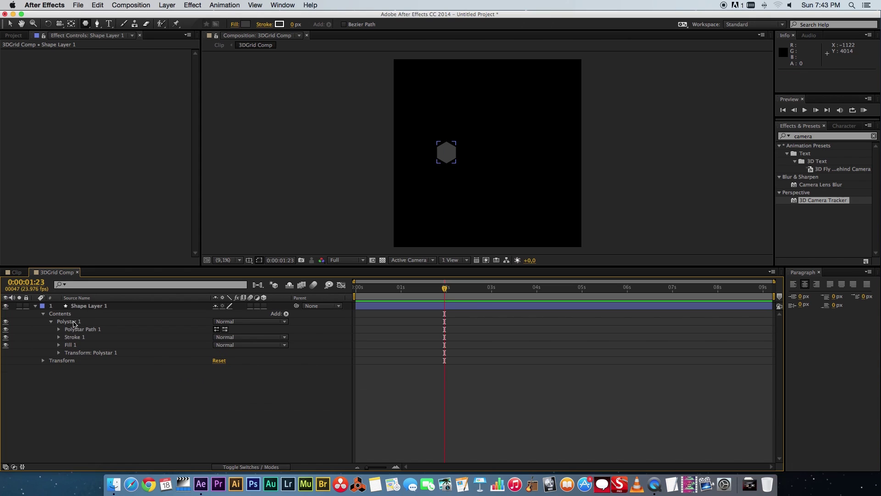
# Add a Repeater to the Polystar 1 group and expand the repeater's properties.
pyautogui.click(68, 322)
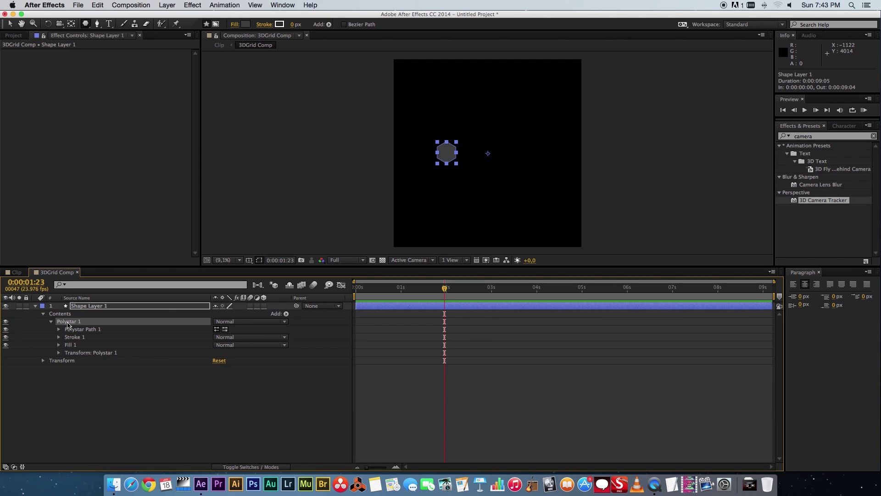
pyautogui.click(286, 314)
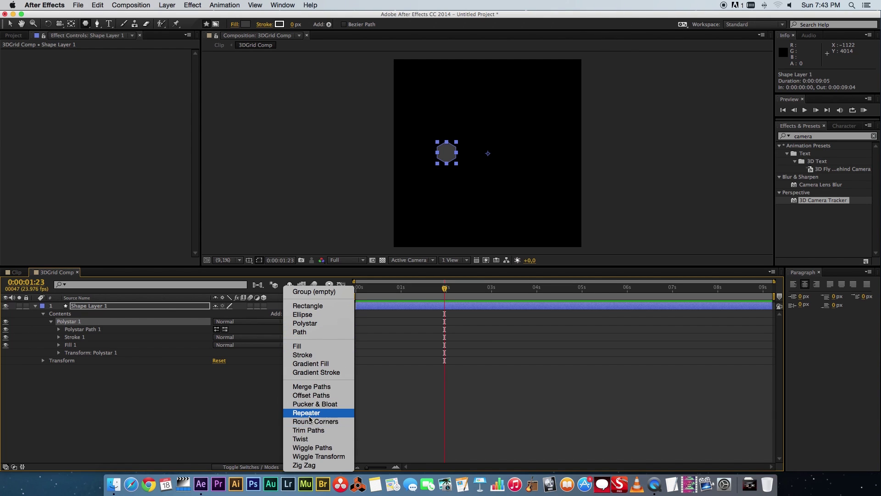
pyautogui.click(321, 416)
pyautogui.click(59, 352)
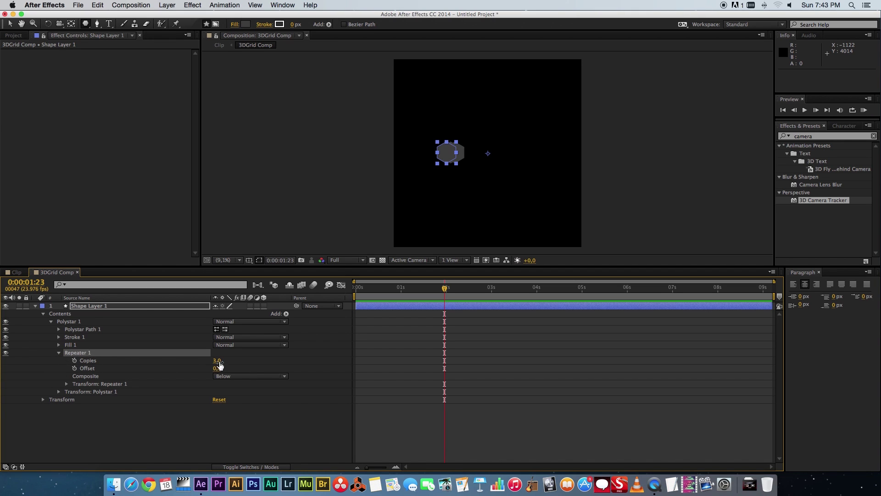
# Set Repeater 1 to 5 copies with a Transform Position of 472,0 so the hexagons form an evenly spaced horizontal row.
pyautogui.click(216, 361)
pyautogui.write('5')
pyautogui.press('Return')
pyautogui.click(218, 421)
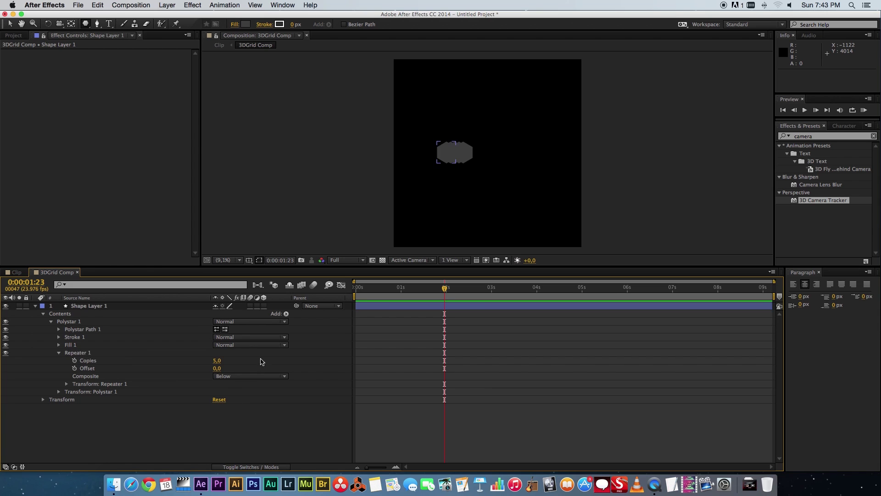
pyautogui.click(239, 260)
pyautogui.click(241, 277)
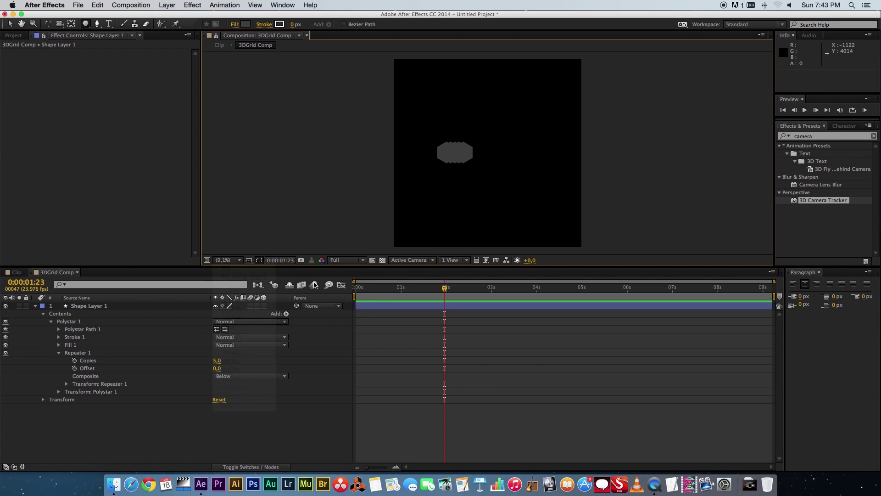
pyautogui.moveTo(376, 267); pyautogui.dragTo(376, 307)
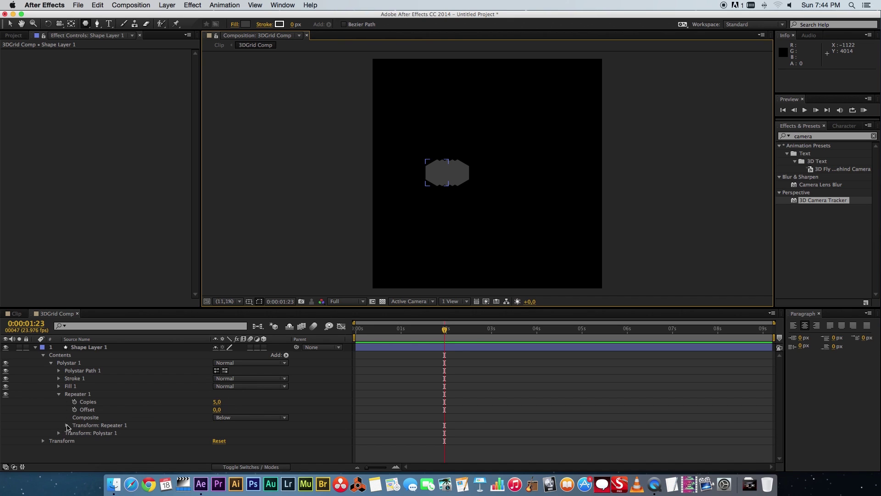
pyautogui.click(67, 425)
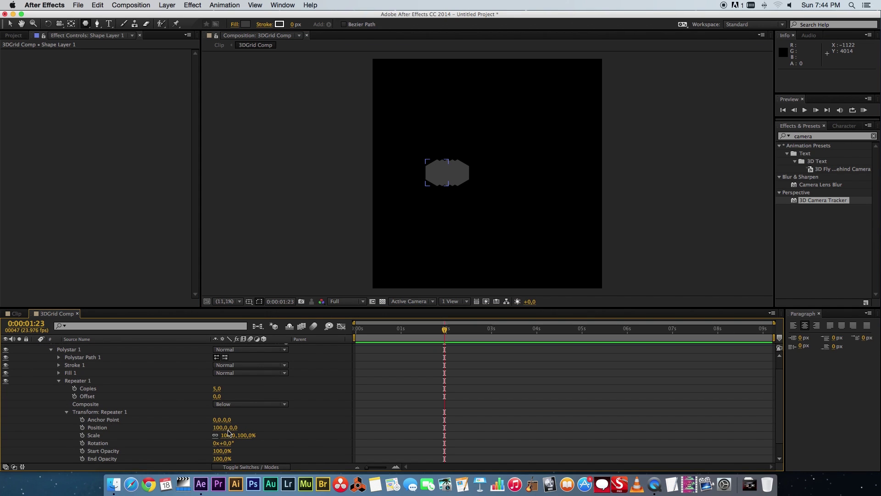
pyautogui.moveTo(219, 431); pyautogui.dragTo(374, 409)
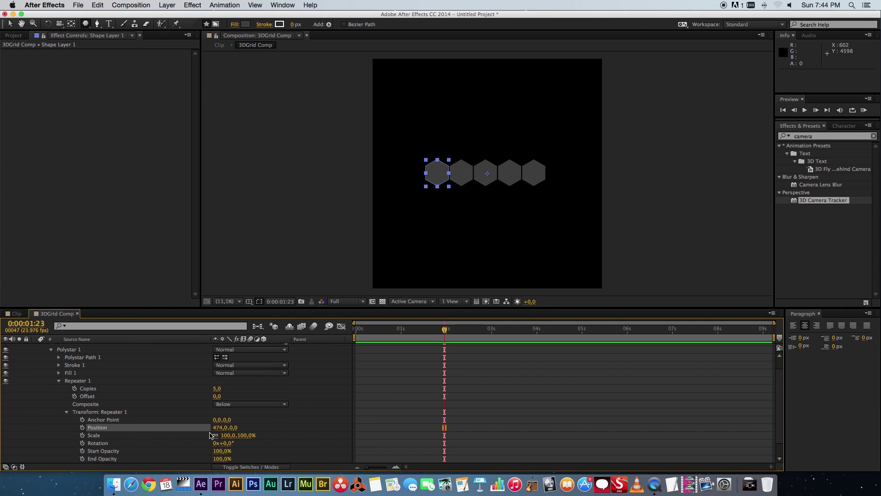
pyautogui.moveTo(220, 430)
pyautogui.mouseDown()
pyautogui.moveTo(197, 430)
pyautogui.moveTo(233, 427)
pyautogui.moveTo(220, 427)
pyautogui.mouseUp()
pyautogui.click(58, 381)
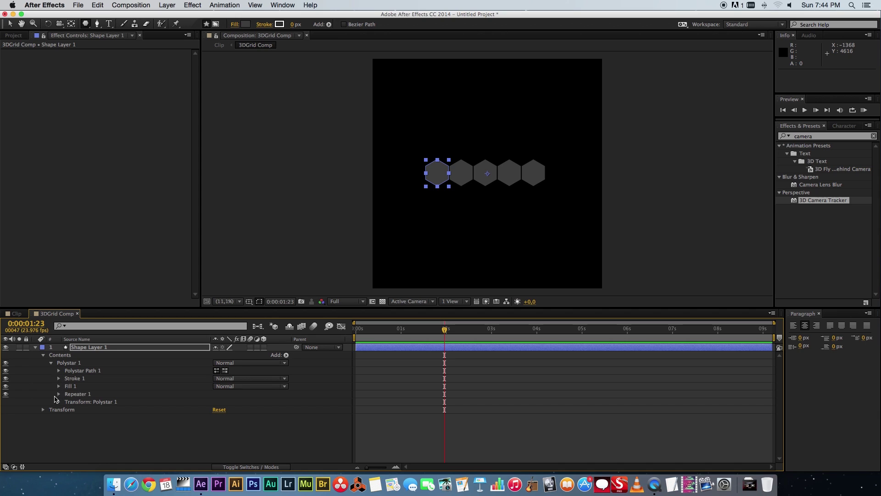
# Increase the Copies of Repeater 1 to 20 so the hexagon row extends past the composition's right edge.
pyautogui.click(58, 394)
pyautogui.click(218, 388)
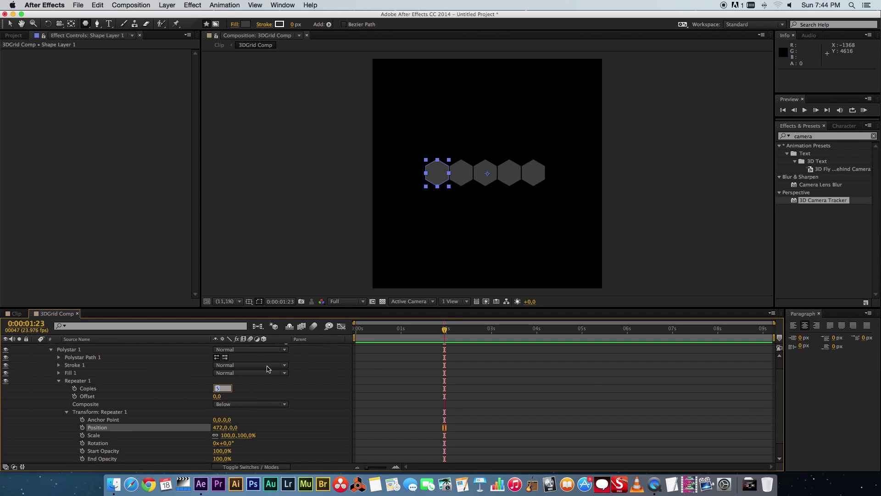
pyautogui.press('Return')
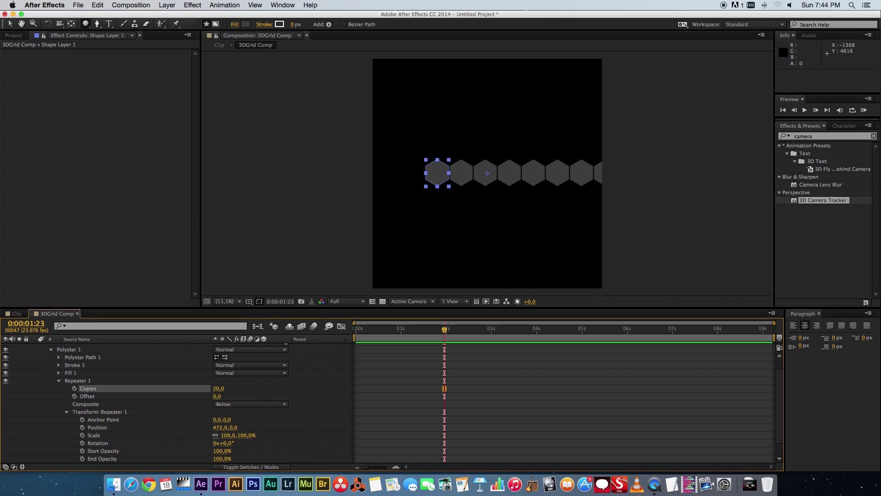
pyautogui.click(51, 349)
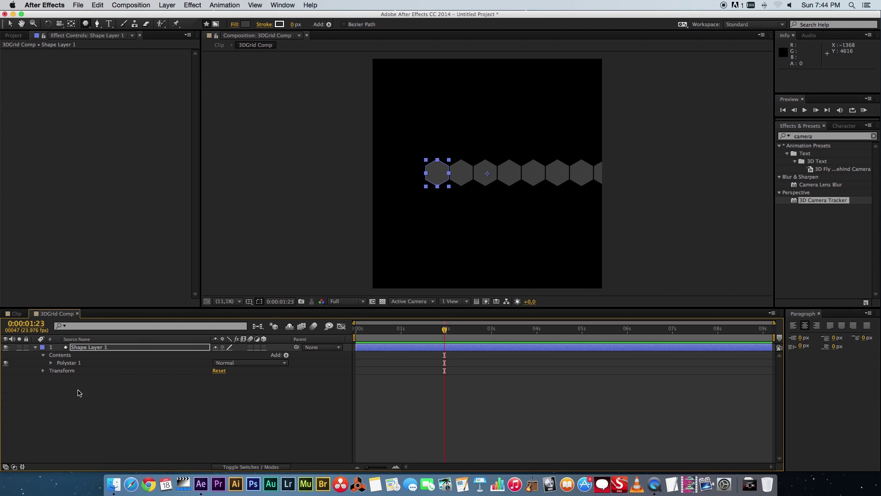
# Move Shape Layer 1 up and left to position 1080,450 so the hexagon row spans the composition near its upper edge.
pyautogui.hotkey('shift', 'Left')
pyautogui.hotkey('shift', 'Left')
pyautogui.hotkey('shift', 'Left')
pyautogui.hotkey('shift', 'Left')
pyautogui.hotkey('shift', 'Left')
pyautogui.hotkey('shift', 'Left')
pyautogui.hotkey('shift', 'Left')
pyautogui.hotkey('shift', 'Left')
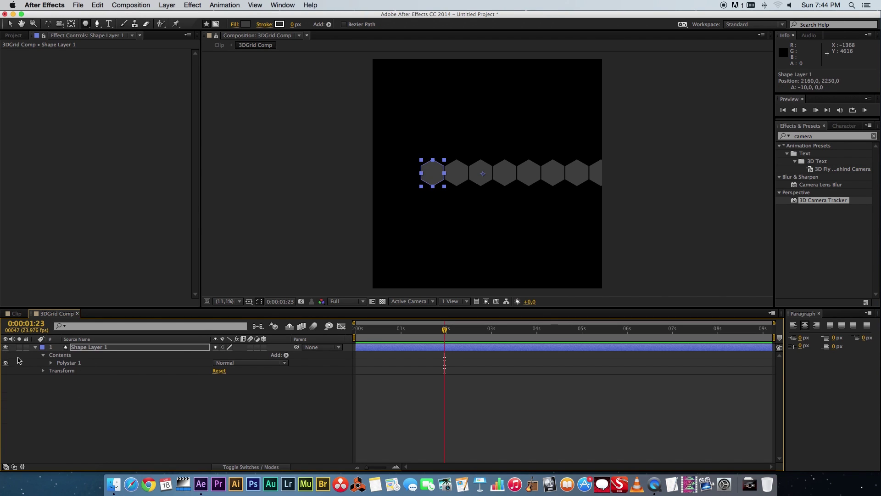
pyautogui.hotkey('shift', 'Left')
pyautogui.hotkey('shift', 'Left')
pyautogui.hotkey('shift', 'Left')
pyautogui.hotkey('shift', 'Left')
pyautogui.hotkey('shift', 'Left')
pyautogui.hotkey('shift', 'Left')
pyautogui.hotkey('shift', 'Left')
pyautogui.hotkey('shift', 'Left')
pyautogui.hotkey('shift', 'Left')
pyautogui.hotkey('shift', 'Left')
pyautogui.hotkey('shift', 'Left')
pyautogui.hotkey('shift', 'Left')
pyautogui.hotkey('shift', 'Left')
pyautogui.hotkey('shift', 'Left')
pyautogui.hotkey('shift', 'Left')
pyautogui.hotkey('shift', 'Left')
pyautogui.hotkey('shift', 'Left')
pyautogui.hotkey('shift', 'Left')
pyautogui.hotkey('shift', 'Left')
pyautogui.hotkey('shift', 'Left')
pyautogui.hotkey('shift', 'Up')
pyautogui.hotkey('shift', 'Up')
pyautogui.hotkey('shift', 'Up')
pyautogui.hotkey('shift', 'Up')
pyautogui.hotkey('shift', 'Up')
pyautogui.hotkey('shift', 'Up')
pyautogui.hotkey('shift', 'Up')
pyautogui.hotkey('shift', 'Up')
pyautogui.hotkey('shift', 'Up')
pyautogui.hotkey('shift', 'Up')
pyautogui.hotkey('shift', 'Up')
pyautogui.hotkey('shift', 'Up')
pyautogui.hotkey('shift', 'Up')
pyautogui.hotkey('shift', 'Up')
pyautogui.hotkey('shift', 'Up')
pyautogui.hotkey('shift', 'Up')
pyautogui.hotkey('shift', 'Up')
pyautogui.hotkey('shift', 'Up')
pyautogui.hotkey('shift', 'Up')
pyautogui.hotkey('shift', 'Up')
pyautogui.hotkey('shift', 'Up')
pyautogui.hotkey('shift', 'Up')
pyautogui.hotkey('shift', 'Up')
pyautogui.hotkey('shift', 'Up')
pyautogui.hotkey('shift', 'Up')
pyautogui.hotkey('shift', 'Up')
pyautogui.hotkey('shift', 'Up')
pyautogui.hotkey('shift', 'Up')
pyautogui.hotkey('shift', 'Up')
pyautogui.hotkey('shift', 'Up')
pyautogui.hotkey('shift', 'Up')
pyautogui.hotkey('shift', 'Up')
pyautogui.hotkey('shift', 'Up')
pyautogui.hotkey('shift', 'Up')
pyautogui.hotkey('shift', 'Up')
pyautogui.hotkey('shift', 'Up')
pyautogui.hotkey('shift', 'Up')
pyautogui.hotkey('shift', 'Up')
pyautogui.hotkey('shift', 'Up')
pyautogui.hotkey('shift', 'Up')
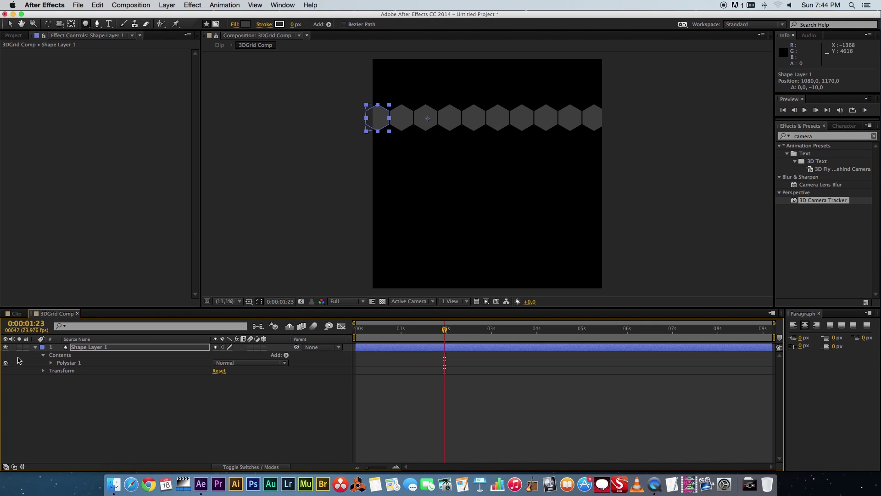
pyautogui.hotkey('shift', 'Down')
pyautogui.hotkey('shift', 'Down')
pyautogui.hotkey('shift', 'Down')
pyautogui.hotkey('shift', 'Down')
pyautogui.hotkey('shift', 'Down')
pyautogui.hotkey('shift', 'Down')
pyautogui.hotkey('shift', 'Down')
pyautogui.hotkey('shift', 'Down')
pyautogui.hotkey('shift', 'Down')
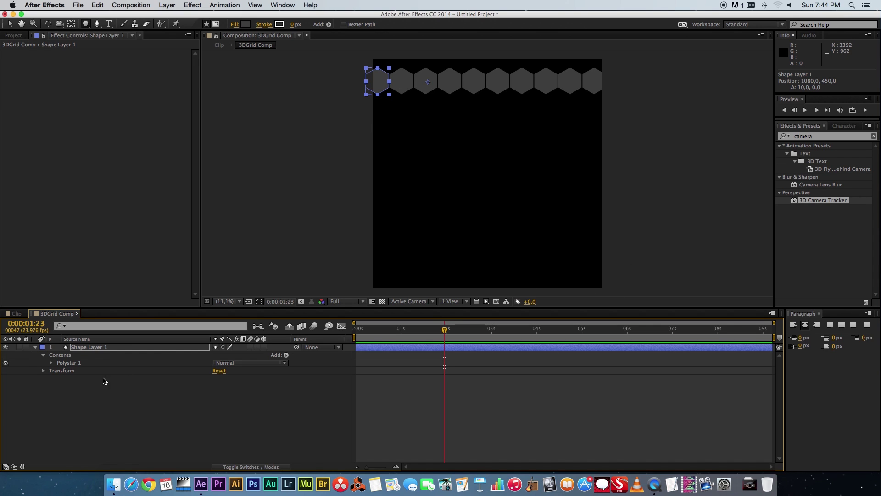
pyautogui.click(60, 395)
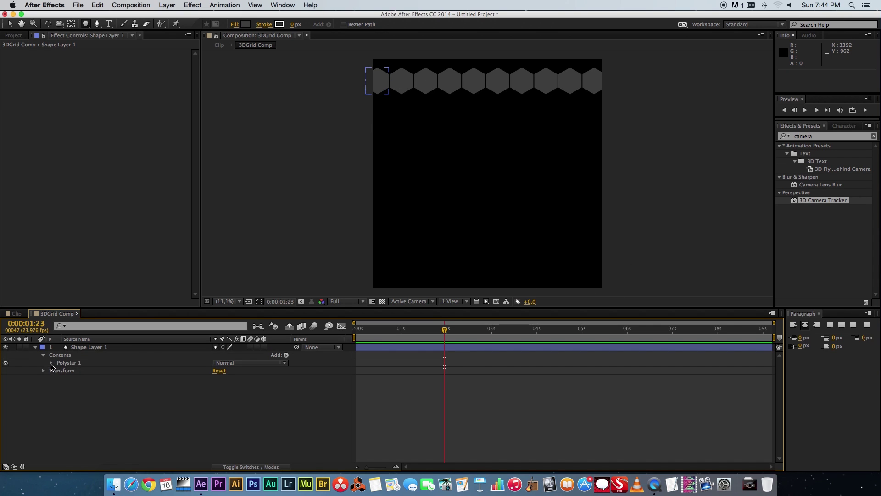
# Add a second Repeater to the Polystar 1 group.
pyautogui.click(51, 363)
pyautogui.scroll(-1, 91, 365)
pyautogui.click(59, 379)
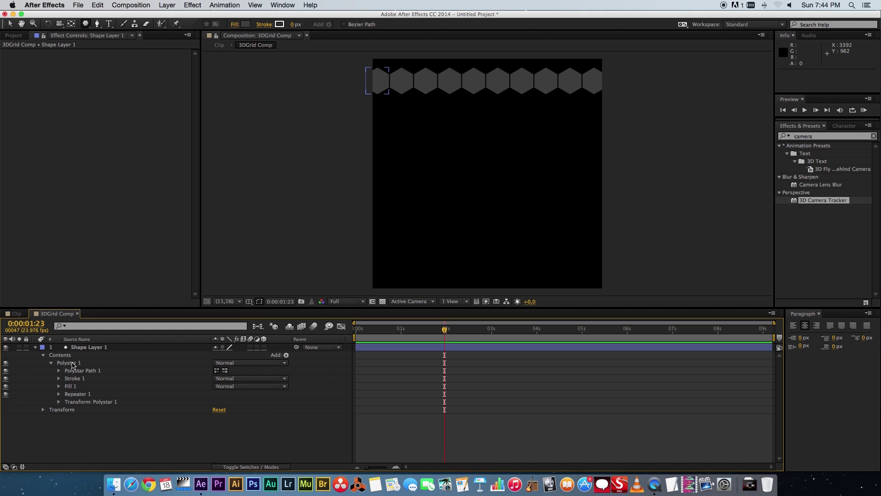
pyautogui.click(72, 364)
pyautogui.click(286, 354)
pyautogui.click(319, 414)
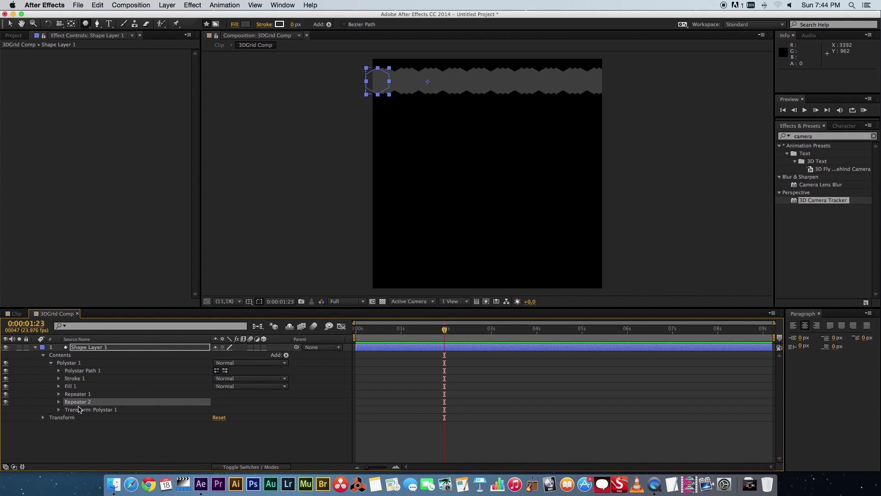
# Set the Transform Position of Repeater 2 to 226,417 so the repeated hexagon rows interlock like a honeycomb.
pyautogui.click(58, 401)
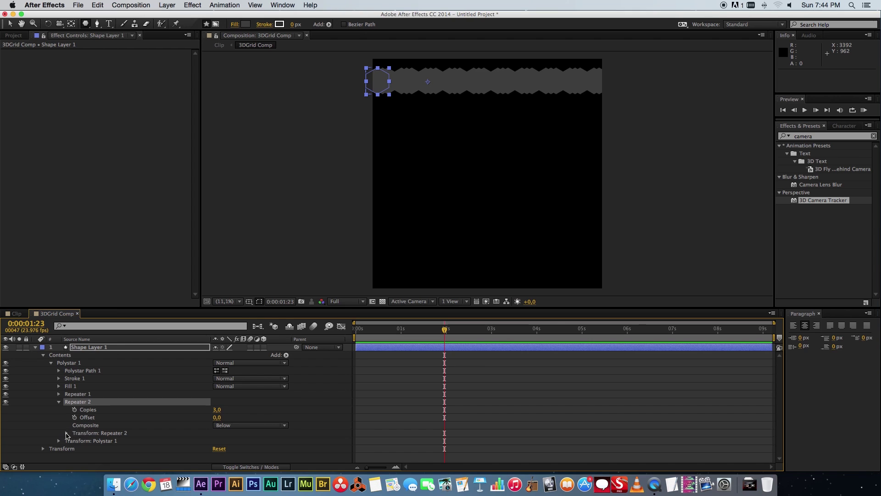
pyautogui.click(67, 433)
pyautogui.scroll(-2, 74, 436)
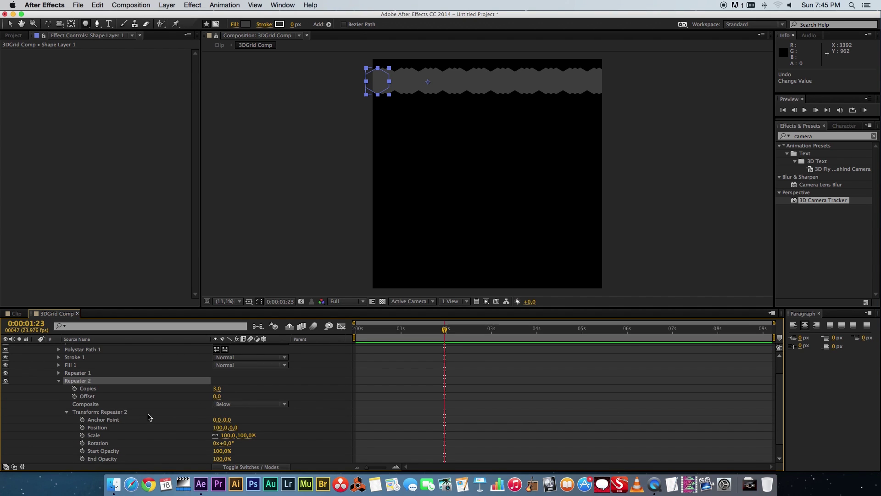
pyautogui.moveTo(236, 429); pyautogui.dragTo(398, 410)
pyautogui.moveTo(217, 427)
pyautogui.mouseDown()
pyautogui.moveTo(261, 424)
pyautogui.moveTo(226, 427)
pyautogui.mouseUp()
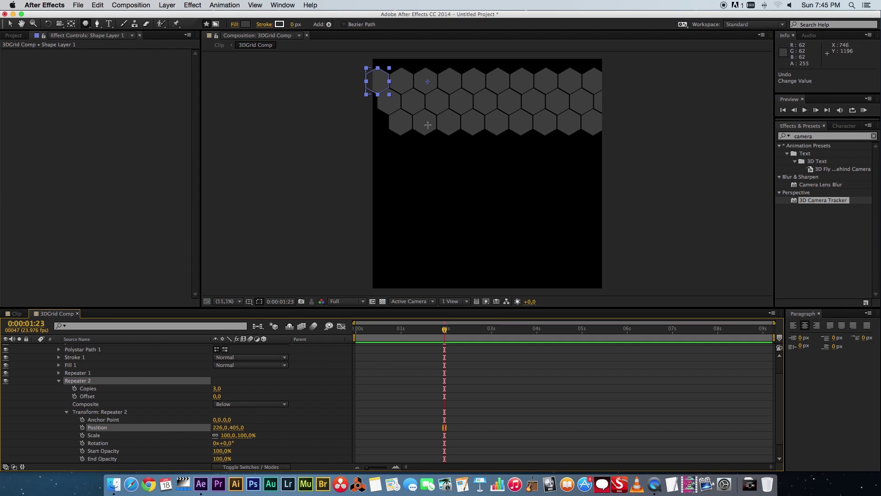
pyautogui.moveTo(215, 427); pyautogui.dragTo(218, 431)
pyautogui.press('Return')
pyautogui.moveTo(247, 428); pyautogui.dragTo(236, 435)
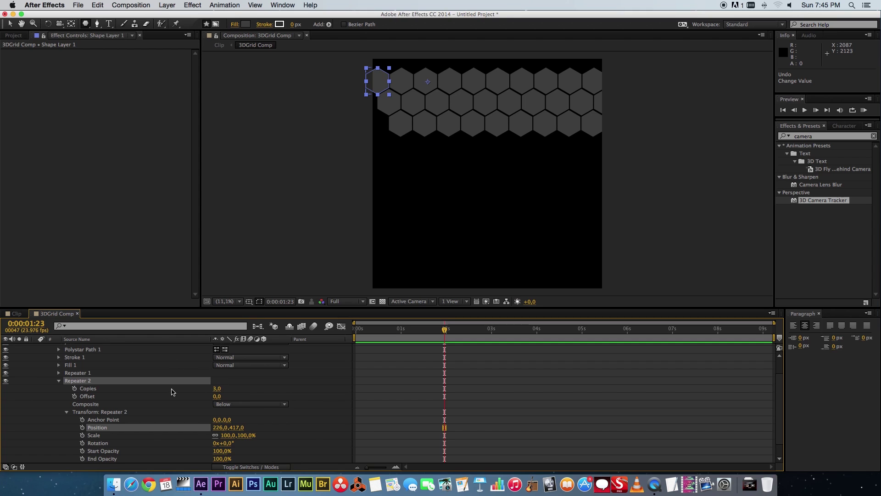
# Set the Copies of Repeater 2 to 20 to continue the hexagon rows down the composition.
pyautogui.click(216, 388)
pyautogui.write('20')
pyautogui.press('Return')
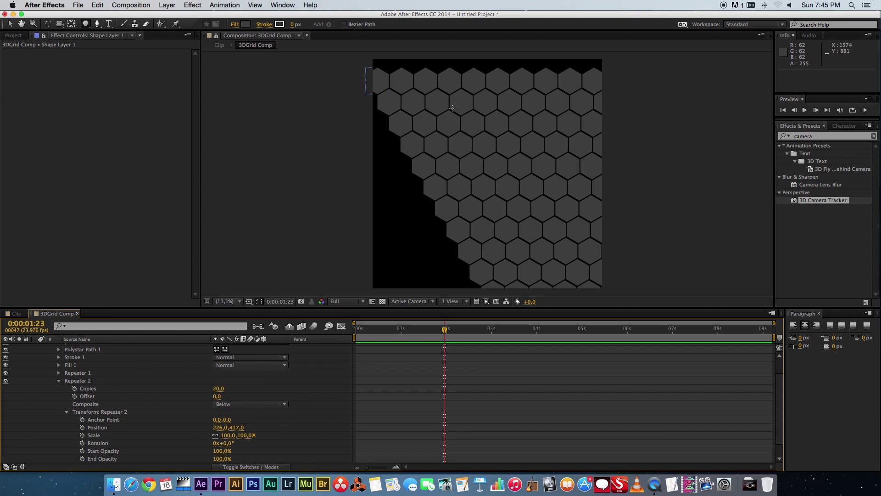
pyautogui.click(58, 381)
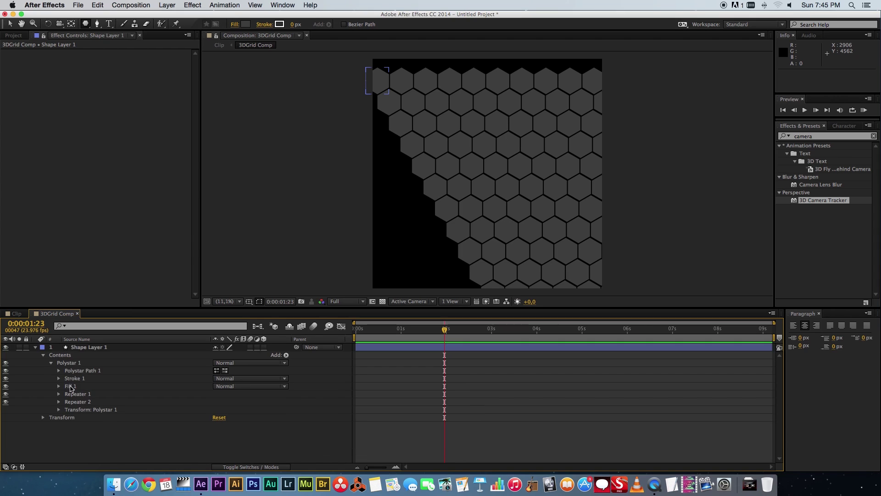
# Move Shape Layer 1 up and left to position -1530,0 so the hexagons cover the composition, and check the grid in the Clip composition.
pyautogui.click(83, 349)
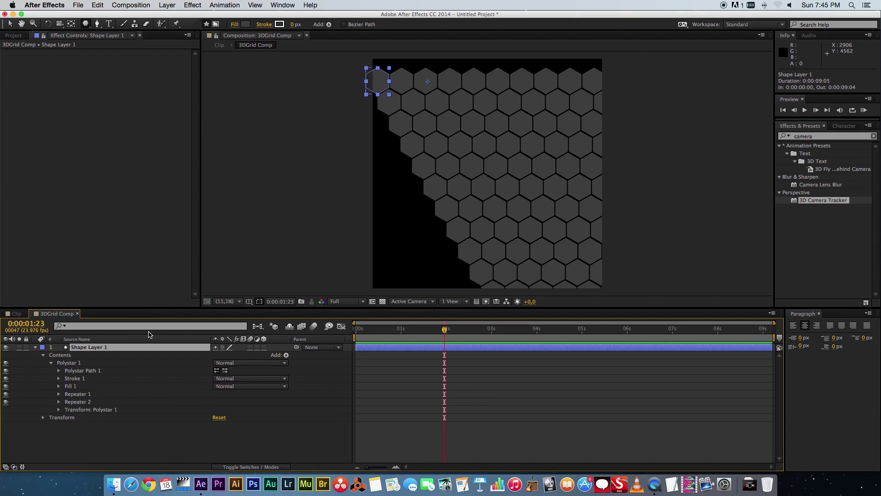
pyautogui.hotkey('shift', 'Left')
pyautogui.hotkey('shift', 'Left')
pyautogui.hotkey('shift', 'Left')
pyautogui.hotkey('shift', 'Left')
pyautogui.hotkey('shift', 'Left')
pyautogui.hotkey('shift', 'Left')
pyautogui.hotkey('shift', 'Left')
pyautogui.hotkey('shift', 'Left')
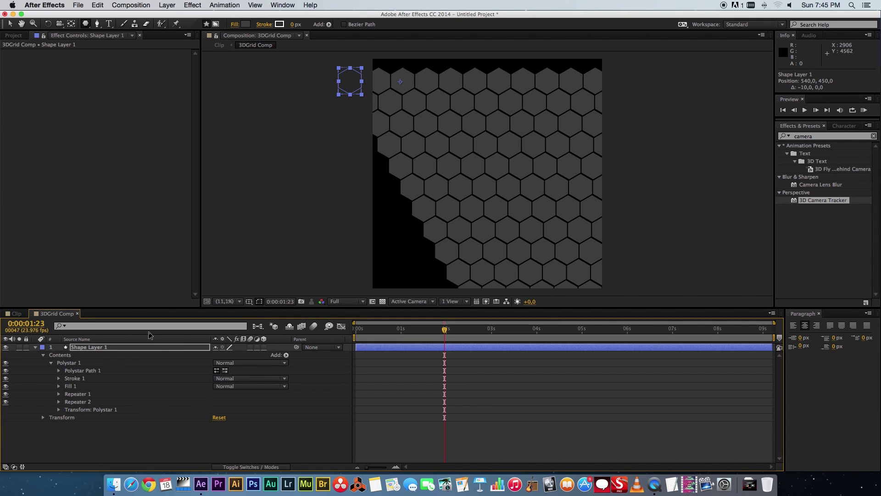
pyautogui.hotkey('shift', 'Up')
pyautogui.hotkey('shift', 'Up')
pyautogui.hotkey('shift', 'Up')
pyautogui.hotkey('shift', 'Up')
pyautogui.hotkey('shift', 'Up')
pyautogui.hotkey('shift', 'Up')
pyautogui.hotkey('shift', 'Up')
pyautogui.hotkey('shift', 'Up')
pyautogui.hotkey('shift', 'Up')
pyautogui.hotkey('shift', 'Up')
pyautogui.hotkey('shift', 'Up')
pyautogui.hotkey('shift', 'Up')
pyautogui.hotkey('shift', 'Up')
pyautogui.hotkey('shift', 'Up')
pyautogui.hotkey('shift', 'Up')
pyautogui.hotkey('shift', 'Up')
pyautogui.hotkey('shift', 'Up')
pyautogui.hotkey('shift', 'Up')
pyautogui.hotkey('shift', 'Up')
pyautogui.hotkey('shift', 'Up')
pyautogui.hotkey('shift', 'Left')
pyautogui.hotkey('shift', 'Left')
pyautogui.hotkey('shift', 'Left')
pyautogui.hotkey('shift', 'Left')
pyautogui.hotkey('shift', 'Left')
pyautogui.hotkey('shift', 'Left')
pyautogui.hotkey('shift', 'Left')
pyautogui.hotkey('shift', 'Left')
pyautogui.hotkey('shift', 'Left')
pyautogui.hotkey('shift', 'Left')
pyautogui.hotkey('shift', 'Left')
pyautogui.hotkey('shift', 'Left')
pyautogui.hotkey('shift', 'Left')
pyautogui.hotkey('shift', 'Left')
pyautogui.hotkey('shift', 'Left')
pyautogui.hotkey('shift', 'Left')
pyautogui.hotkey('shift', 'Left')
pyautogui.hotkey('shift', 'Left')
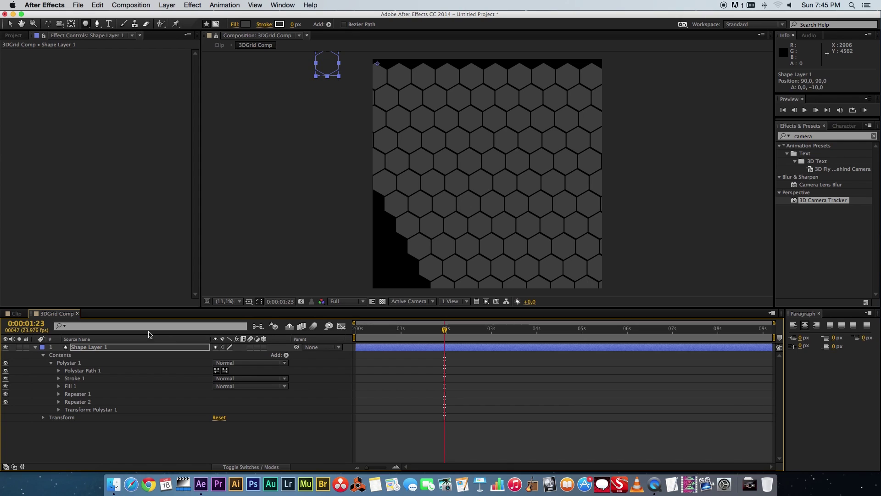
pyautogui.hotkey('shift', 'Left')
pyautogui.hotkey('shift', 'Left')
pyautogui.hotkey('shift', 'Left')
pyautogui.hotkey('shift', 'Left')
pyautogui.hotkey('shift', 'Left')
pyautogui.hotkey('shift', 'Left')
pyautogui.hotkey('shift', 'Left')
pyautogui.hotkey('shift', 'Left')
pyautogui.hotkey('shift', 'Left')
pyautogui.hotkey('shift', 'Left')
pyautogui.hotkey('shift', 'Left')
pyautogui.hotkey('shift', 'Left')
pyautogui.hotkey('shift', 'Left')
pyautogui.hotkey('shift', 'Left')
pyautogui.hotkey('shift', 'Left')
pyautogui.hotkey('shift', 'Left')
pyautogui.hotkey('shift', 'Left')
pyautogui.hotkey('shift', 'Left')
pyautogui.hotkey('shift', 'Left')
pyautogui.hotkey('shift', 'Left')
pyautogui.hotkey('shift', 'Left')
pyautogui.hotkey('shift', 'Left')
pyautogui.hotkey('shift', 'Left')
pyautogui.hotkey('shift', 'Left')
pyautogui.hotkey('shift', 'Left')
pyautogui.hotkey('shift', 'Left')
pyautogui.hotkey('shift', 'Left')
pyautogui.hotkey('shift', 'Left')
pyautogui.hotkey('shift', 'Left')
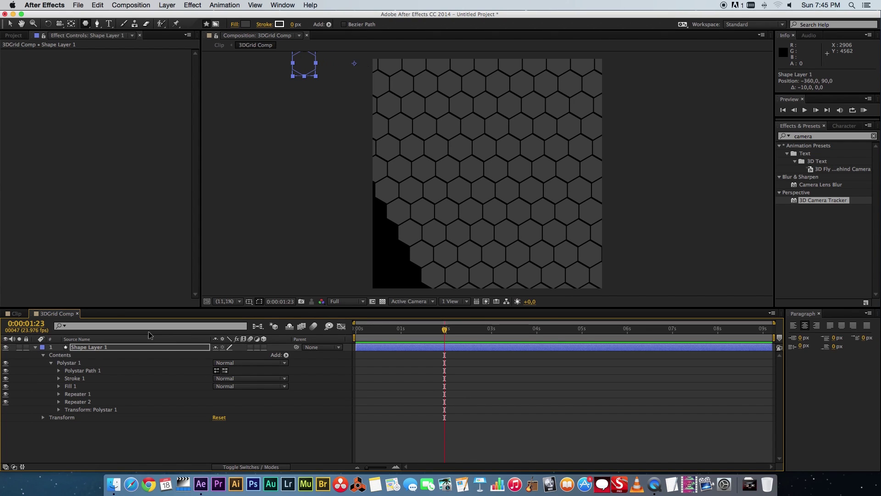
pyautogui.hotkey('shift', 'Up')
pyautogui.hotkey('shift', 'Up')
pyautogui.hotkey('shift', 'Up')
pyautogui.hotkey('shift', 'Up')
pyautogui.hotkey('shift', 'Up')
pyautogui.hotkey('shift', 'Up')
pyautogui.hotkey('shift', 'Up')
pyautogui.hotkey('shift', 'Up')
pyautogui.hotkey('shift', 'Up')
pyautogui.hotkey('shift', 'Left')
pyautogui.hotkey('shift', 'Left')
pyautogui.hotkey('shift', 'Left')
pyautogui.hotkey('shift', 'Left')
pyautogui.hotkey('shift', 'Left')
pyautogui.hotkey('shift', 'Left')
pyautogui.hotkey('shift', 'Left')
pyautogui.hotkey('shift', 'Left')
pyautogui.hotkey('shift', 'Left')
pyautogui.hotkey('shift', 'Left')
pyautogui.hotkey('shift', 'Left')
pyautogui.hotkey('shift', 'Left')
pyautogui.hotkey('shift', 'Left')
pyautogui.hotkey('shift', 'Left')
pyautogui.hotkey('shift', 'Left')
pyautogui.hotkey('shift', 'Left')
pyautogui.hotkey('shift', 'Left')
pyautogui.hotkey('shift', 'Left')
pyautogui.hotkey('shift', 'Left')
pyautogui.hotkey('shift', 'Left')
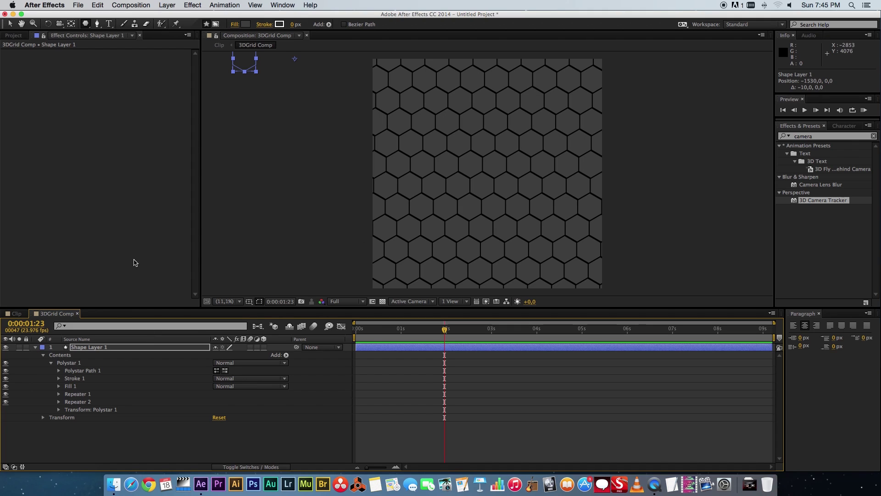
pyautogui.click(17, 314)
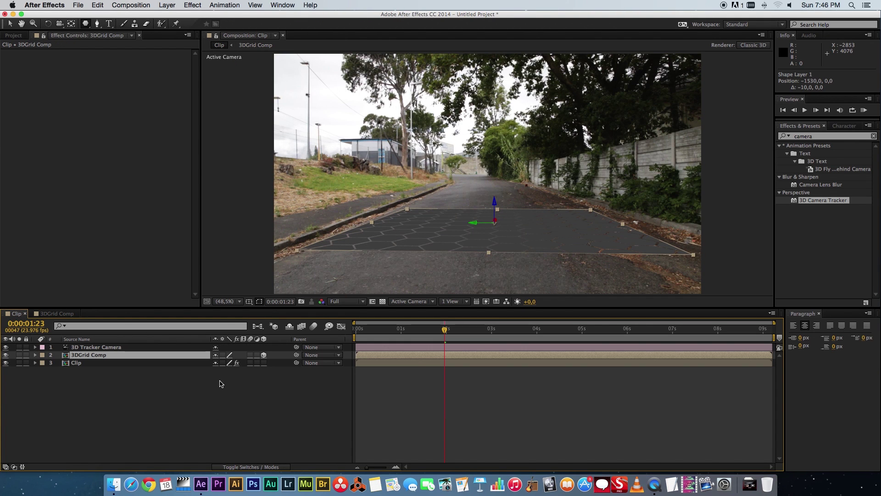
pyautogui.click(218, 390)
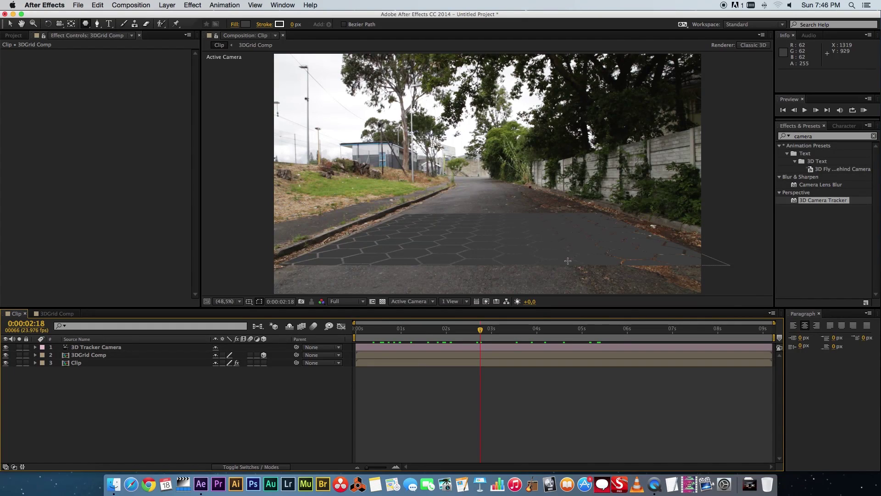
# Set the Fill 1 color of the hexagons in 3DGrid Comp to white.
pyautogui.doubleClick(91, 356)
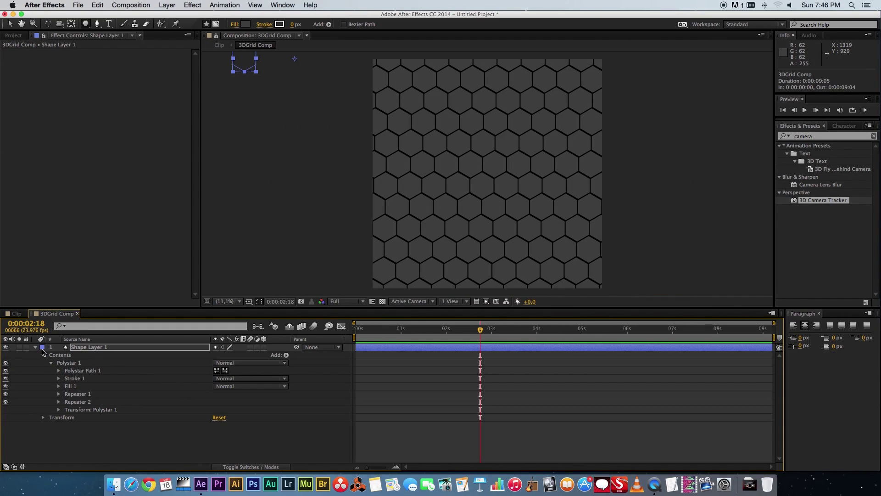
pyautogui.press('F2')
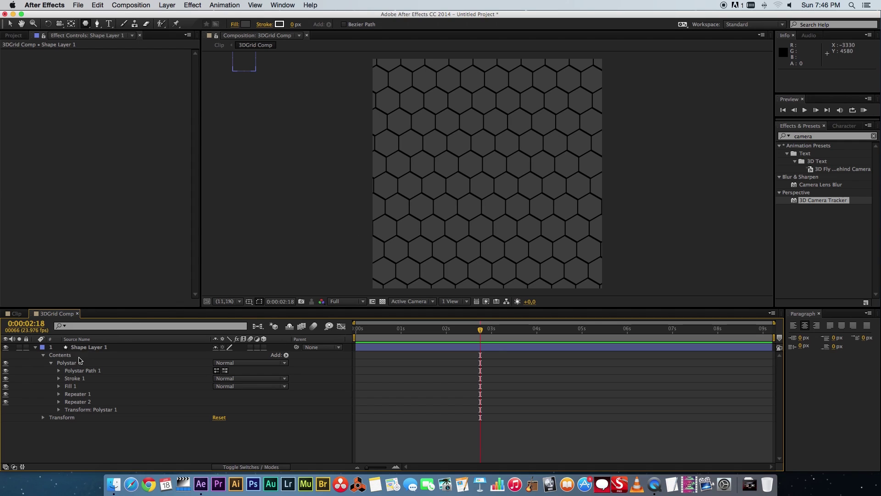
pyautogui.click(58, 386)
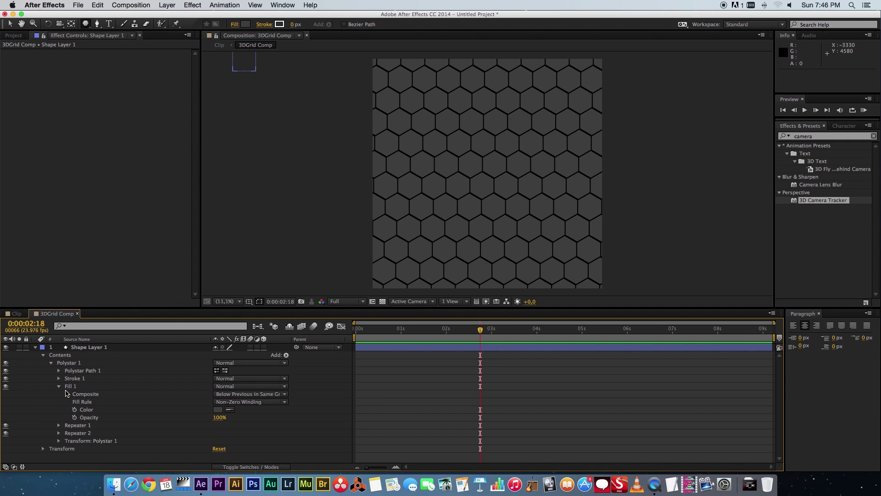
pyautogui.click(217, 409)
pyautogui.moveTo(148, 281); pyautogui.dragTo(60, 240)
pyautogui.click(272, 242)
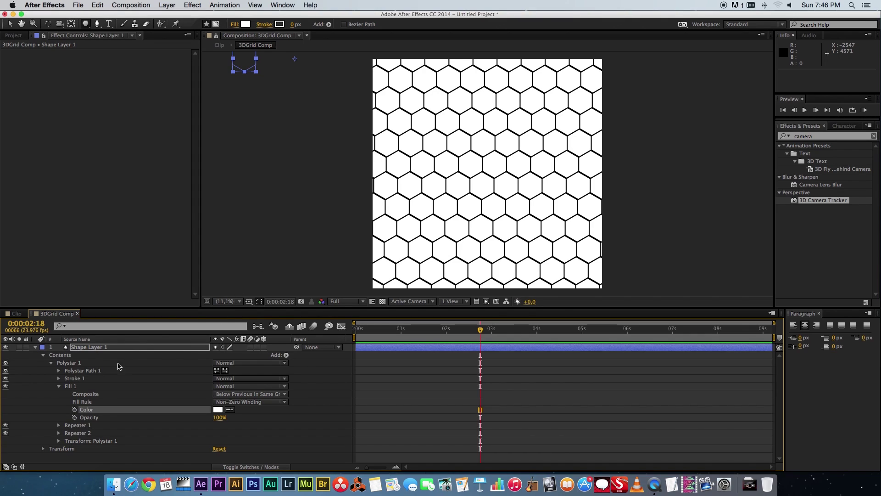
pyautogui.click(59, 386)
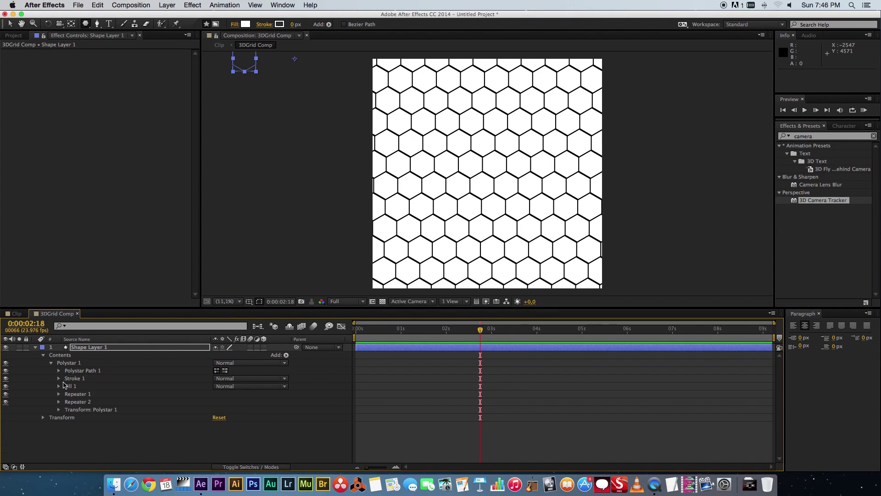
# Set the Stroke 1 opacity of the hexagons to 0% and view the grid on the road in the Clip composition.
pyautogui.click(59, 378)
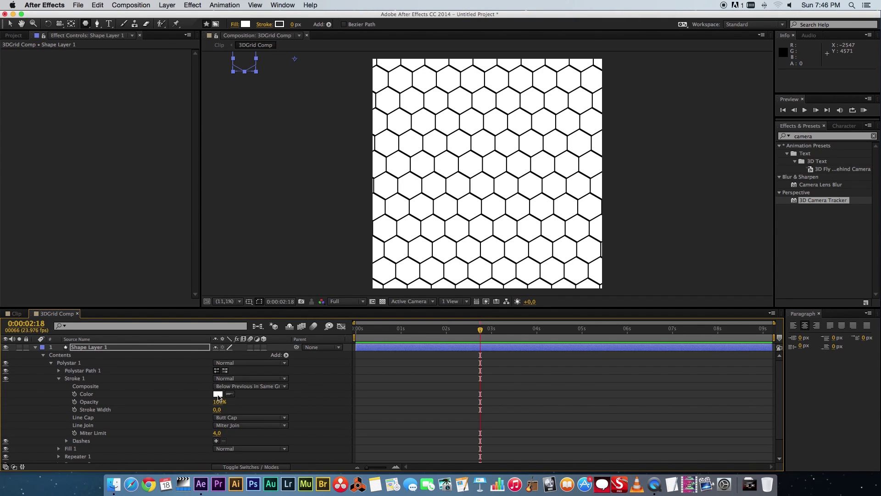
pyautogui.click(219, 401)
pyautogui.write('0')
pyautogui.press('Return')
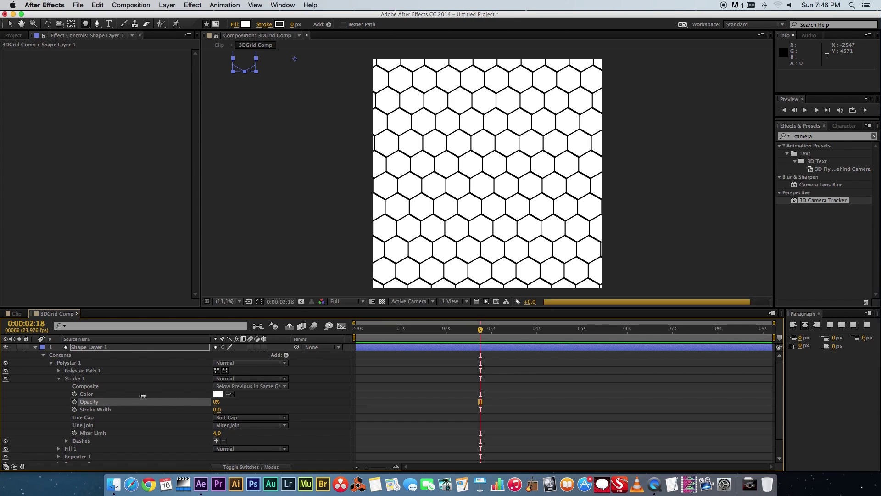
pyautogui.click(58, 378)
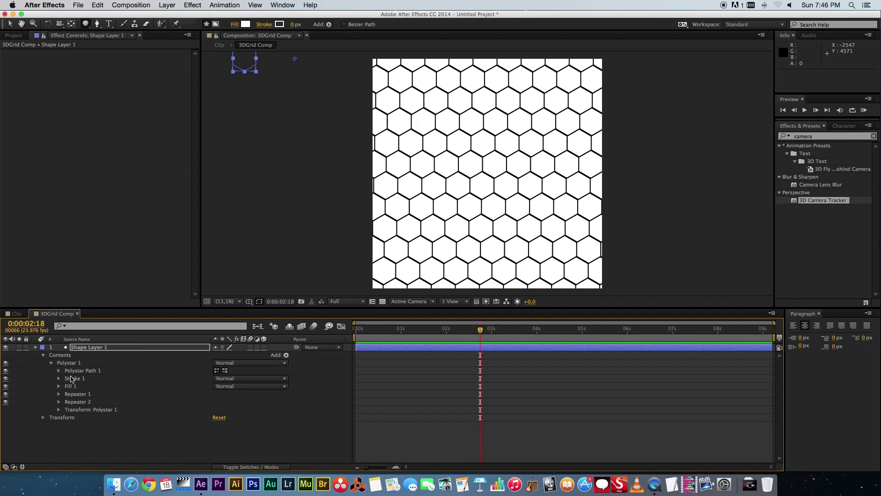
pyautogui.click(84, 449)
pyautogui.click(16, 313)
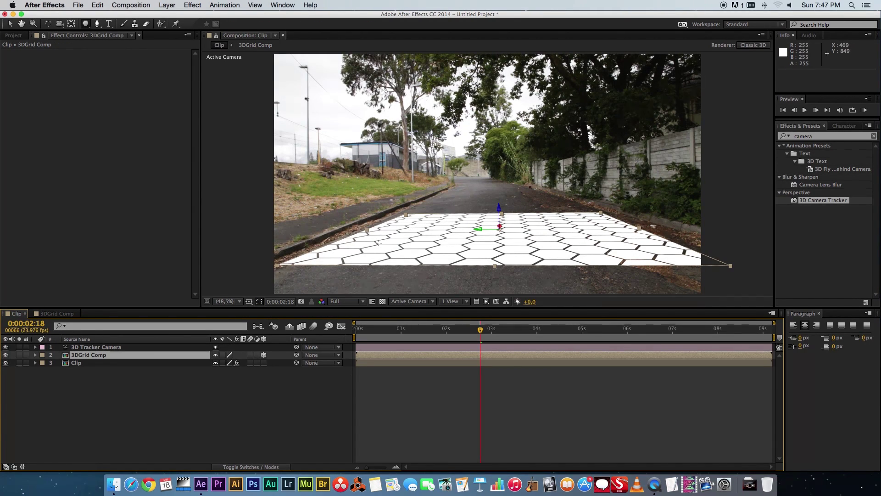
# Pre-compose Shape Layer 1 in 3DGrid Comp into a new composition named Hexagon, moving all attributes into it.
pyautogui.click(59, 313)
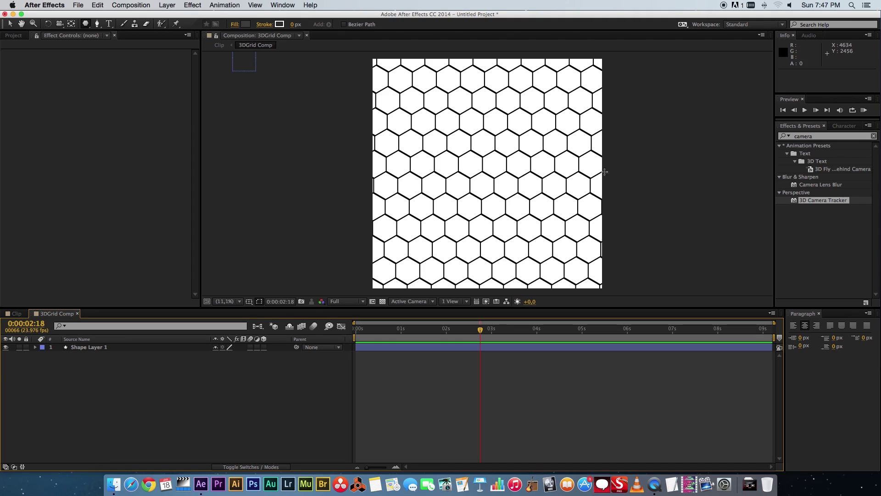
pyautogui.rightClick(91, 350)
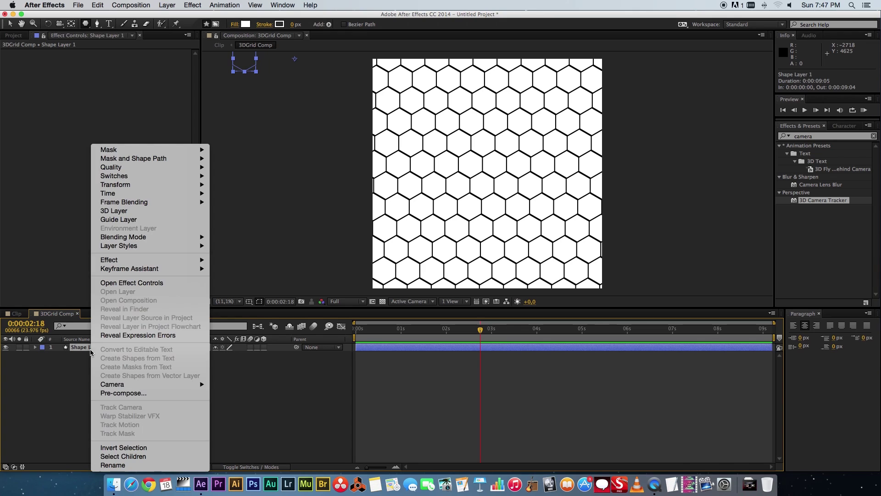
pyautogui.click(122, 395)
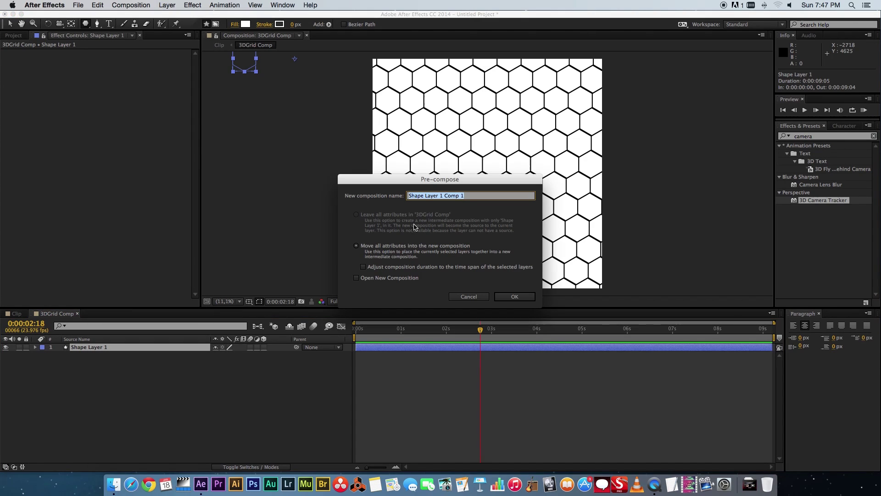
pyautogui.click(466, 197)
pyautogui.moveTo(472, 196); pyautogui.dragTo(393, 192)
pyautogui.write('H')
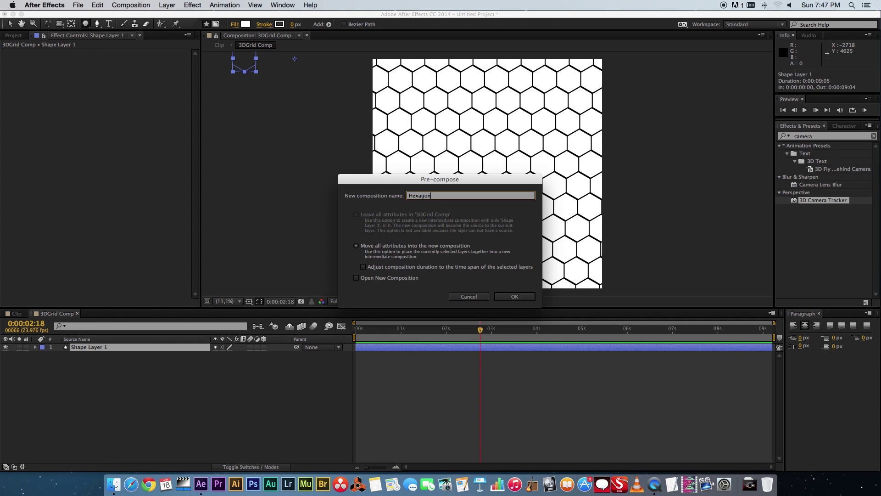
pyautogui.press('Return')
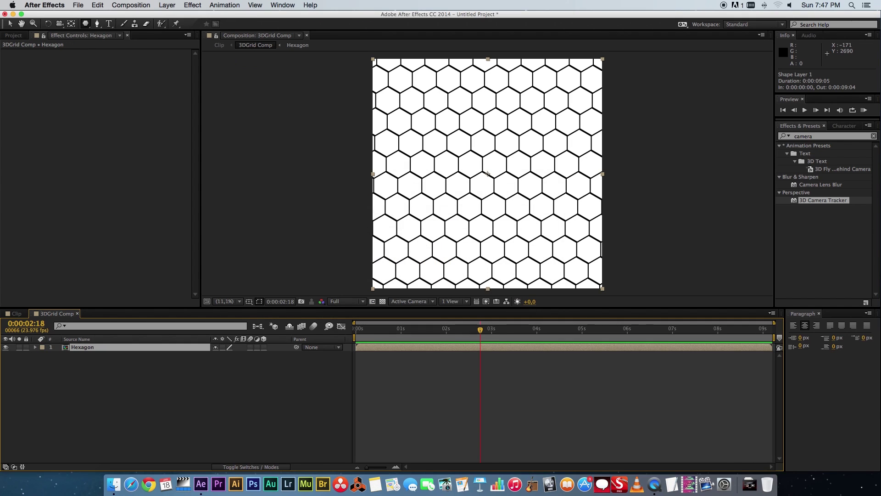
# Scale Shape Layer 1 inside the Hexagon composition to 50% for smaller hexagons.
pyautogui.doubleClick(73, 347)
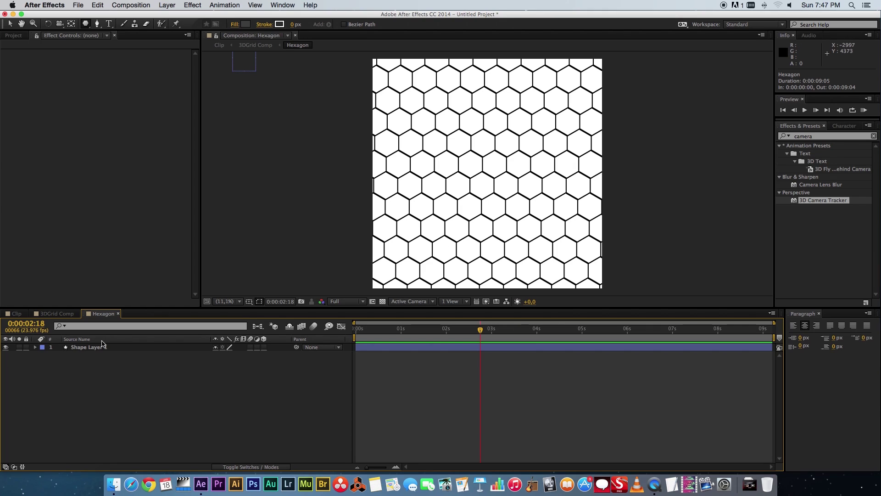
pyautogui.click(68, 314)
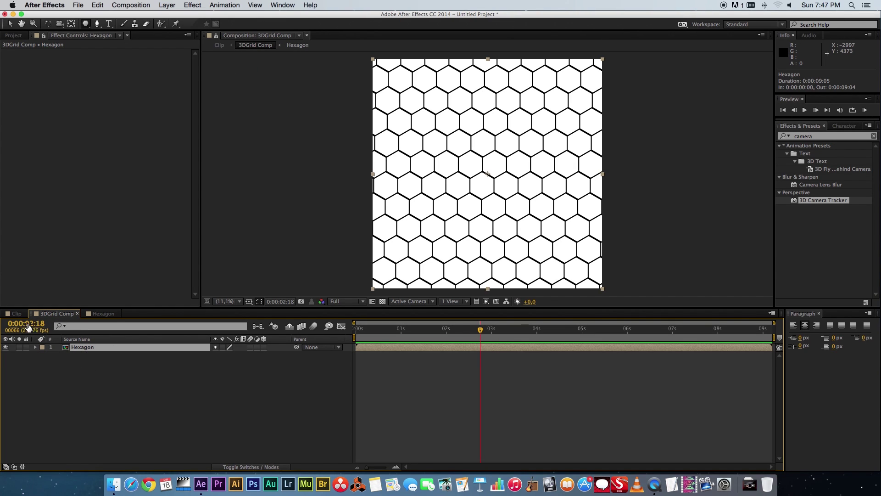
pyautogui.click(16, 313)
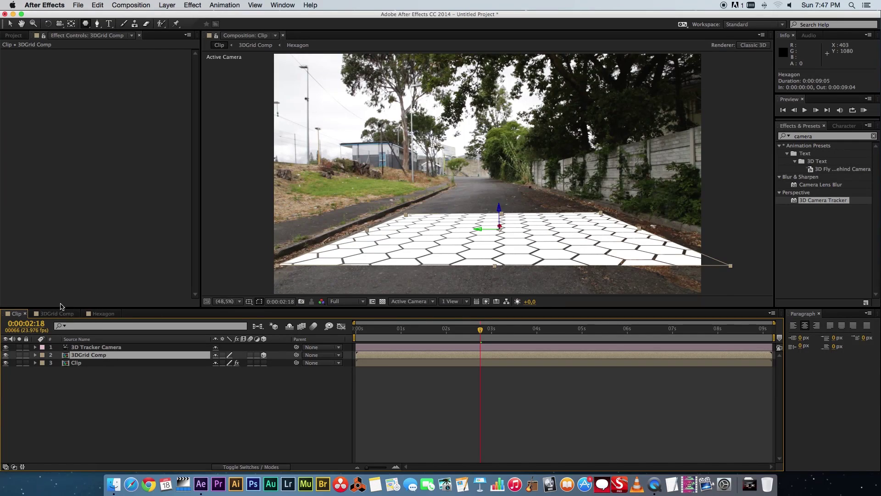
pyautogui.click(102, 314)
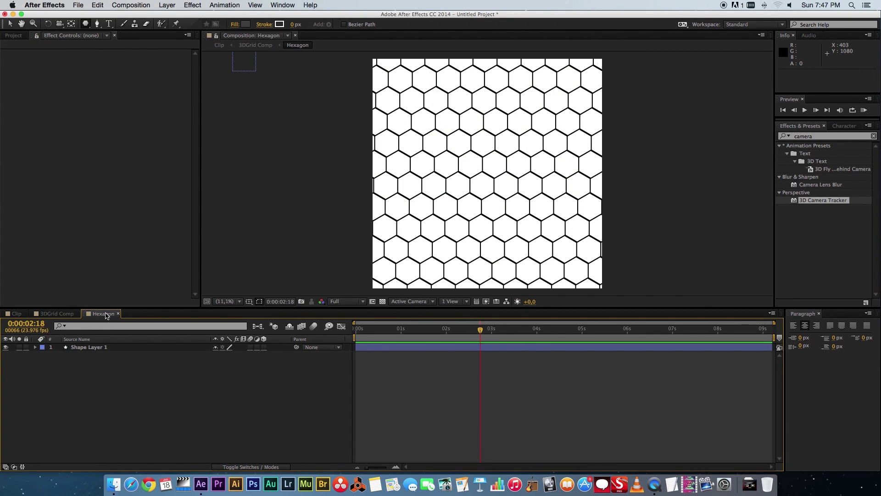
pyautogui.click(86, 348)
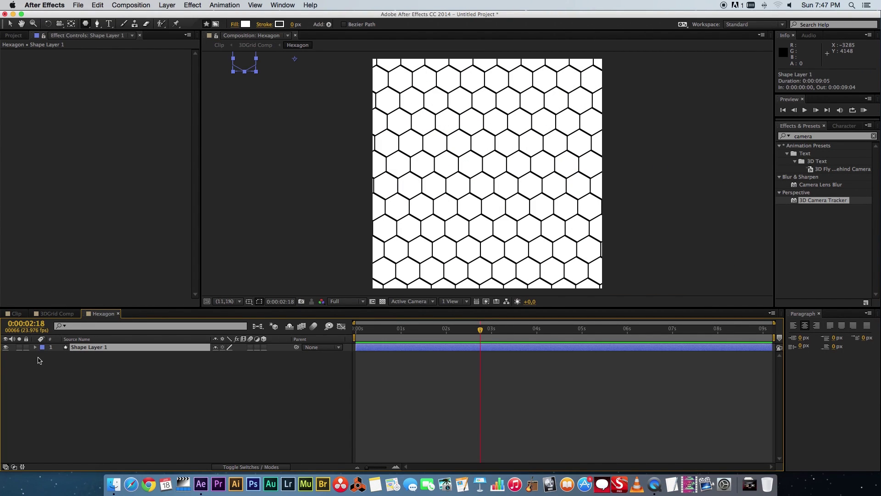
pyautogui.click(36, 347)
pyautogui.press('u')
pyautogui.press('s')
pyautogui.moveTo(226, 355); pyautogui.dragTo(202, 355)
pyautogui.click(225, 356)
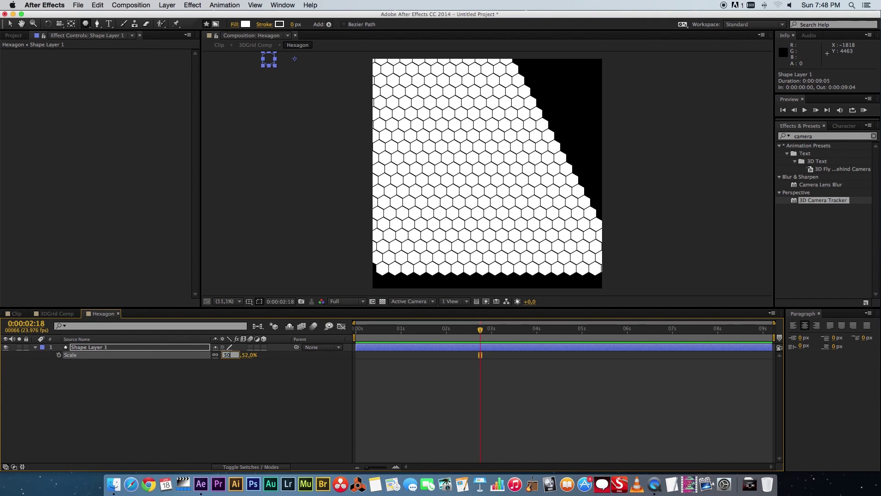
pyautogui.write('50')
pyautogui.press('Return')
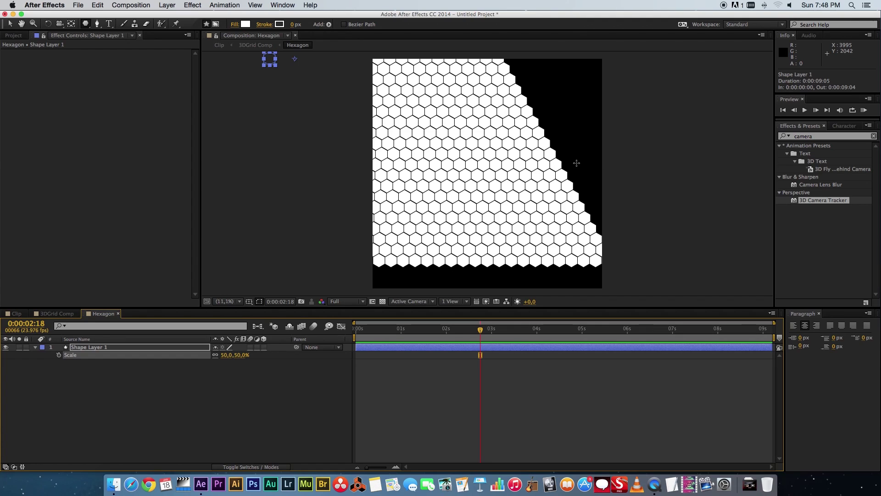
# Set the Copies of Repeater 1 in the Polystar 1 group to 30 to extend the hexagon rows across the composition.
pyautogui.click(35, 347)
pyautogui.click(36, 347)
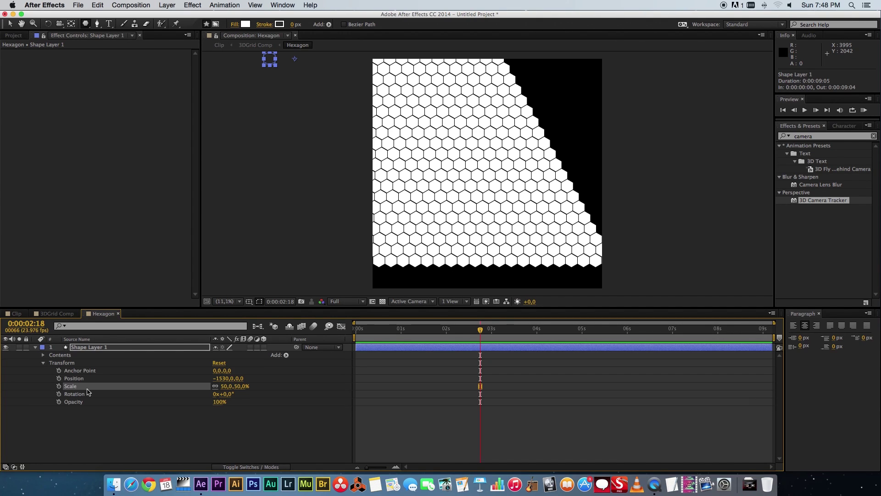
pyautogui.click(43, 362)
pyautogui.click(44, 355)
pyautogui.click(51, 362)
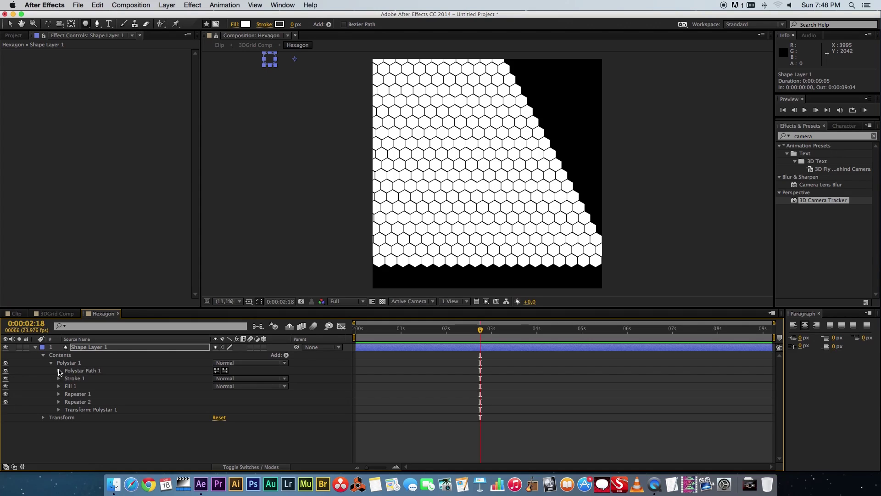
pyautogui.click(59, 394)
pyautogui.click(59, 433)
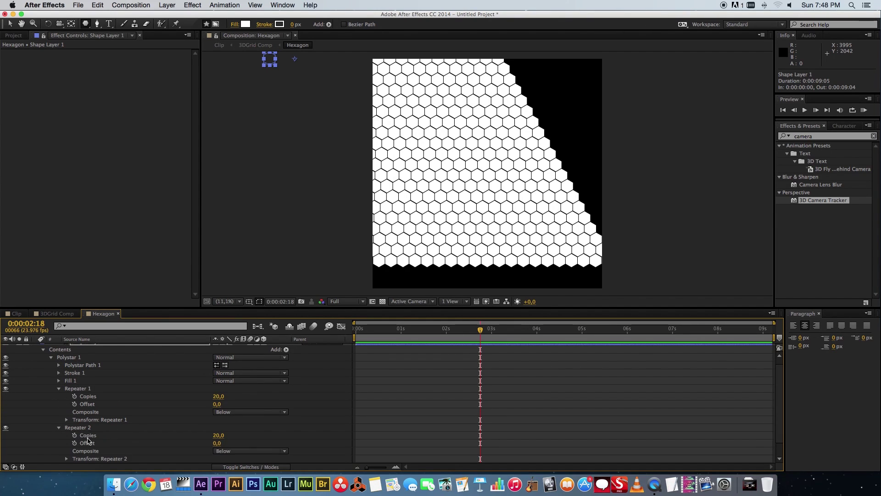
pyautogui.click(218, 396)
pyautogui.write('30')
pyautogui.press('Return')
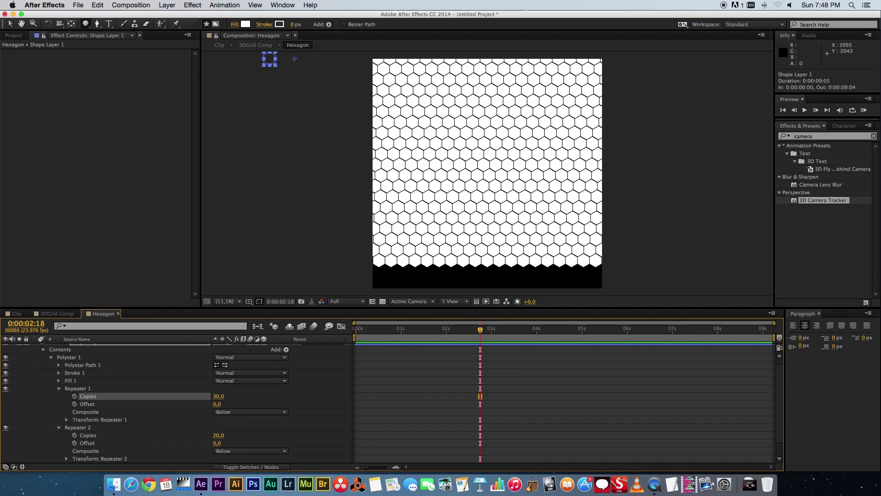
# Set the Copies of Repeater 2 to 30 to extend the hexagon rows down the composition.
pyautogui.click(218, 435)
pyautogui.write('30')
pyautogui.press('Return')
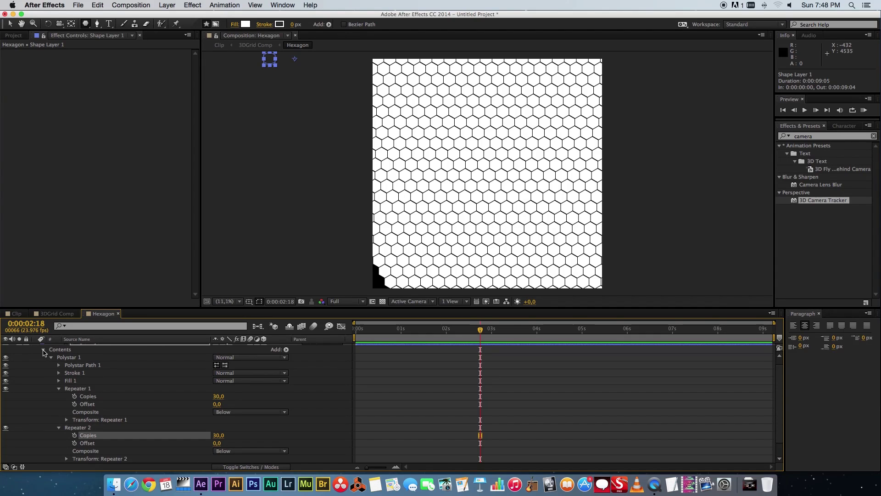
pyautogui.click(44, 350)
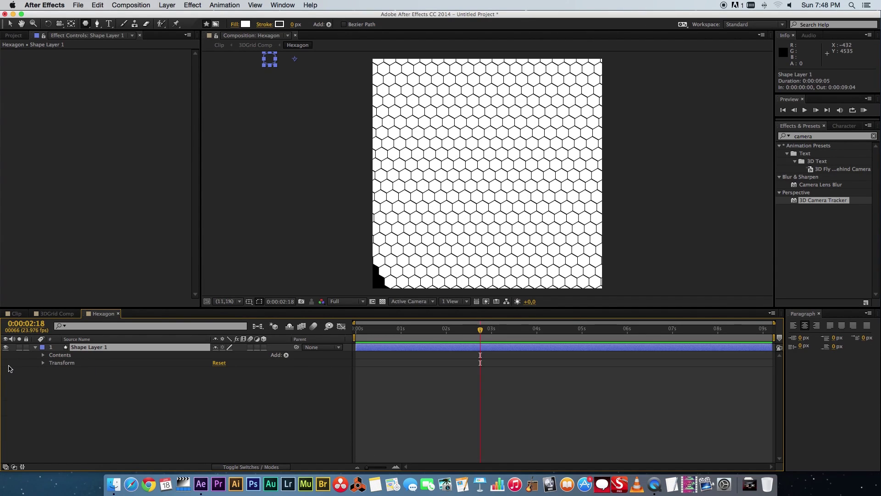
# Nudge Shape Layer 1 left to an X position of -1980 so the hexagons fill the composition's lower-left corner.
pyautogui.hotkey('shift', 'Left')
pyautogui.hotkey('shift', 'Left')
pyautogui.hotkey('shift', 'Left')
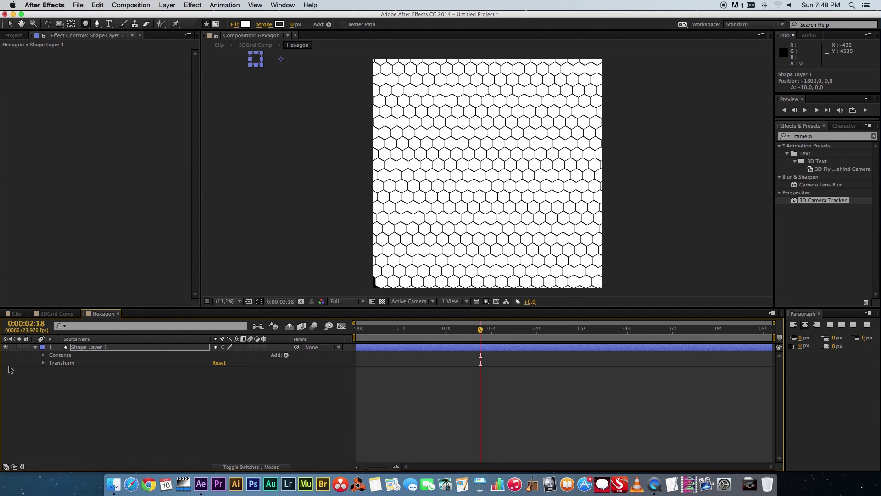
pyautogui.hotkey('shift', 'Left')
pyautogui.hotkey('shift', 'Left')
pyautogui.hotkey('shift', 'Left')
pyautogui.hotkey('shift', 'Left')
pyautogui.hotkey('shift', 'Left')
pyautogui.hotkey('shift', 'Left')
pyautogui.hotkey('shift', 'Left')
pyautogui.hotkey('shift', 'Left')
pyautogui.hotkey('shift', 'Left')
pyautogui.hotkey('shift', 'Left')
pyautogui.hotkey('shift', 'Left')
pyautogui.hotkey('shift', 'Left')
pyautogui.hotkey('shift', 'Left')
pyautogui.hotkey('shift', 'Left')
pyautogui.hotkey('shift', 'Left')
pyautogui.hotkey('shift', 'Left')
pyautogui.hotkey('shift', 'Left')
pyautogui.hotkey('shift', 'Left')
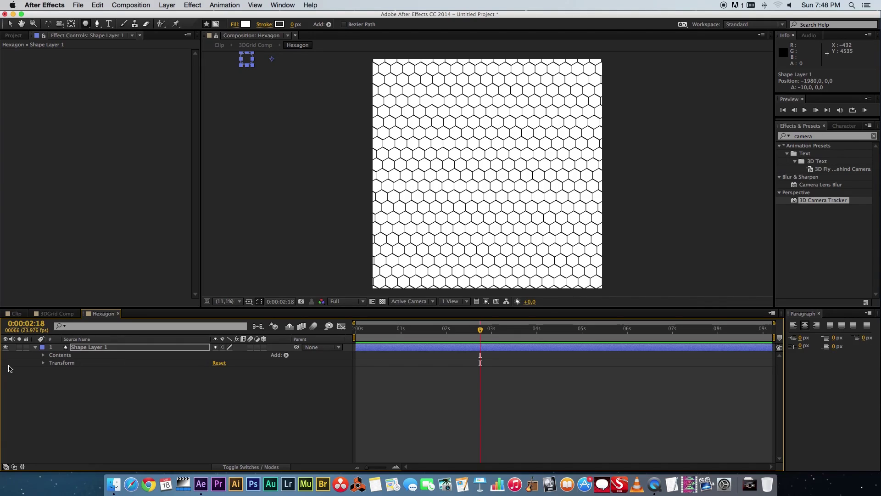
# Fine-tune Shape Layer 1 back right to an X position of -1953 and deselect it.
pyautogui.press('Right')
pyautogui.press('Right')
pyautogui.press('Right')
pyautogui.press('Right')
pyautogui.press('Right')
pyautogui.press('Right')
pyautogui.press('Right')
pyautogui.press('Right')
pyautogui.press('Right')
pyautogui.press('Right')
pyautogui.press('Right')
pyautogui.press('Right')
pyautogui.press('Right')
pyautogui.press('Right')
pyautogui.press('Right')
pyautogui.press('Right')
pyautogui.press('Right')
pyautogui.press('Right')
pyautogui.press('Right')
pyautogui.press('Right')
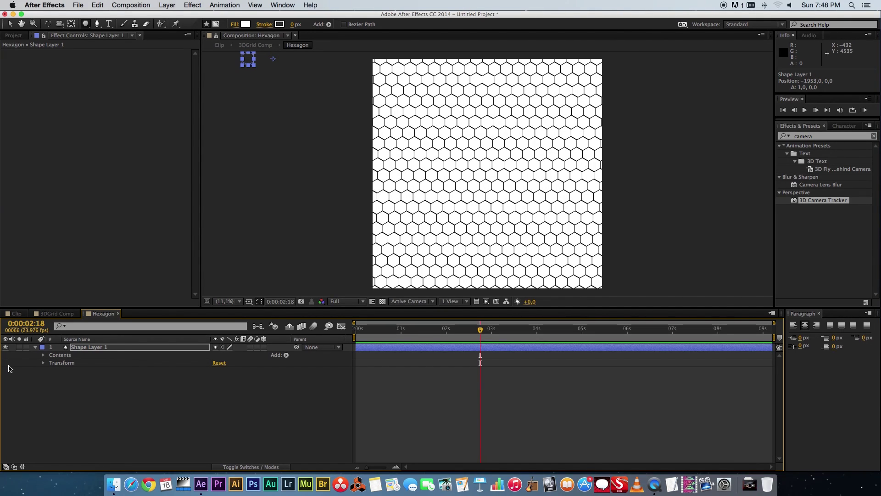
pyautogui.click(118, 387)
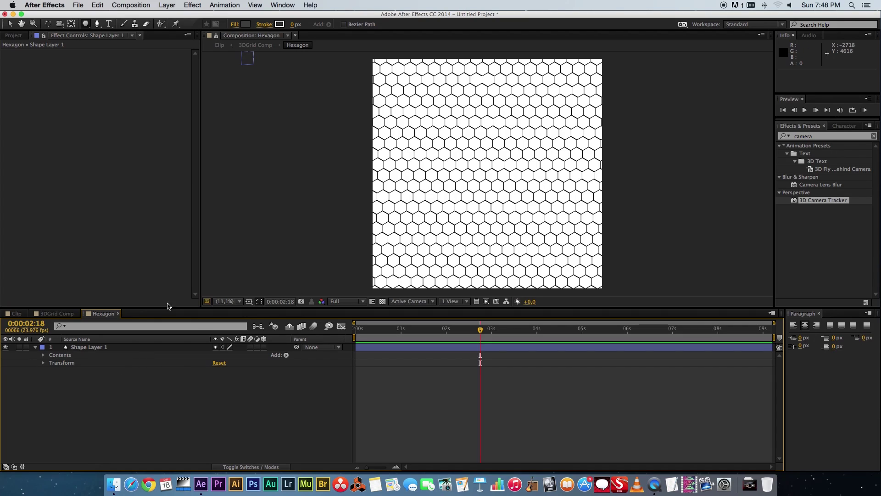
# Preview the hexagon grid on the road in the Clip composition.
pyautogui.click(18, 313)
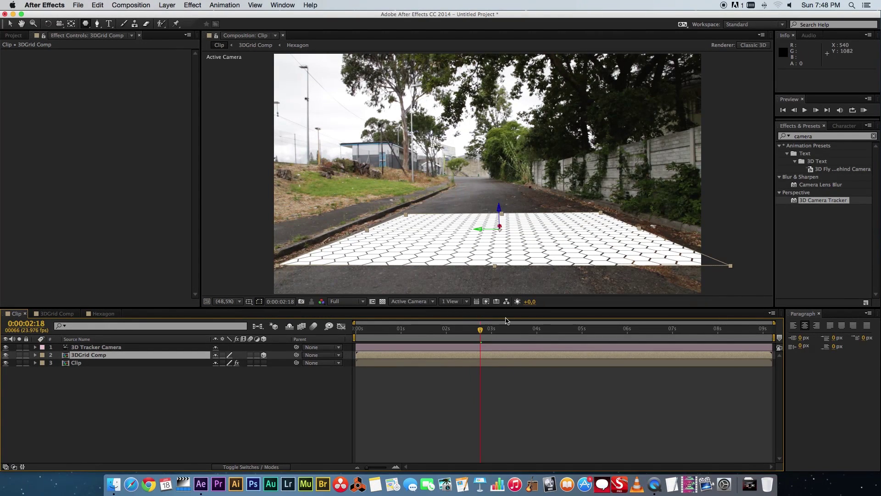
pyautogui.moveTo(480, 331)
pyautogui.mouseDown()
pyautogui.moveTo(449, 330)
pyautogui.moveTo(489, 329)
pyautogui.mouseUp()
pyautogui.press('space')
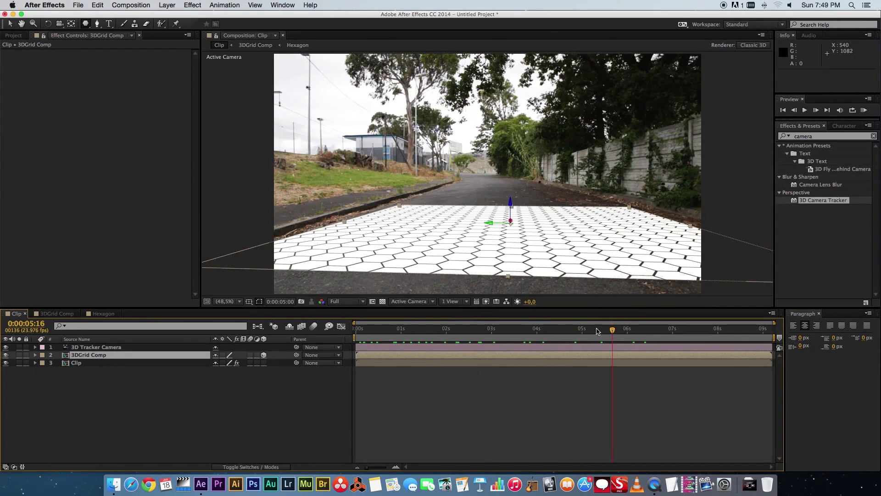
pyautogui.press('space')
pyautogui.moveTo(481, 330); pyautogui.dragTo(582, 333)
# At 0:00:03:00, add a full-size elliptical mask to the Hexagon layer in 3DGrid Comp.
pyautogui.click(494, 329)
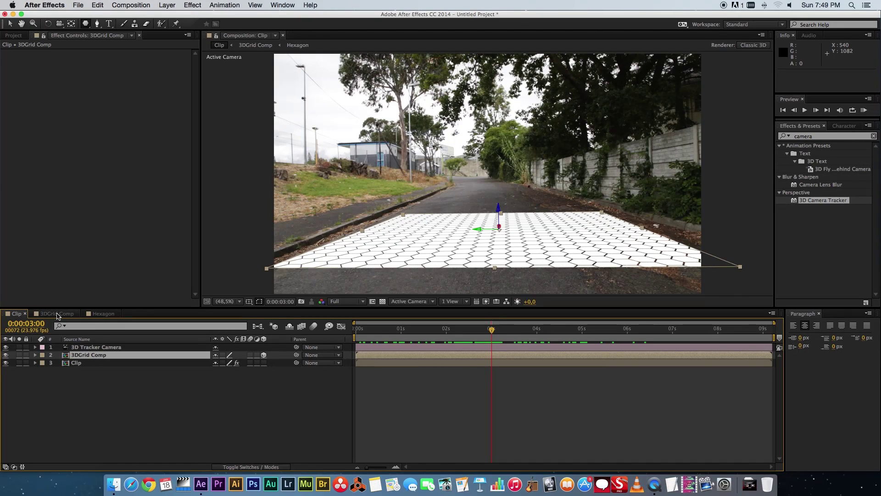
pyautogui.click(57, 314)
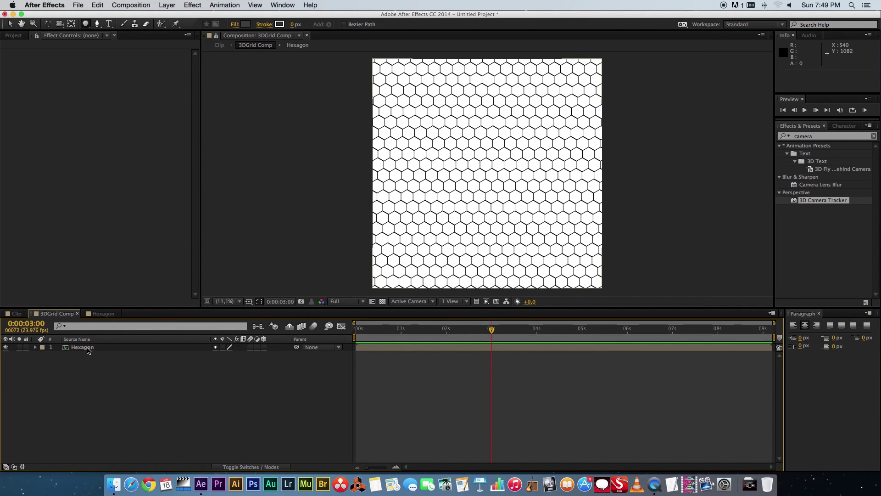
pyautogui.press('super+a')
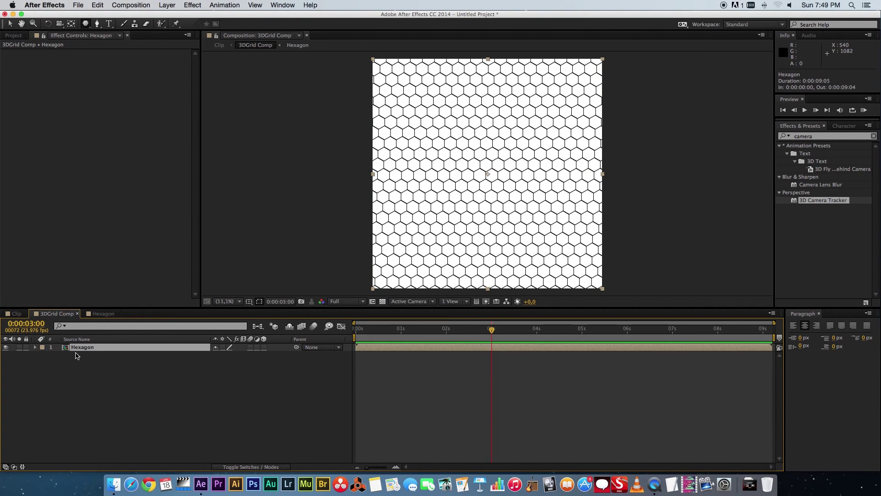
pyautogui.moveTo(84, 24); pyautogui.dragTo(134, 46)
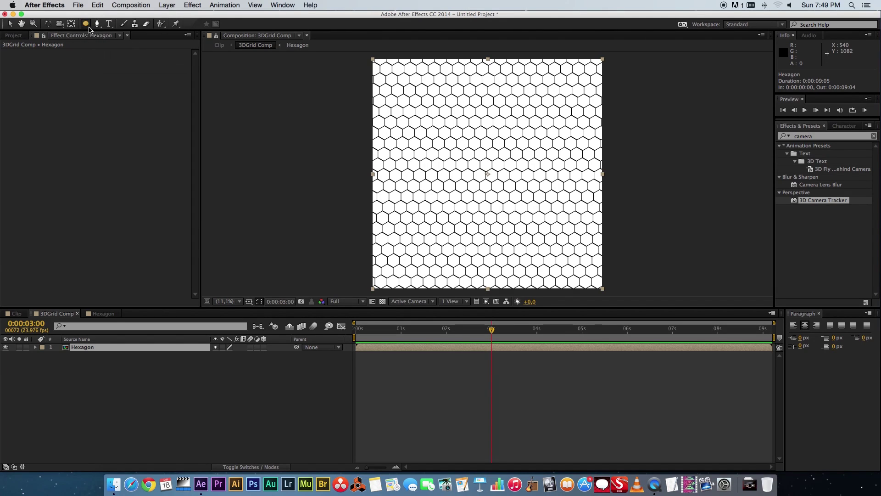
pyautogui.doubleClick(85, 25)
pyautogui.press('v')
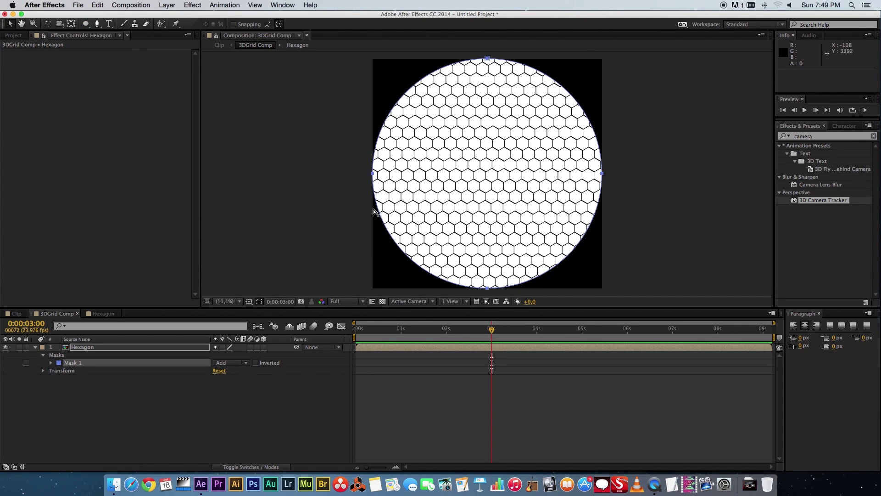
# Feather Mask 1 by 250 pixels and check the soft edge on the road in the Clip composition.
pyautogui.click(51, 363)
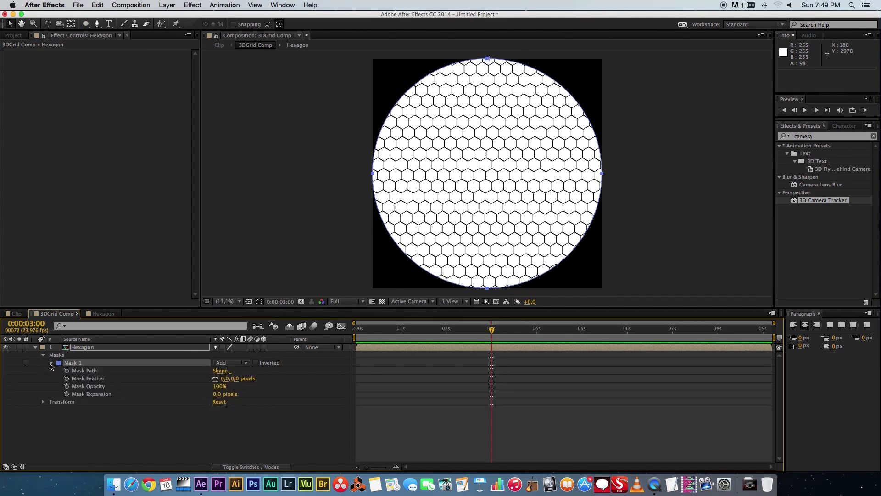
pyautogui.click(225, 378)
pyautogui.write('250')
pyautogui.press('Return')
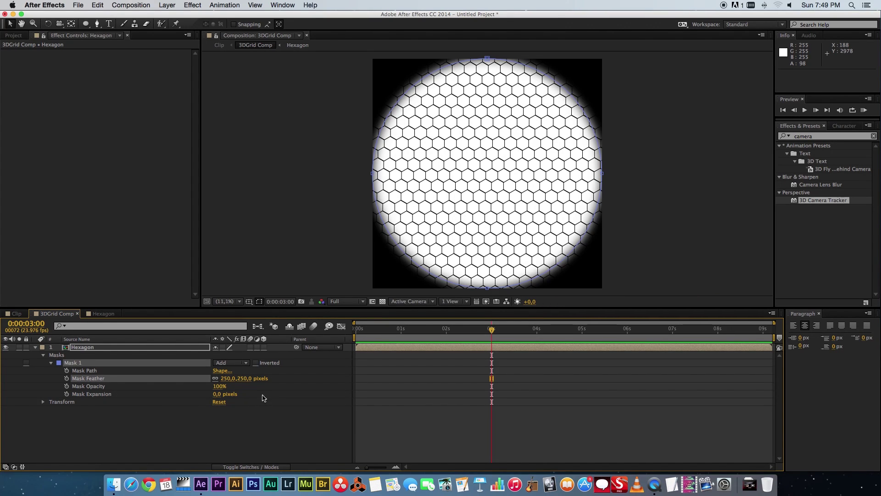
pyautogui.click(171, 433)
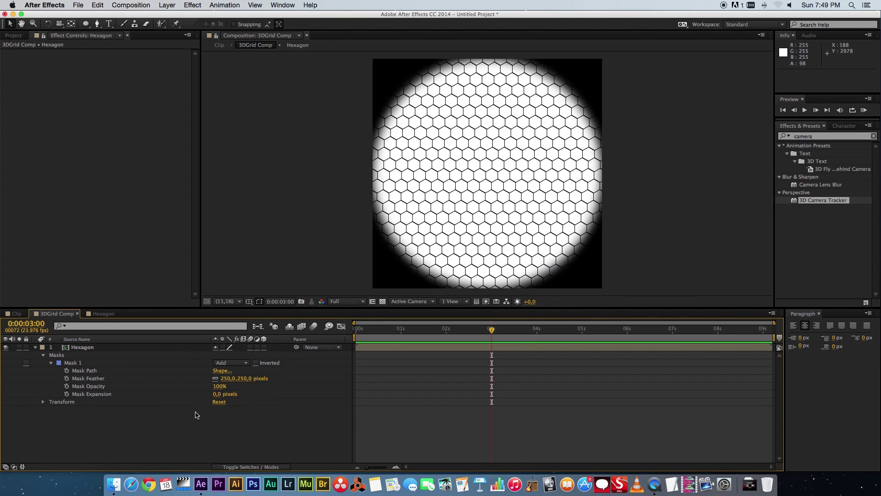
pyautogui.click(18, 313)
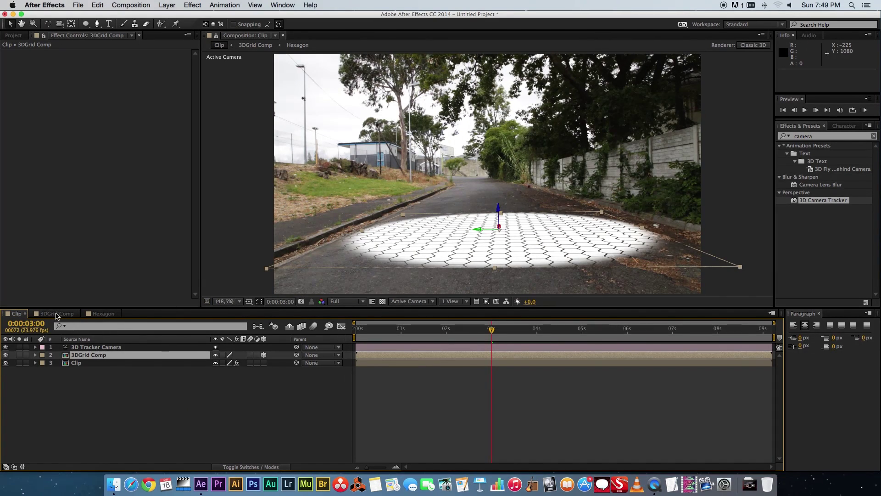
# Reduce Mask 1's expansion in 3DGrid Comp to -191 pixels and set the preview resolution to Third.
pyautogui.click(56, 313)
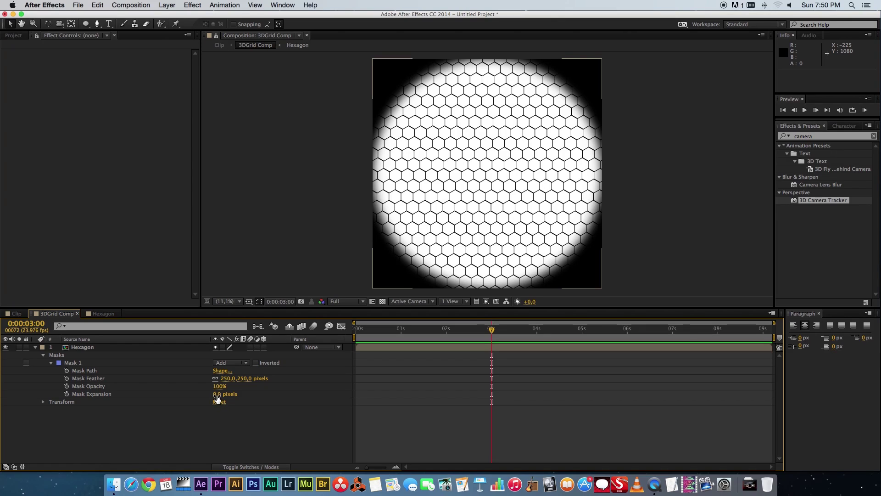
pyautogui.moveTo(217, 395); pyautogui.dragTo(87, 395)
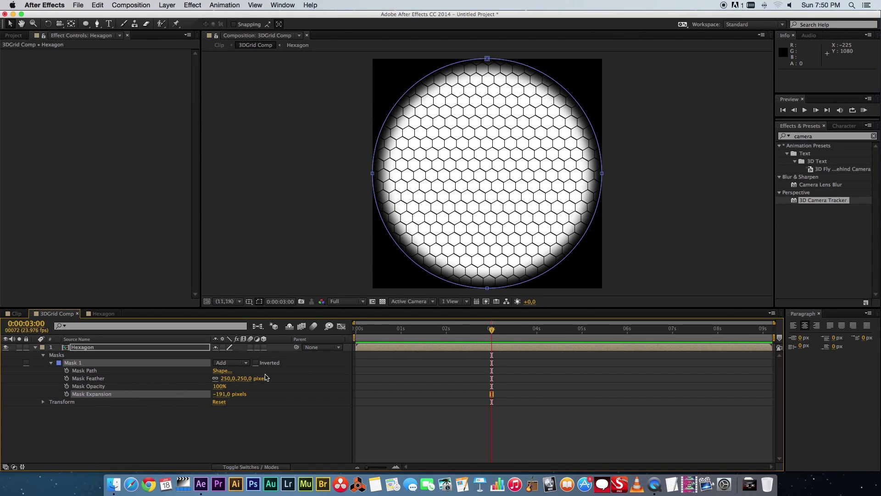
pyautogui.click(339, 301)
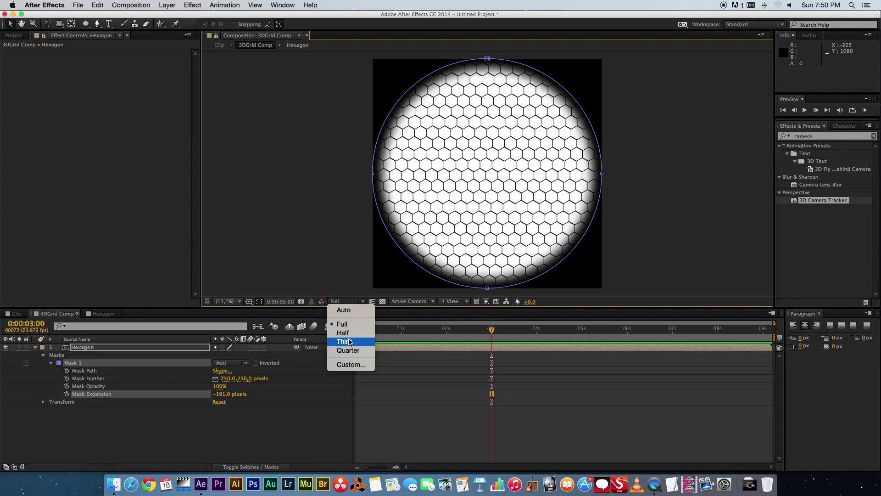
pyautogui.click(349, 342)
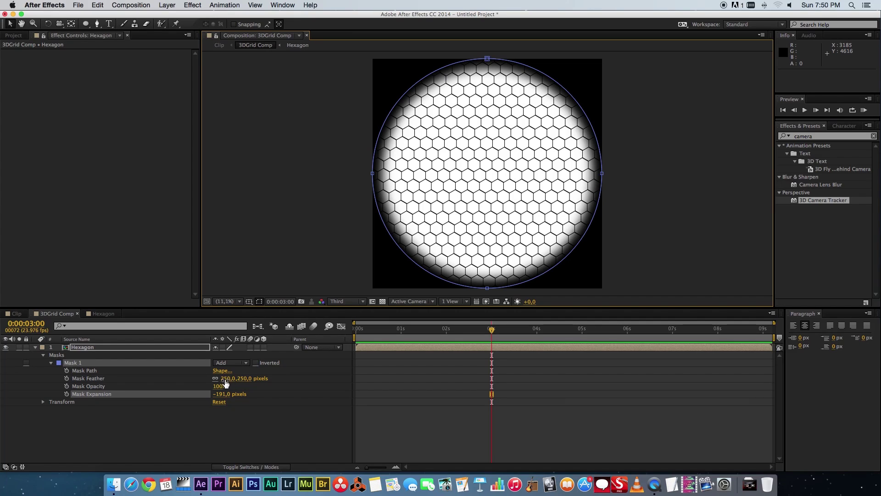
# Lower Mask 1's expansion in stages through -1000, -1700 and -2000 to -2400 pixels, hiding the whole hexagon grid.
pyautogui.moveTo(225, 394); pyautogui.dragTo(183, 395)
pyautogui.click(219, 394)
pyautogui.write('-1000')
pyautogui.press('Return')
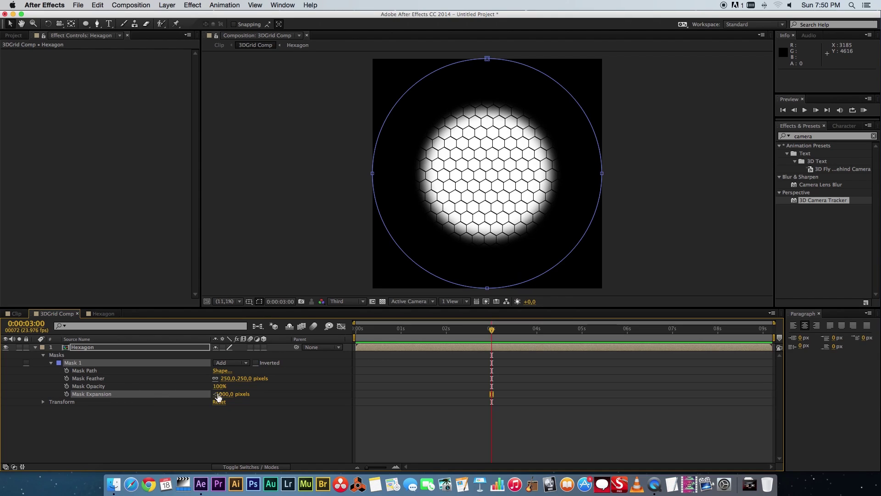
pyautogui.click(223, 393)
pyautogui.press('Return')
pyautogui.click(220, 394)
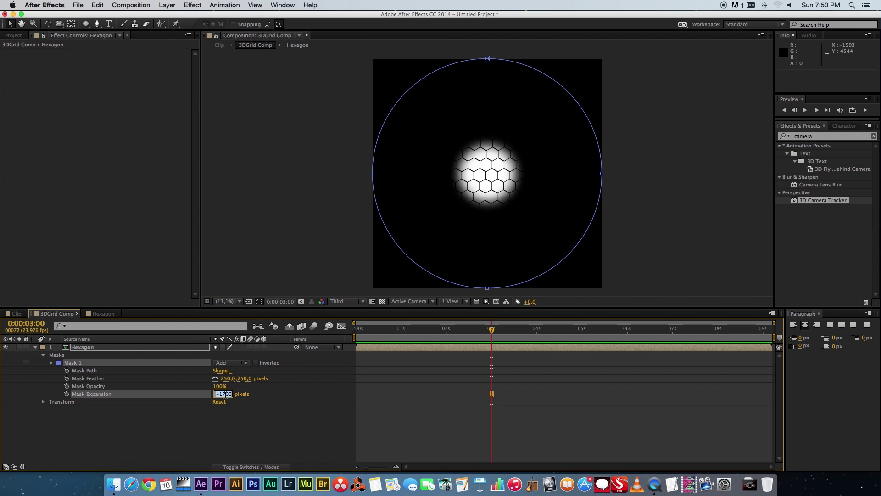
pyautogui.write('-2000')
pyautogui.press('Return')
pyautogui.click(219, 394)
pyautogui.write('-')
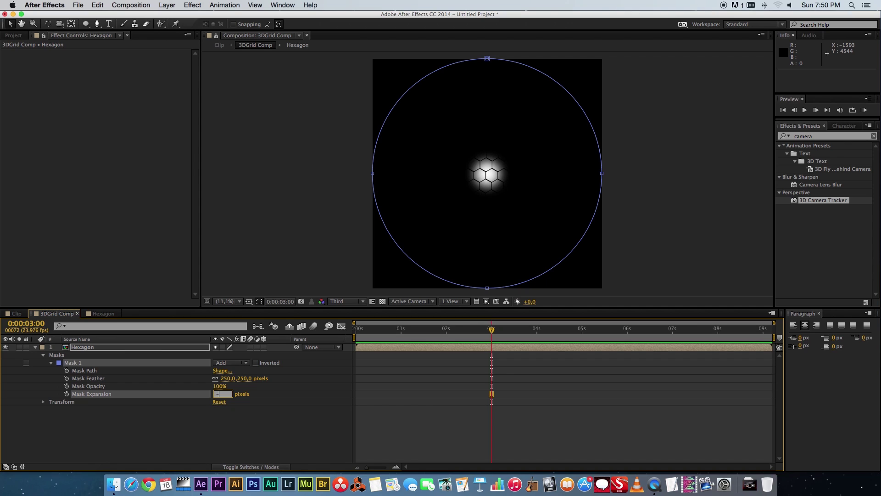
pyautogui.press('Return')
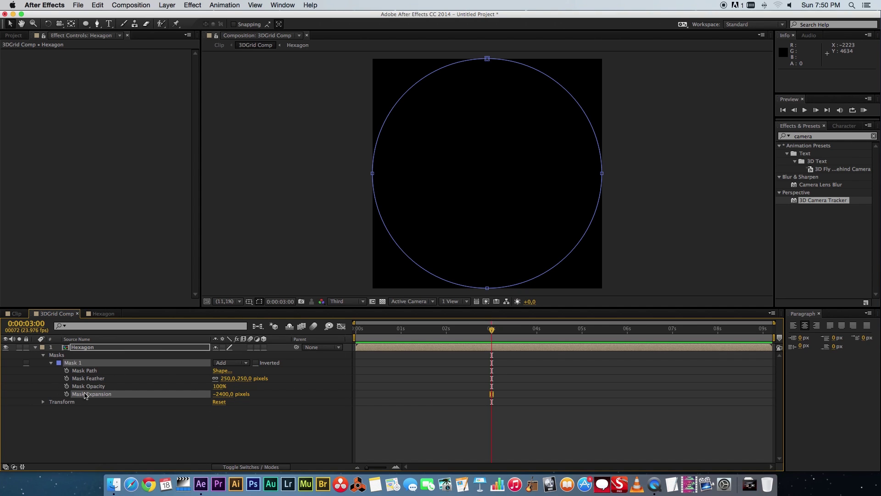
# Keyframe Mask 1's expansion at 0:00:03:00, and set it to 1000 pixels at 0:00:05:00 to reveal the grid.
pyautogui.click(66, 393)
pyautogui.click(582, 329)
pyautogui.moveTo(221, 396); pyautogui.dragTo(386, 382)
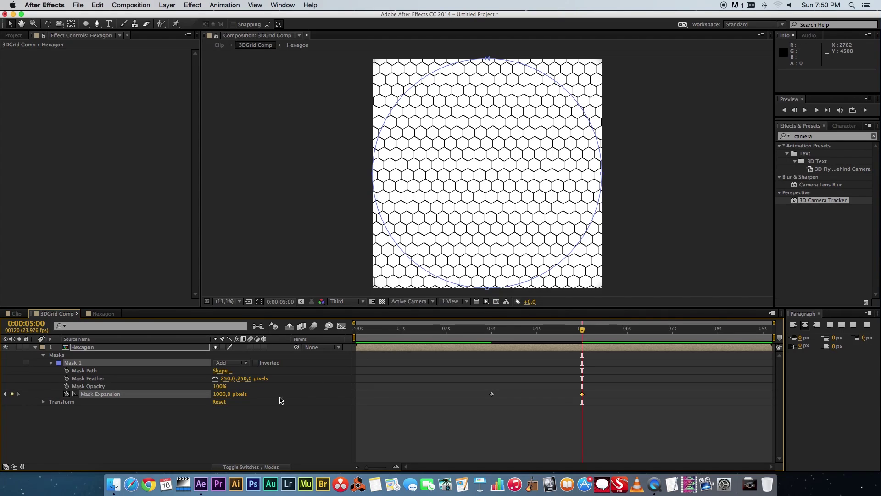
# Set the Clip composition's preview resolution to Third.
pyautogui.click(17, 314)
pyautogui.click(346, 301)
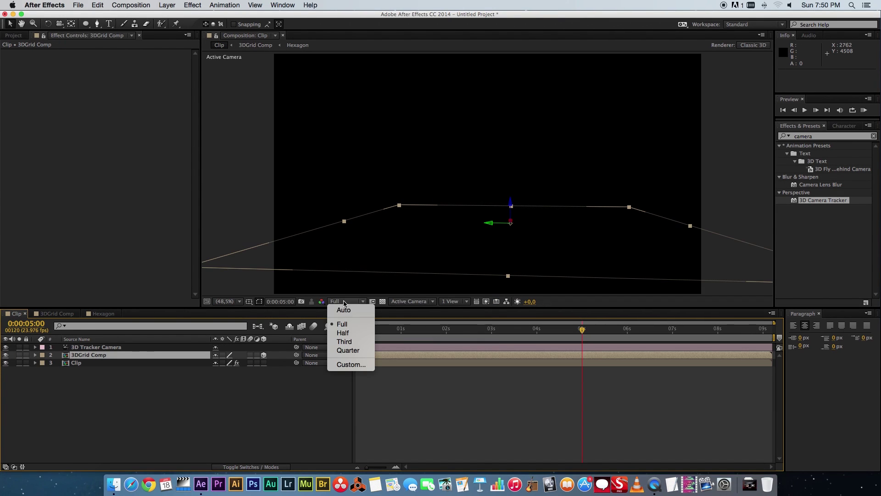
pyautogui.click(348, 343)
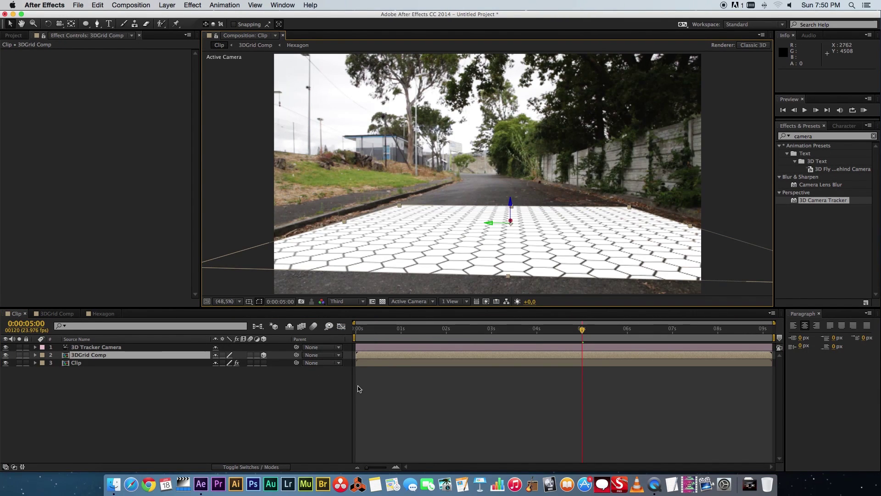
# Preview the grid's expanding reveal on the road, starting from 0:00:02:22.
pyautogui.click(488, 329)
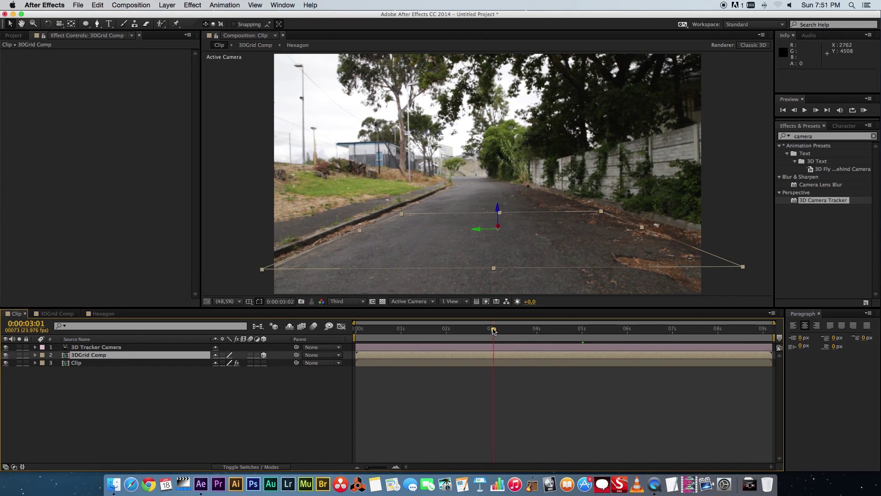
pyautogui.press('space')
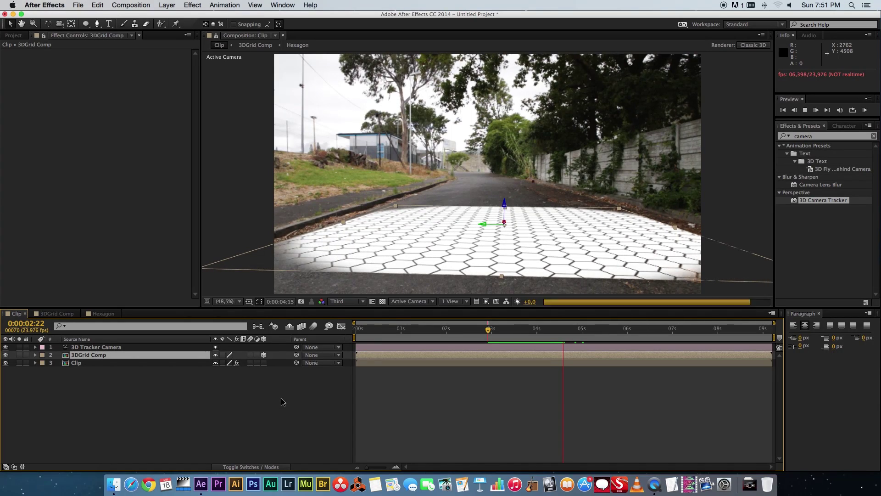
pyautogui.press('space')
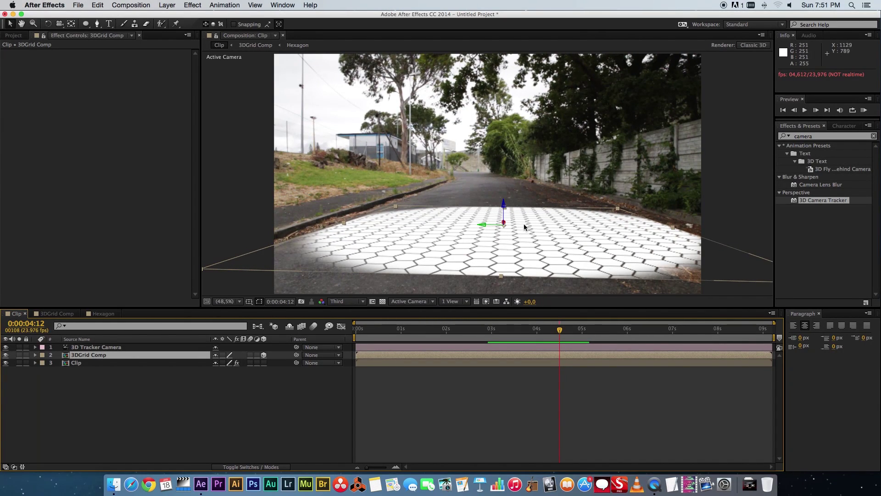
pyautogui.moveTo(563, 330); pyautogui.dragTo(516, 340)
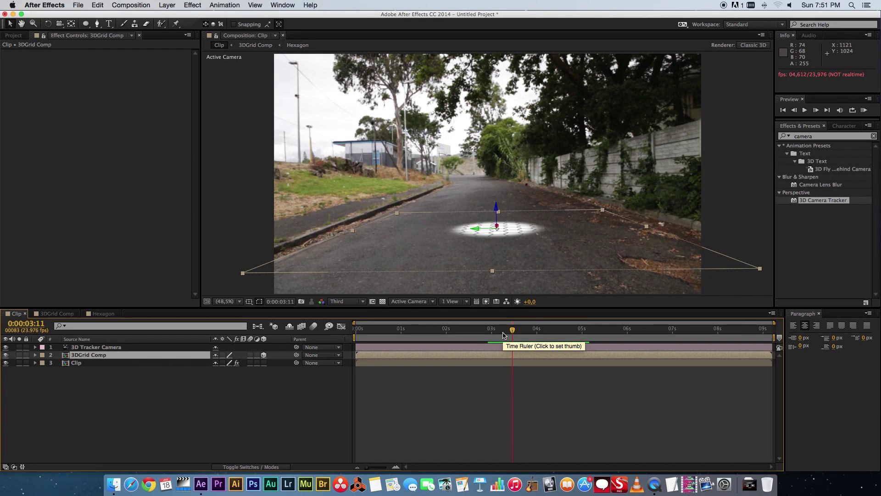
# At 0:00:04:00 in 3DGrid Comp, add a second full-size elliptical mask to the Hexagon layer and open its properties.
pyautogui.click(56, 313)
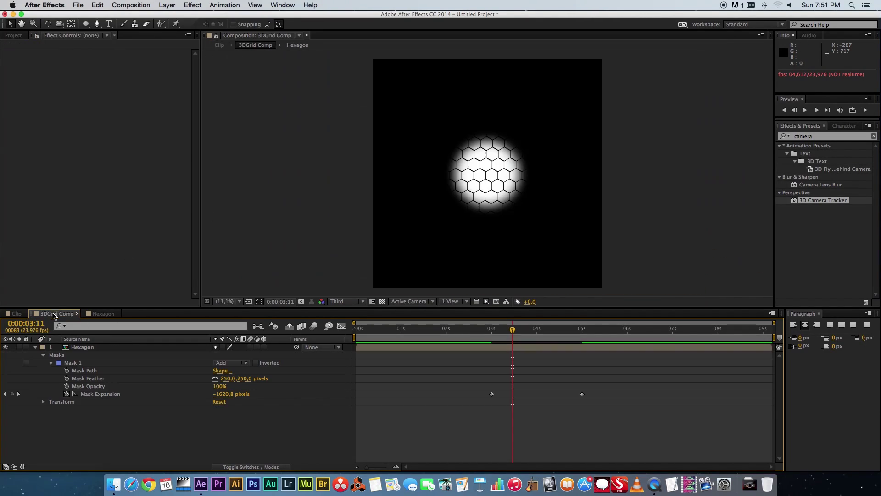
pyautogui.click(51, 362)
pyautogui.click(534, 334)
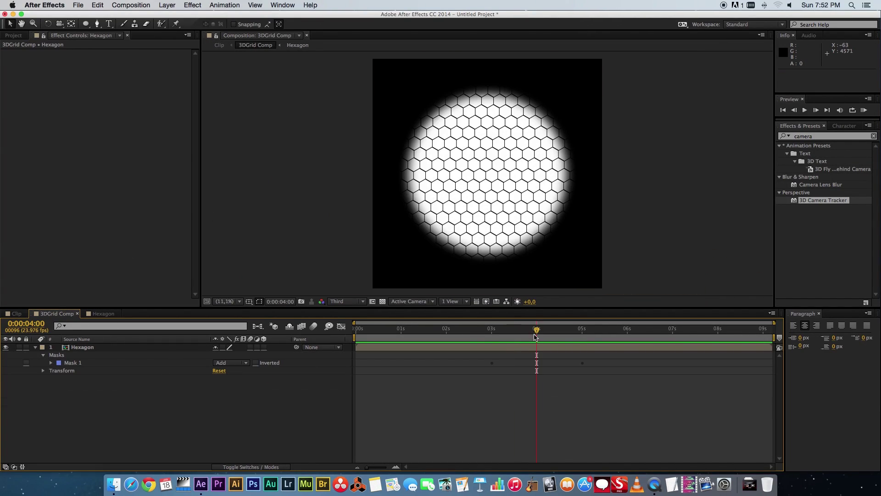
pyautogui.click(82, 347)
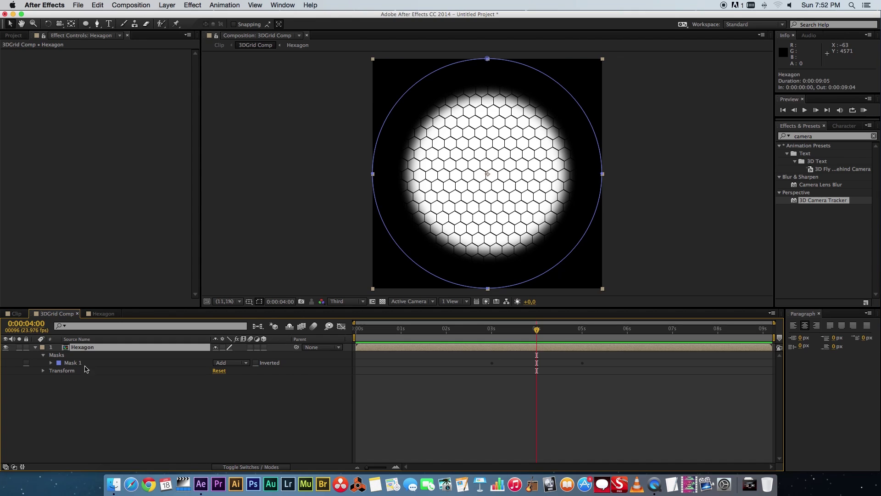
pyautogui.doubleClick(87, 25)
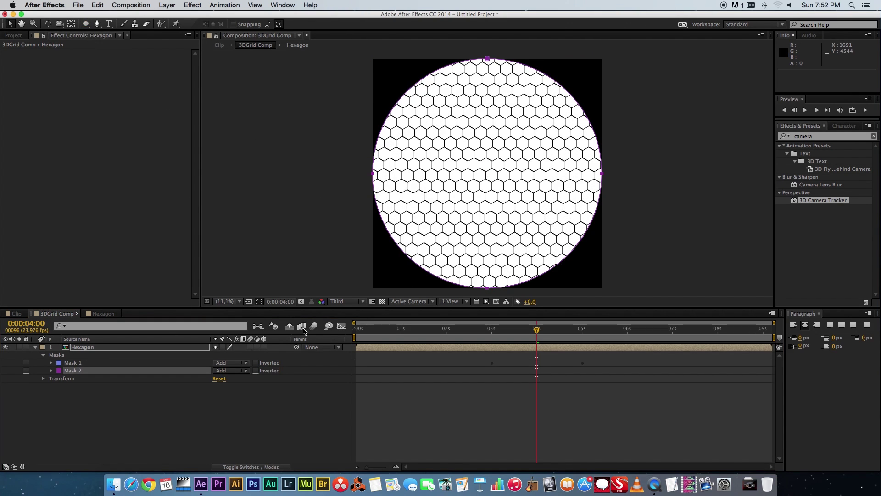
pyautogui.click(50, 370)
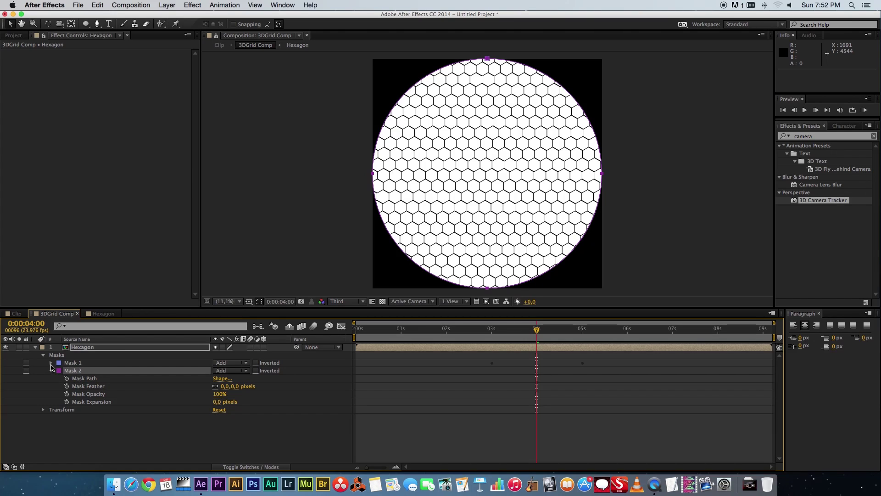
# Copy Mask 1's two expansion keyframes and paste them onto Mask 2, starting at 0:00:04:00.
pyautogui.click(51, 363)
pyautogui.moveTo(178, 309); pyautogui.dragTo(178, 268)
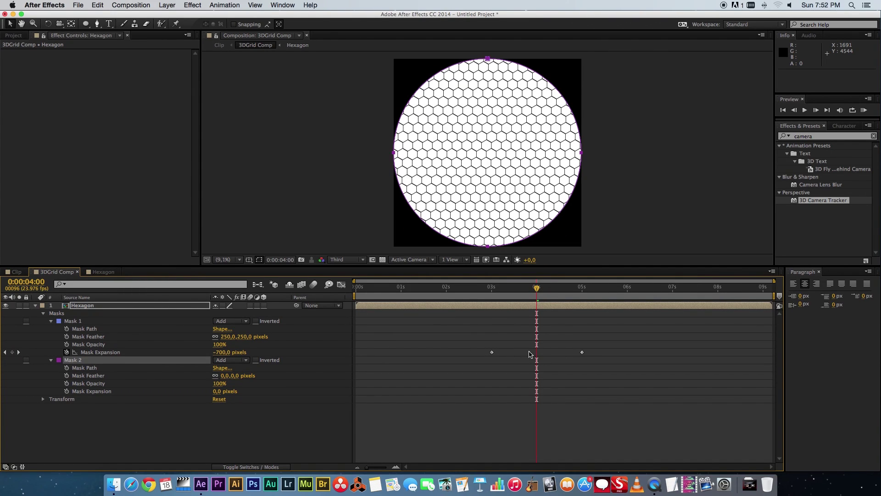
pyautogui.moveTo(592, 351); pyautogui.dragTo(490, 361)
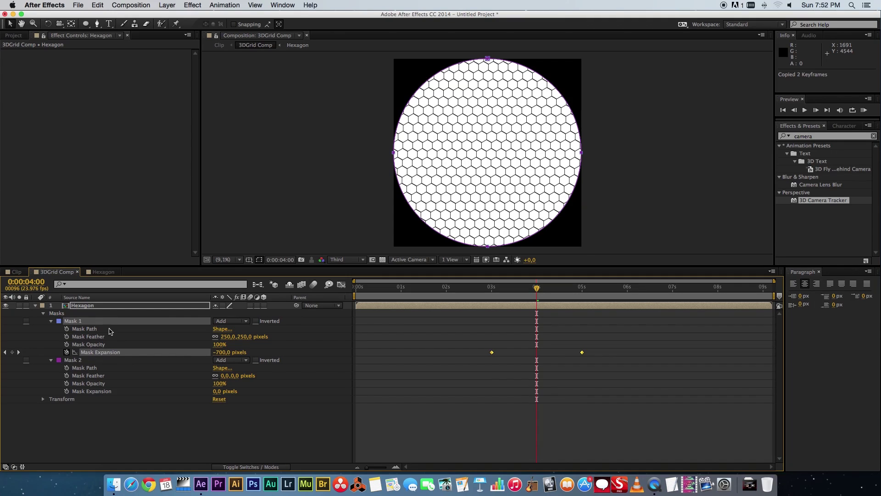
pyautogui.click(77, 360)
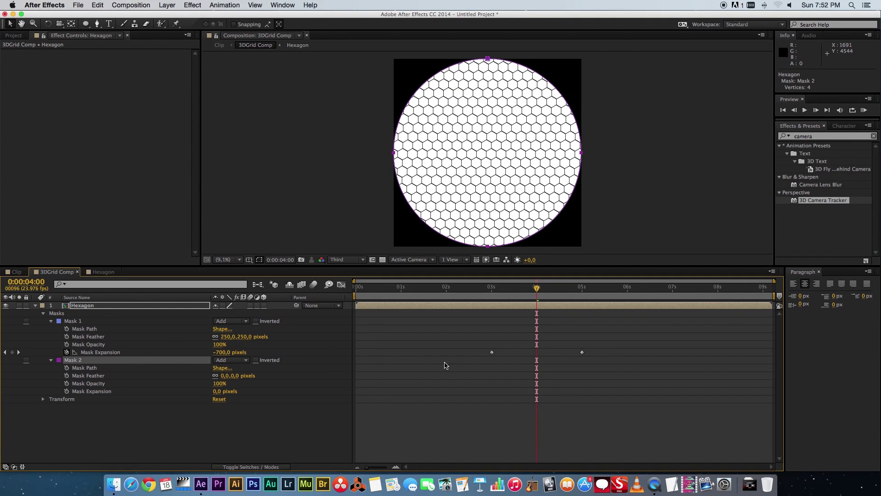
pyautogui.press('super+v')
pyautogui.moveTo(647, 381); pyautogui.dragTo(538, 393)
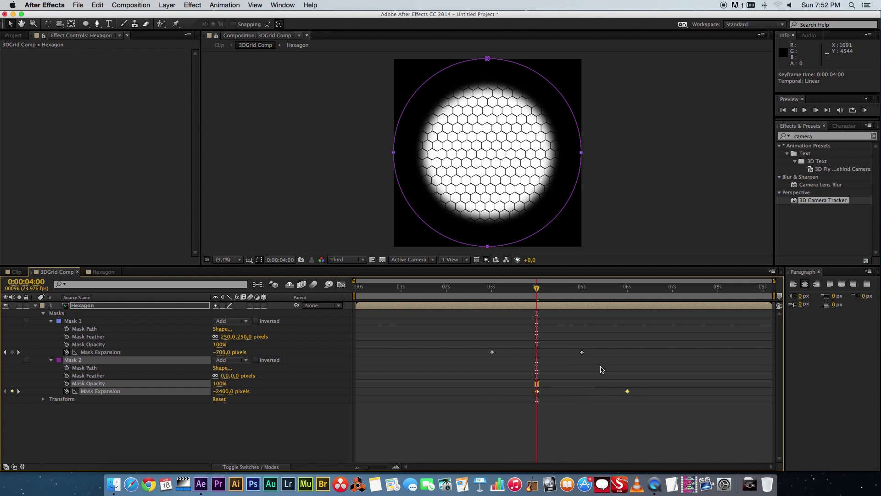
pyautogui.click(161, 419)
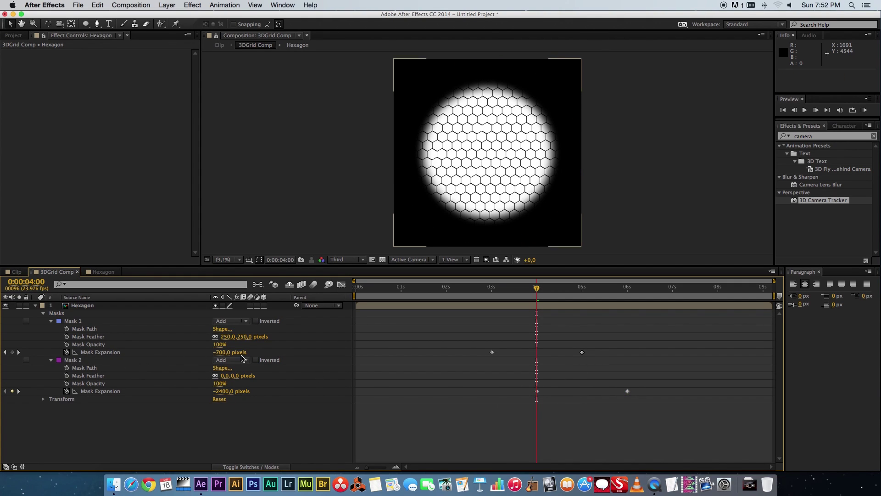
# Set Mask 2's mode to Subtract and scrub through the hole opening in the grid.
pyautogui.click(179, 364)
pyautogui.click(230, 360)
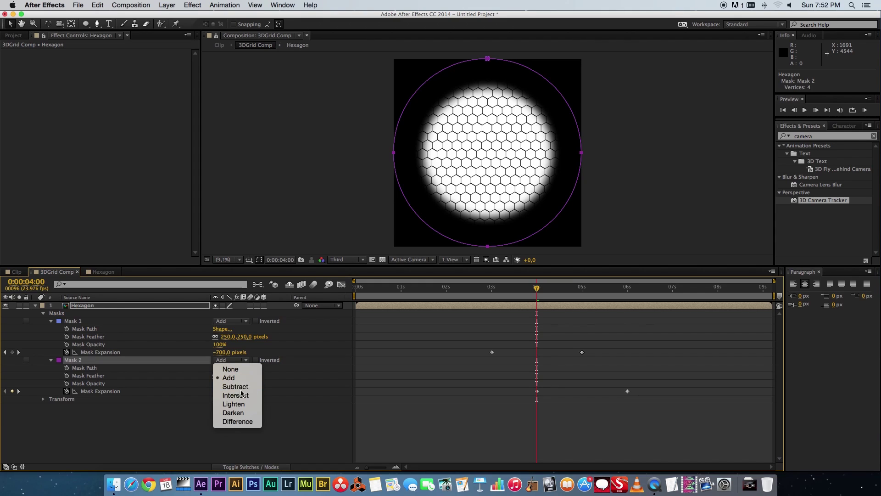
pyautogui.click(225, 384)
pyautogui.moveTo(483, 299); pyautogui.dragTo(563, 303)
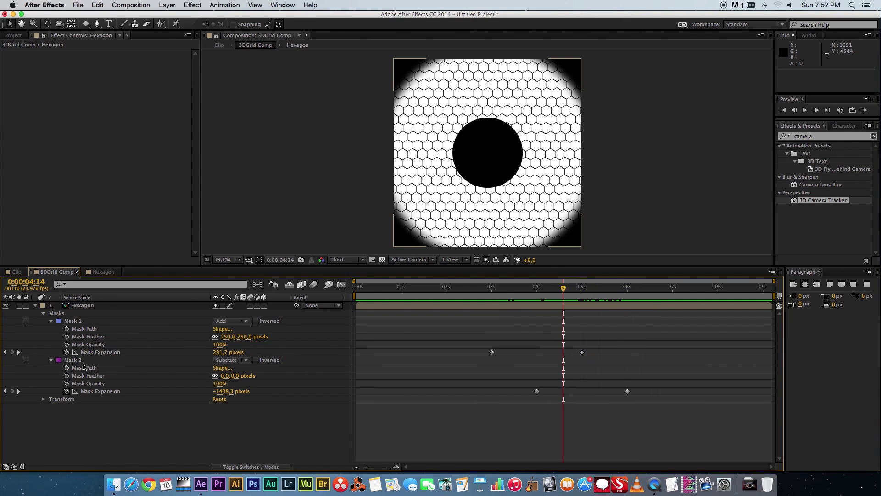
# Set Mask 2's feather to 250 pixels and preview the softened hole.
pyautogui.click(114, 361)
pyautogui.write('250')
pyautogui.press('Return')
pyautogui.press('space')
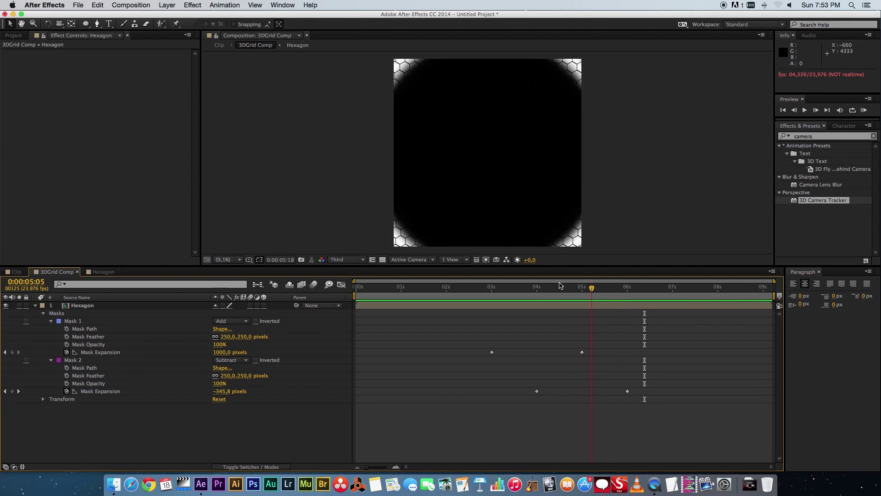
# Preview the grid's ring animation on the road in the Clip composition from 0:00:03:00 and inspect its outer edges.
pyautogui.click(18, 272)
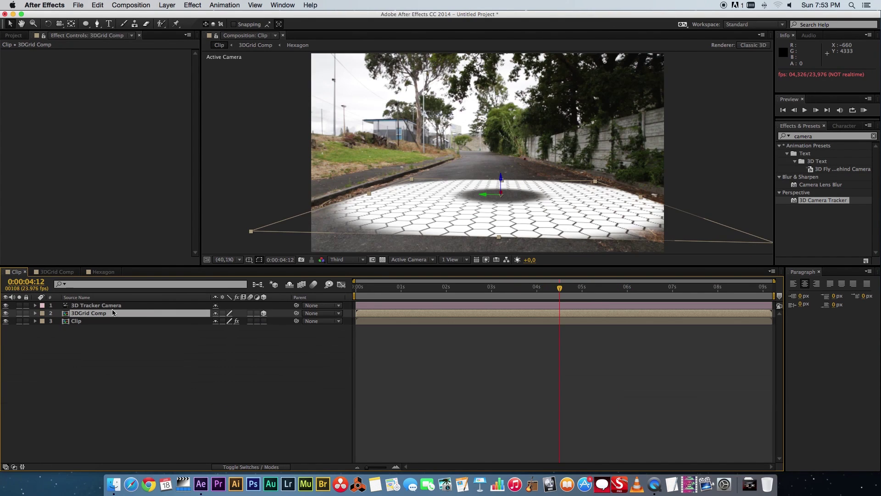
pyautogui.moveTo(582, 292); pyautogui.dragTo(491, 289)
pyautogui.click(272, 366)
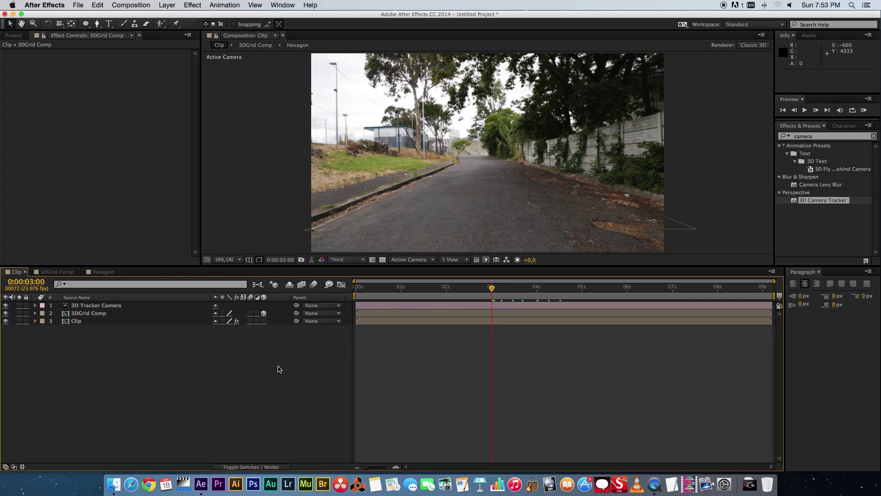
pyautogui.press('space')
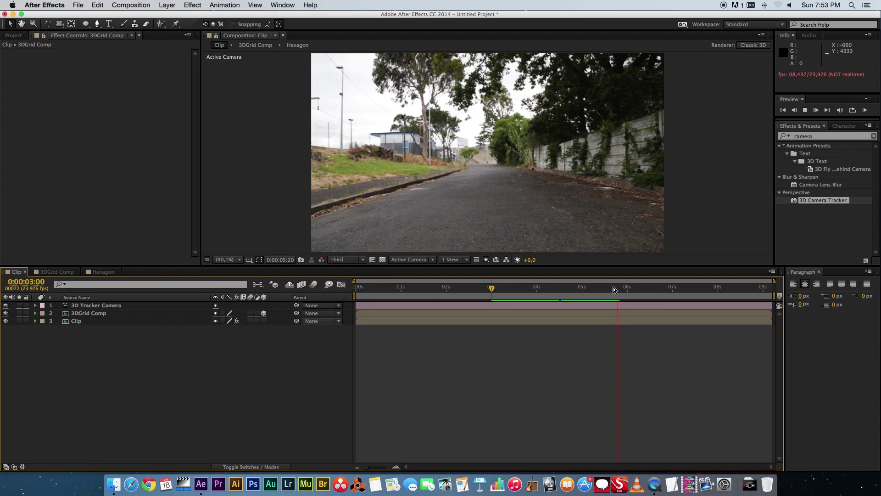
pyautogui.click(573, 288)
pyautogui.moveTo(573, 288)
pyautogui.mouseDown()
pyautogui.moveTo(545, 288)
pyautogui.moveTo(572, 288)
pyautogui.mouseUp()
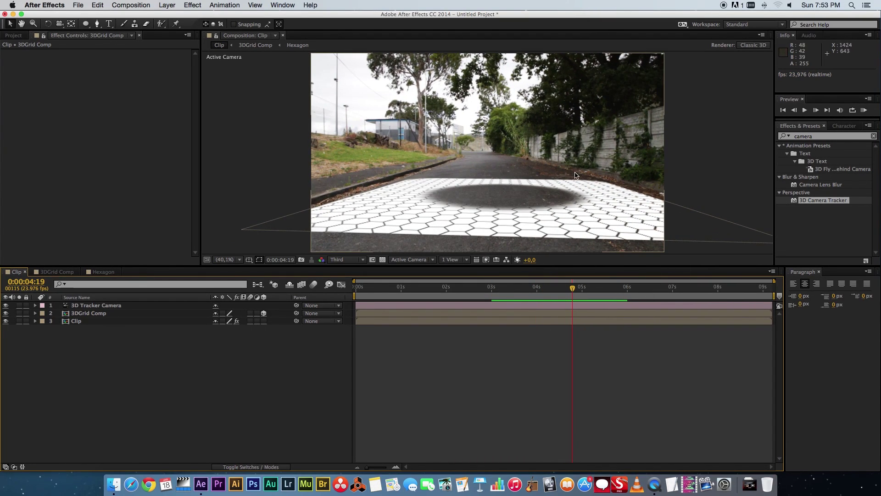
pyautogui.moveTo(573, 289)
pyautogui.mouseDown()
pyautogui.moveTo(565, 289)
pyautogui.moveTo(574, 289)
pyautogui.mouseUp()
# Add a third full-size elliptical mask to the Hexagon layer in 3DGrid Comp and set its expansion to 36 pixels.
pyautogui.click(55, 271)
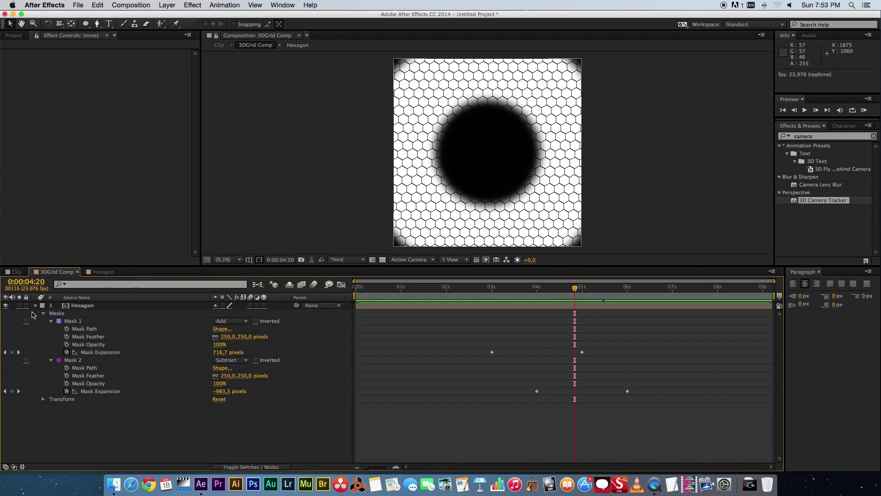
pyautogui.click(80, 306)
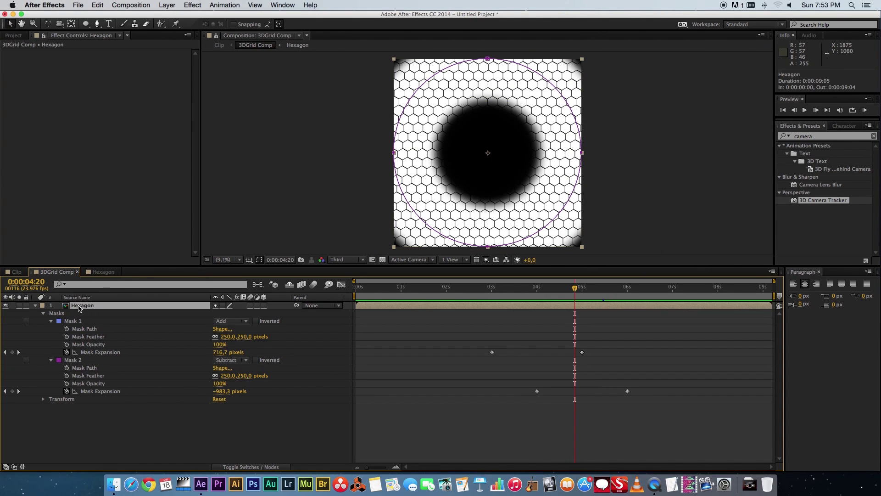
pyautogui.doubleClick(86, 24)
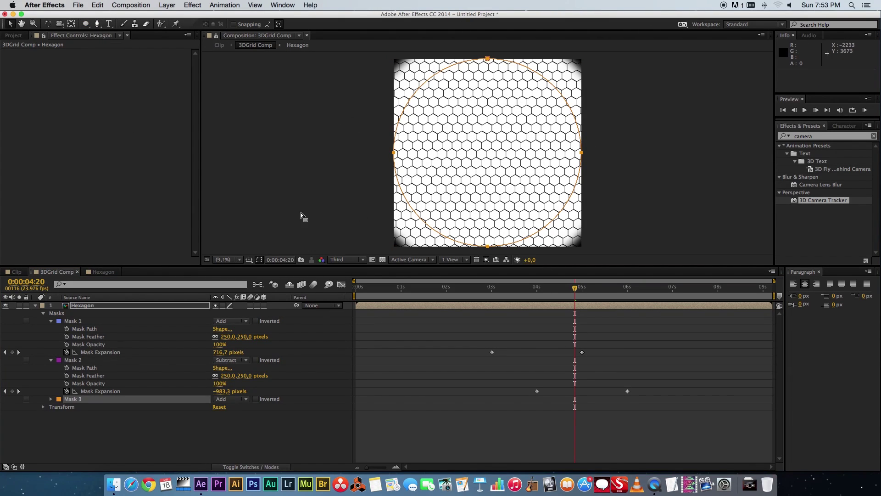
pyautogui.click(51, 398)
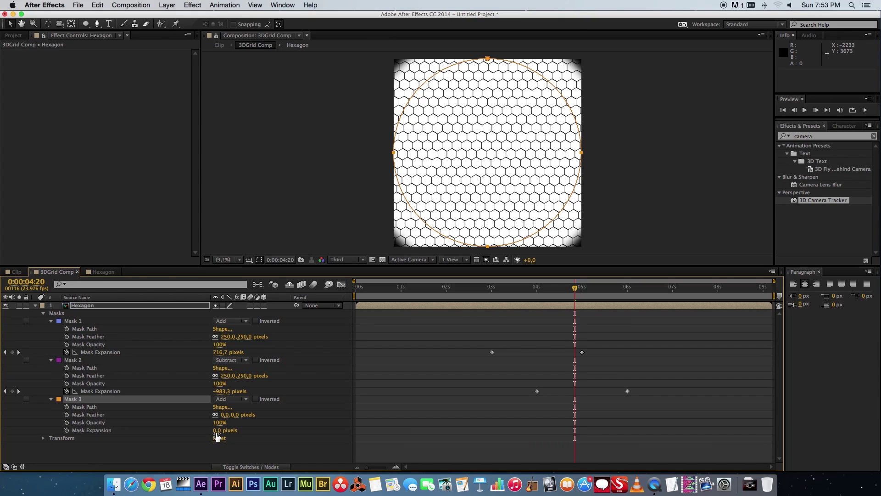
pyautogui.moveTo(216, 431); pyautogui.dragTo(218, 430)
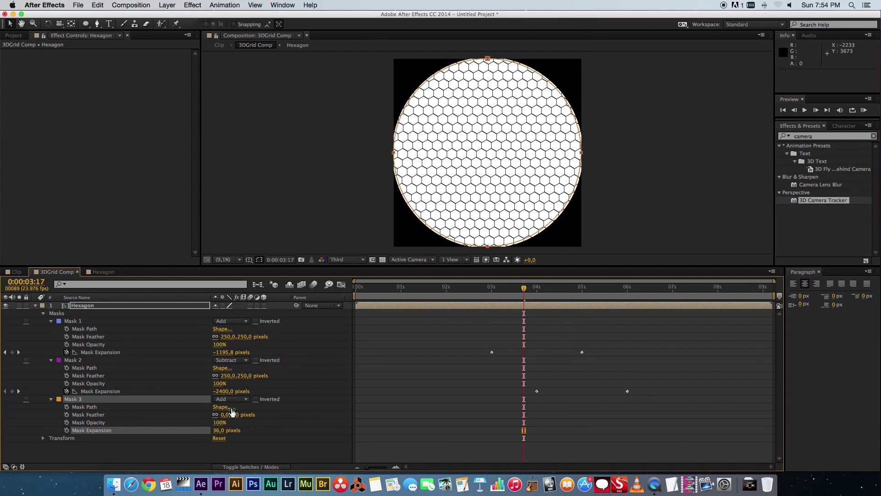
# Set Mask 3's mode to Intersect and its feather to 250 pixels, previewing the rounded grid.
pyautogui.click(252, 402)
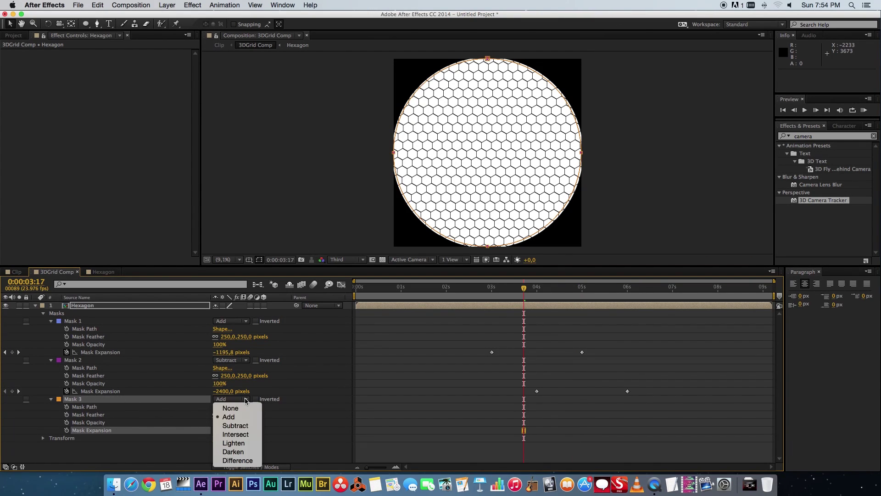
pyautogui.click(254, 435)
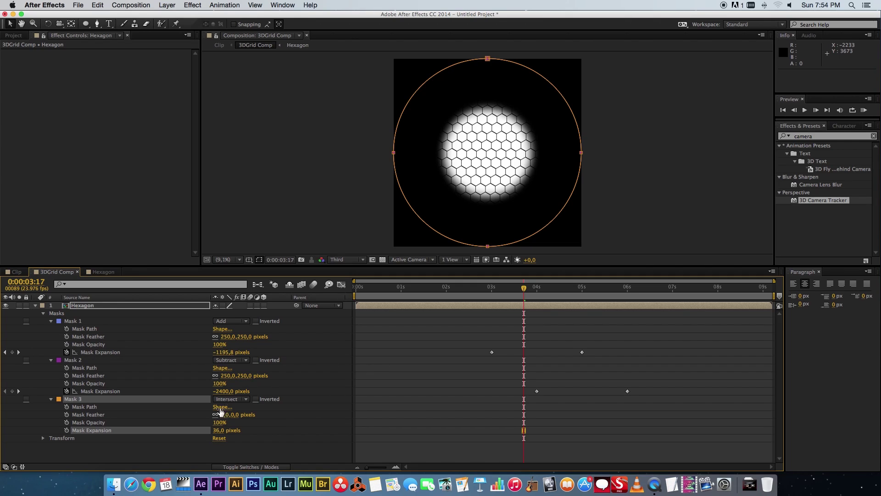
pyautogui.moveTo(225, 418); pyautogui.dragTo(231, 414)
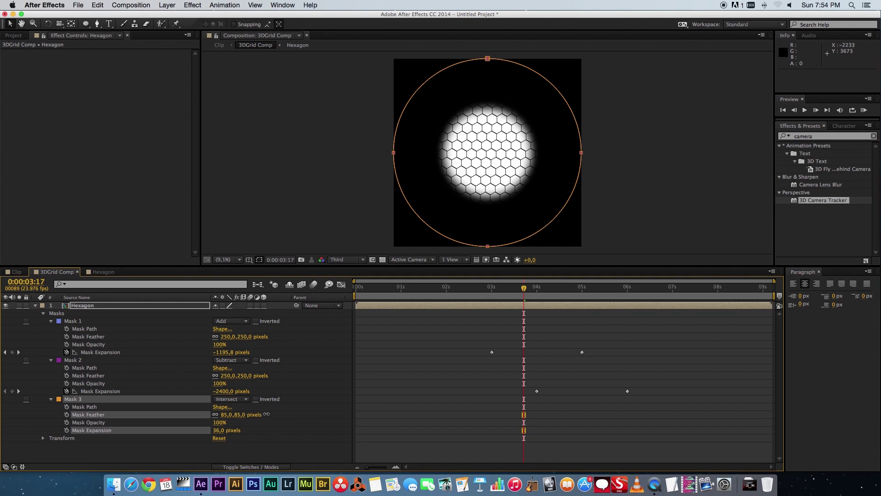
pyautogui.click(228, 415)
pyautogui.write('250')
pyautogui.press('Return')
pyautogui.moveTo(512, 289); pyautogui.dragTo(580, 287)
pyautogui.press('space')
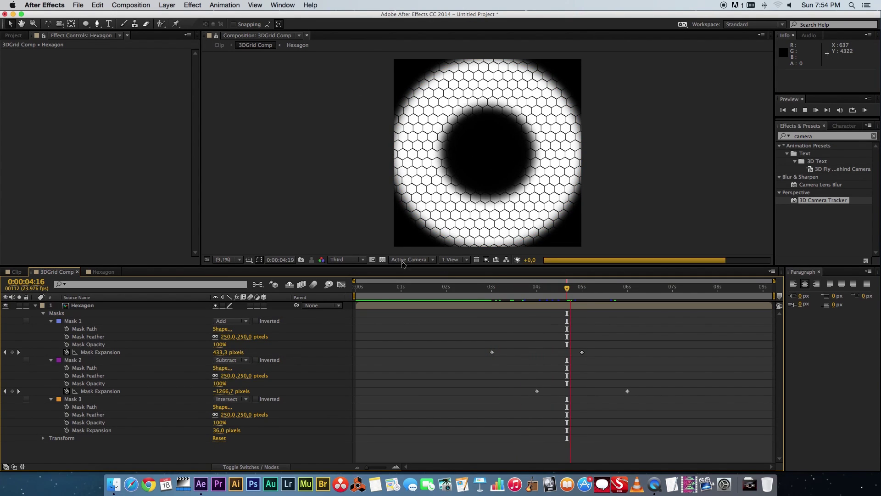
# Set the Clip composition's preview resolution to Quarter and preview the ring on the road from 0:00:02:16.
pyautogui.click(16, 271)
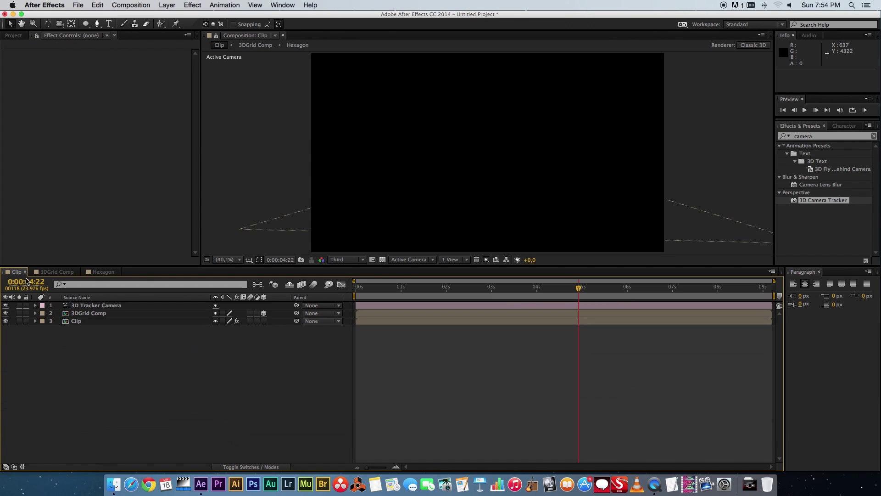
pyautogui.press('space')
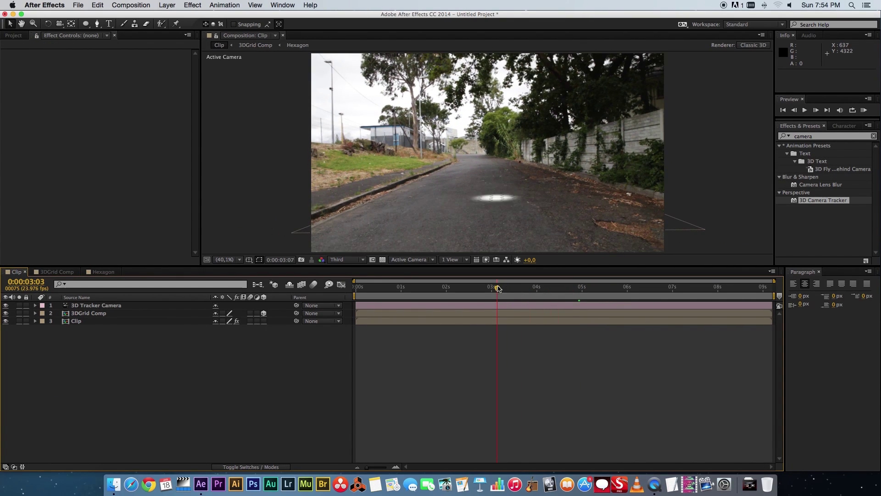
pyautogui.click(348, 259)
pyautogui.click(348, 308)
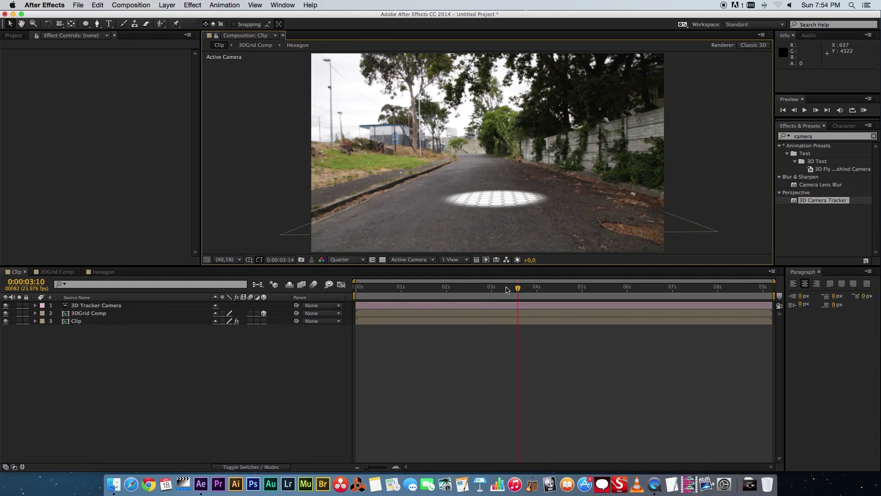
pyautogui.press('space')
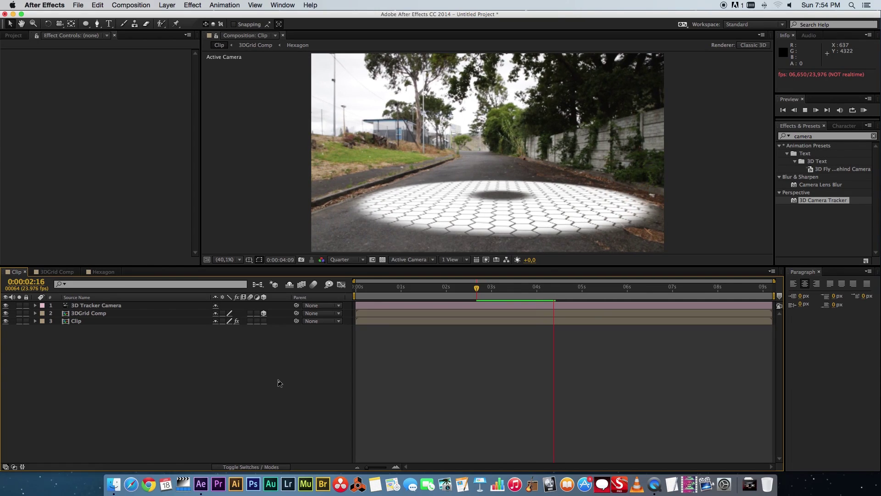
pyautogui.press('space')
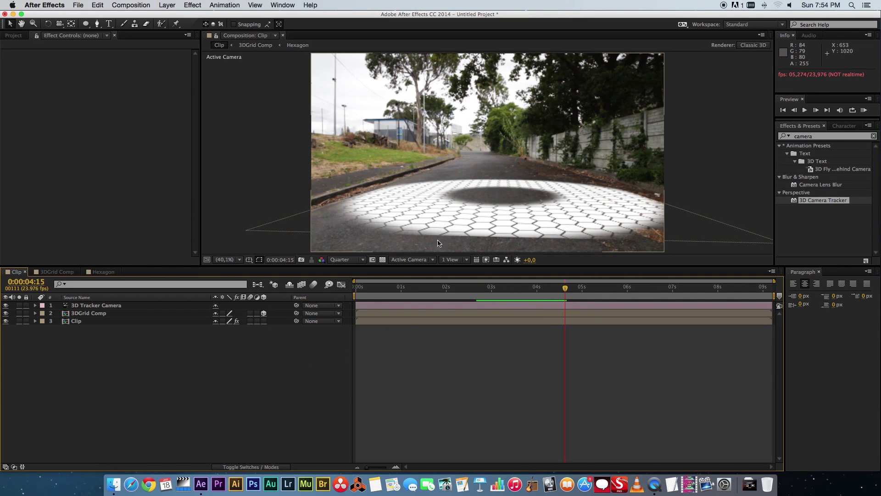
pyautogui.press('space')
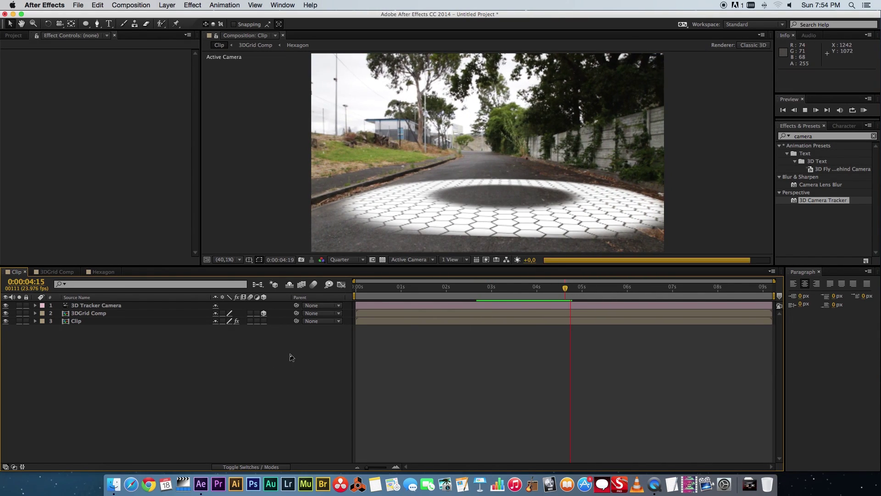
pyautogui.press('space')
# Reduce Mask 3's expansion to -189 pixels in 3DGrid Comp.
pyautogui.click(57, 271)
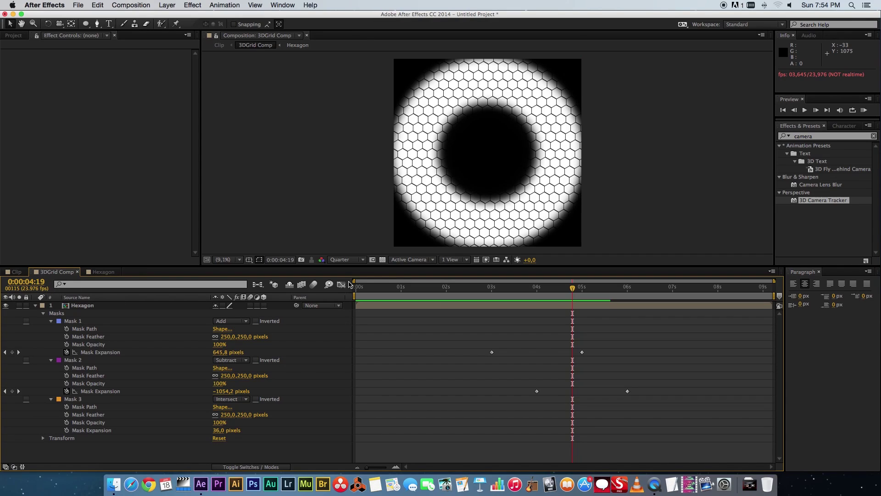
pyautogui.moveTo(573, 289); pyautogui.dragTo(566, 289)
pyautogui.moveTo(228, 430); pyautogui.dragTo(170, 441)
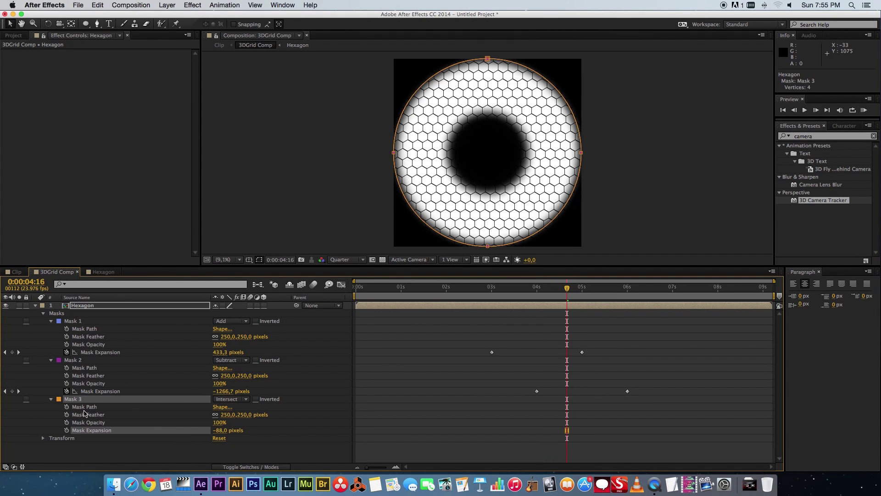
pyautogui.moveTo(226, 430); pyautogui.dragTo(179, 434)
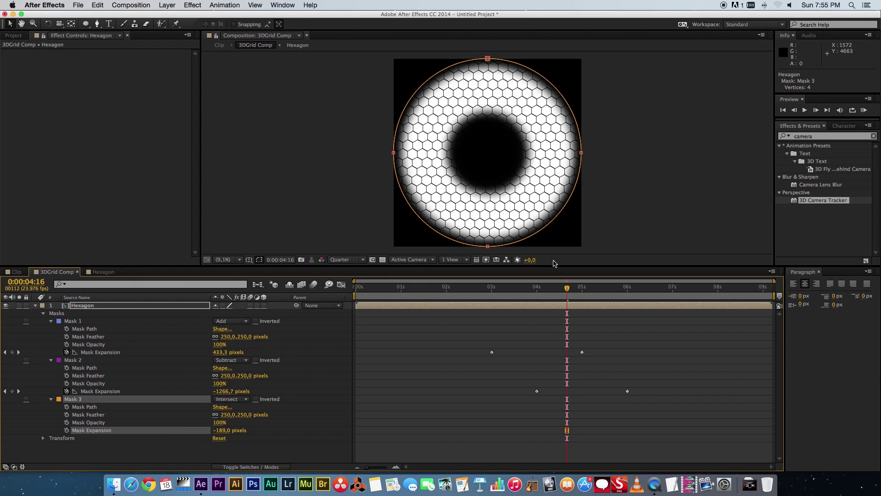
# Preview the smaller circular grid on the road in the Clip composition from 0:00:03:06.
pyautogui.click(16, 272)
pyautogui.click(505, 286)
pyautogui.press('space')
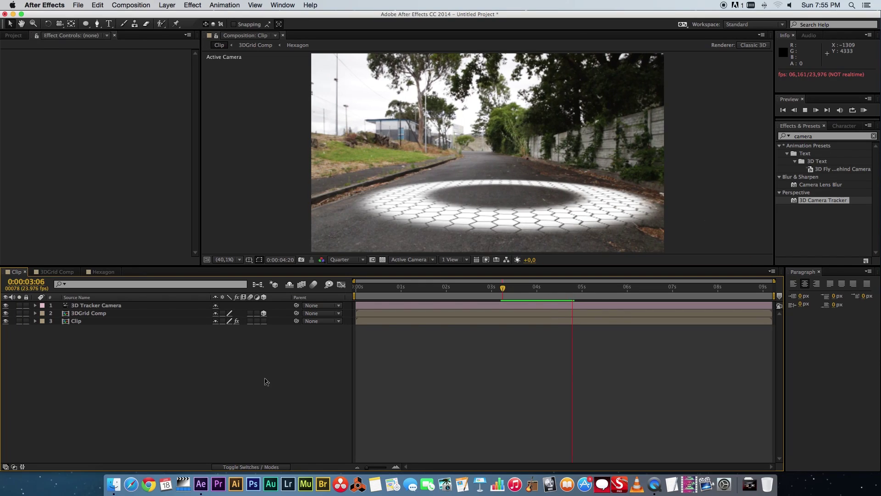
pyautogui.click(157, 336)
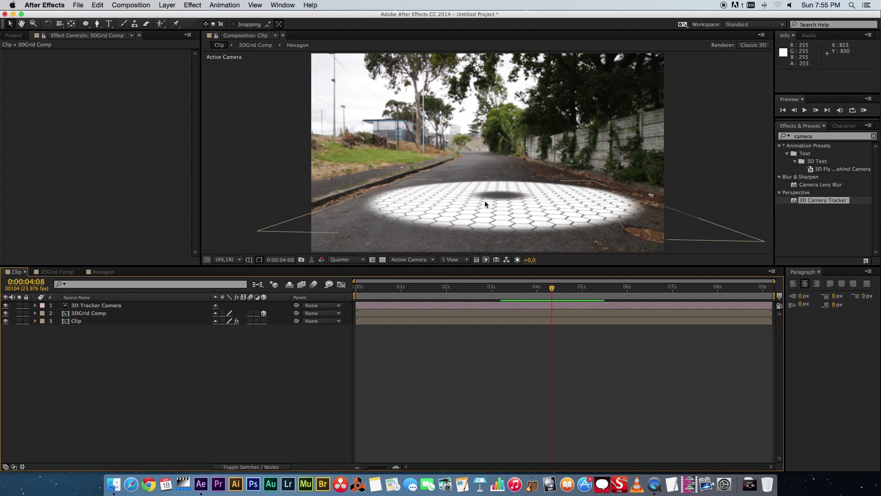
# Set the 3DGrid Comp layer's opacity to 70% in the Clip composition.
pyautogui.click(94, 314)
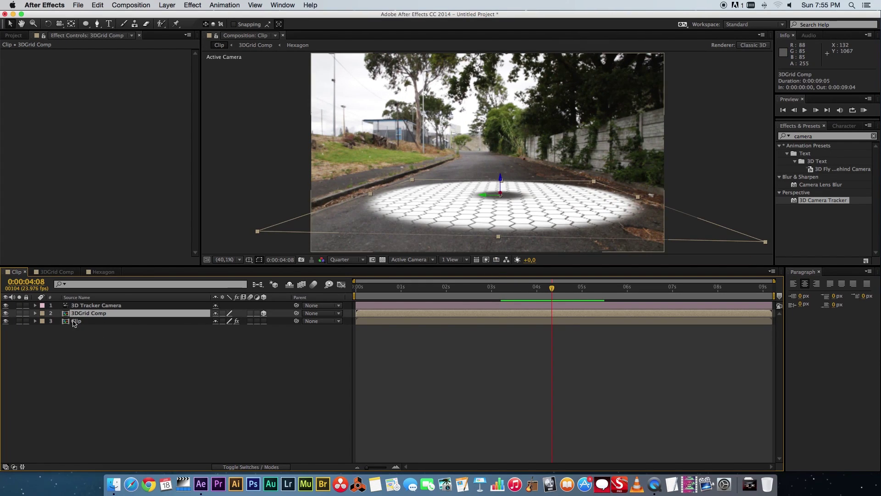
pyautogui.press('t')
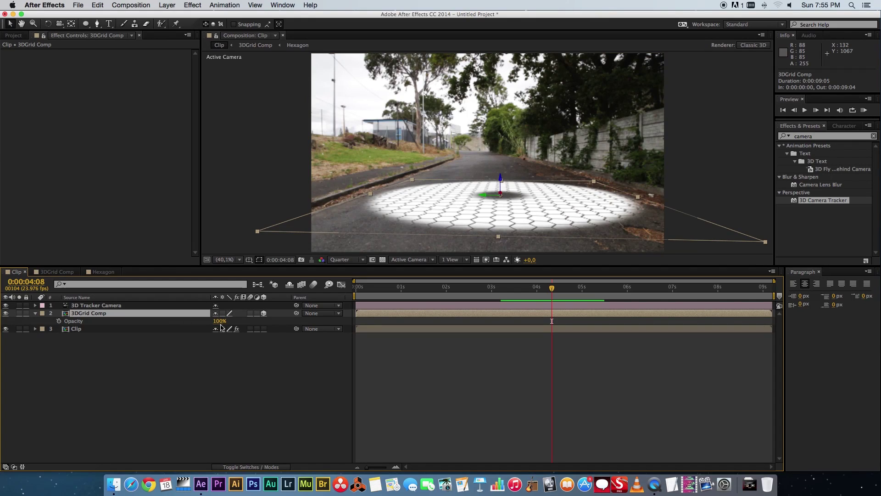
pyautogui.write('70')
pyautogui.press('Return')
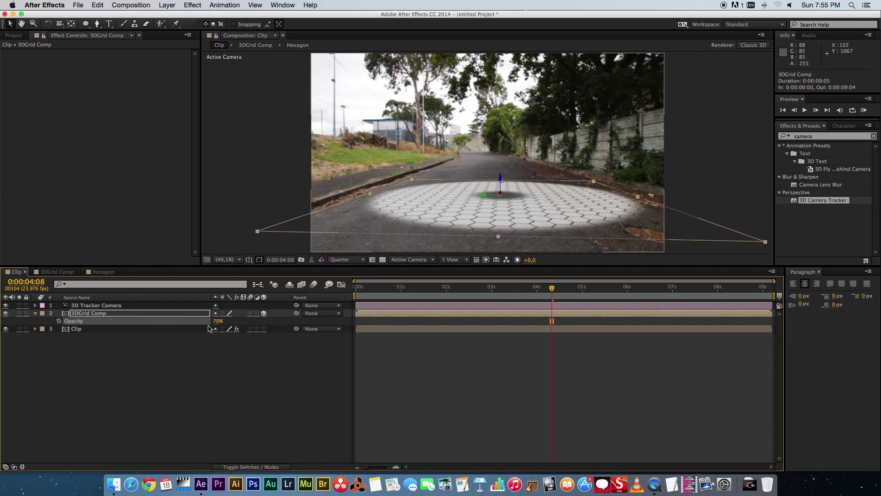
# Lower the 3DGrid Comp layer's opacity to 52% in the Clip composition and check the grid around 0:00:04:08.
pyautogui.moveTo(217, 322)
pyautogui.mouseDown()
pyautogui.moveTo(202, 325)
pyautogui.moveTo(208, 327)
pyautogui.mouseUp()
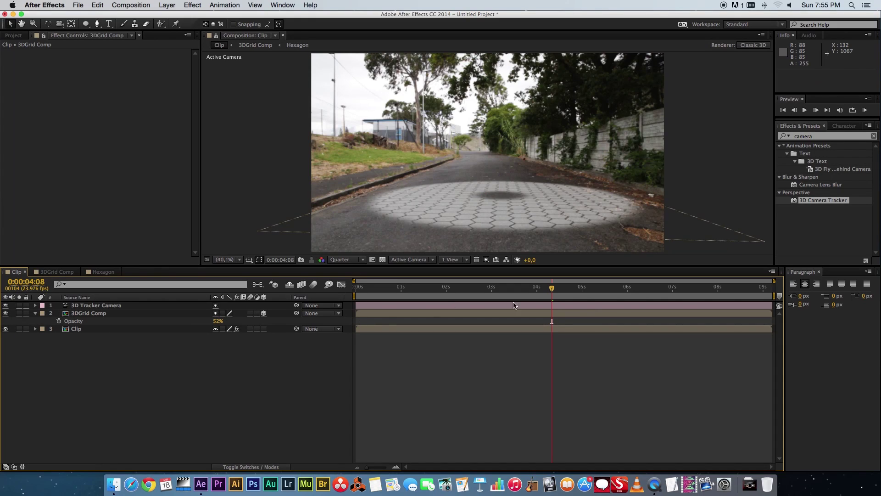
pyautogui.moveTo(551, 287)
pyautogui.mouseDown()
pyautogui.moveTo(589, 294)
pyautogui.moveTo(508, 289)
pyautogui.moveTo(551, 289)
pyautogui.mouseUp()
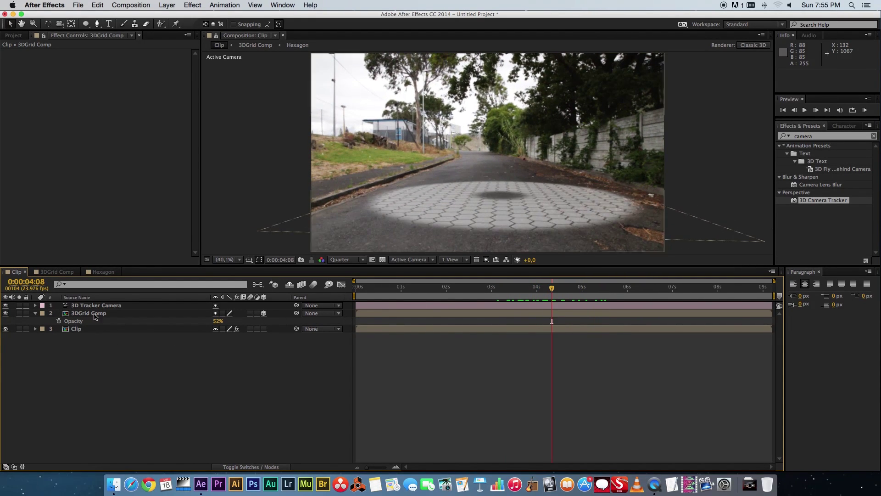
# Change the fill color of the polystar in the Hexagon composition's Shape Layer 1 from white to bright green.
pyautogui.click(102, 271)
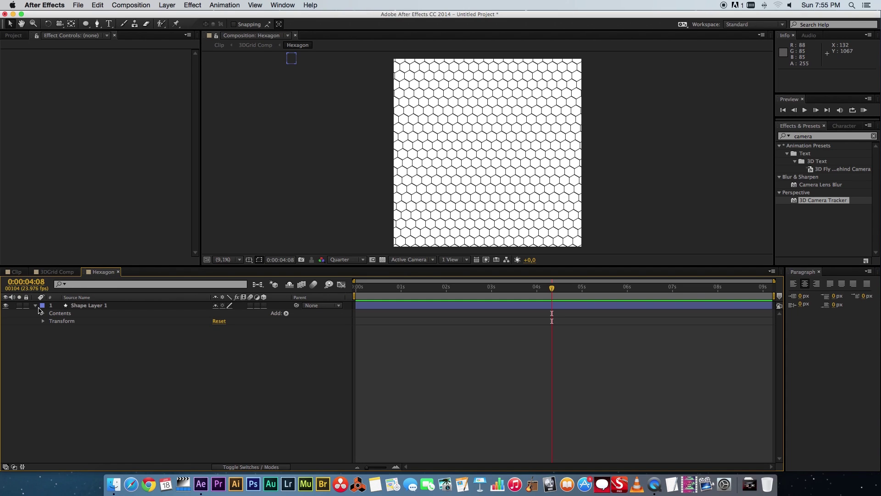
pyautogui.click(43, 313)
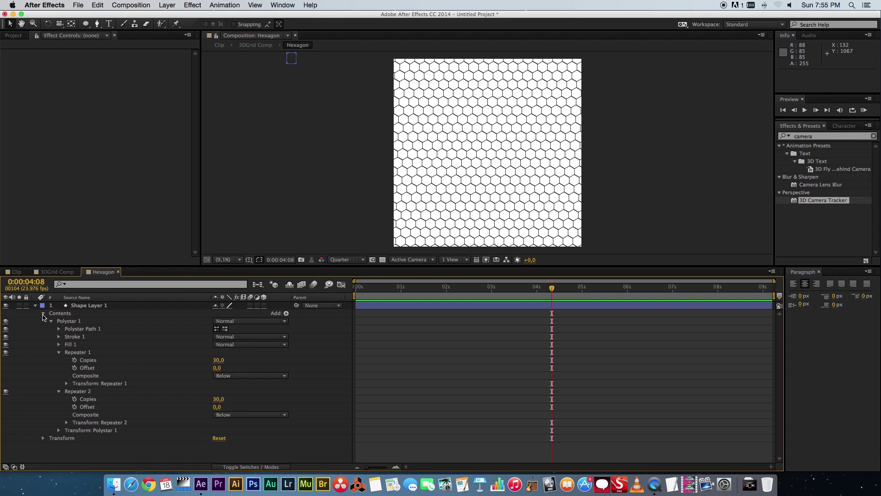
pyautogui.click(59, 345)
pyautogui.click(218, 369)
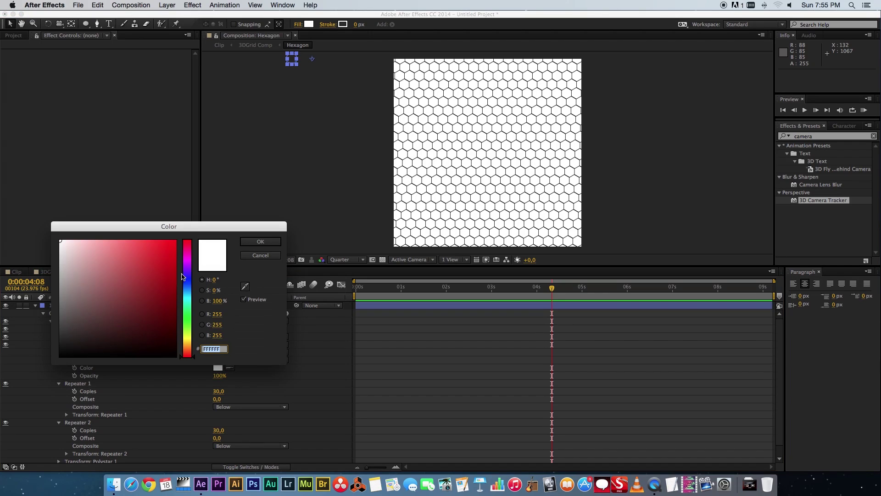
pyautogui.moveTo(190, 327); pyautogui.dragTo(190, 316)
pyautogui.click(176, 241)
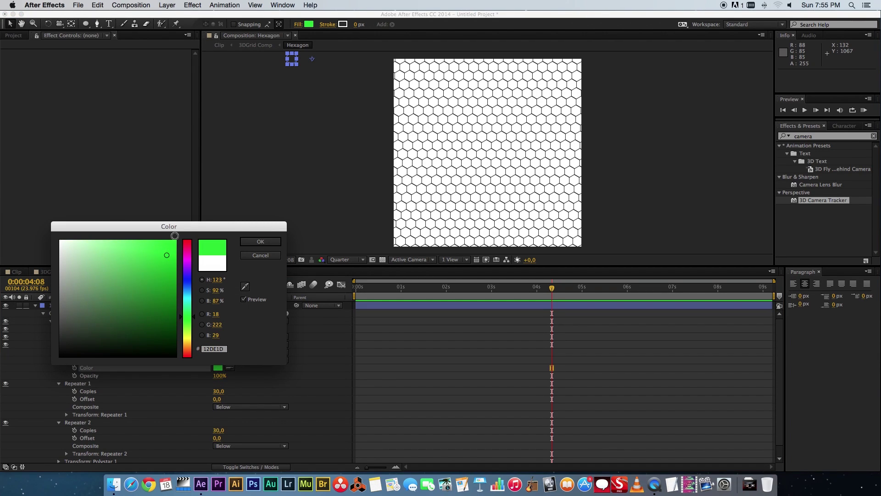
pyautogui.click(252, 242)
# Preview the green honeycomb grid on the road in the Clip composition from 0:00:03:05.
pyautogui.click(16, 272)
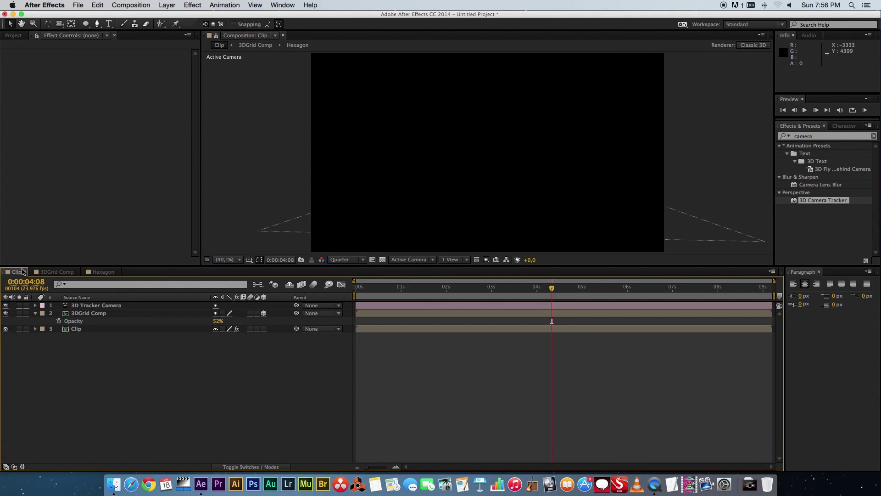
pyautogui.click(501, 286)
pyautogui.press('space')
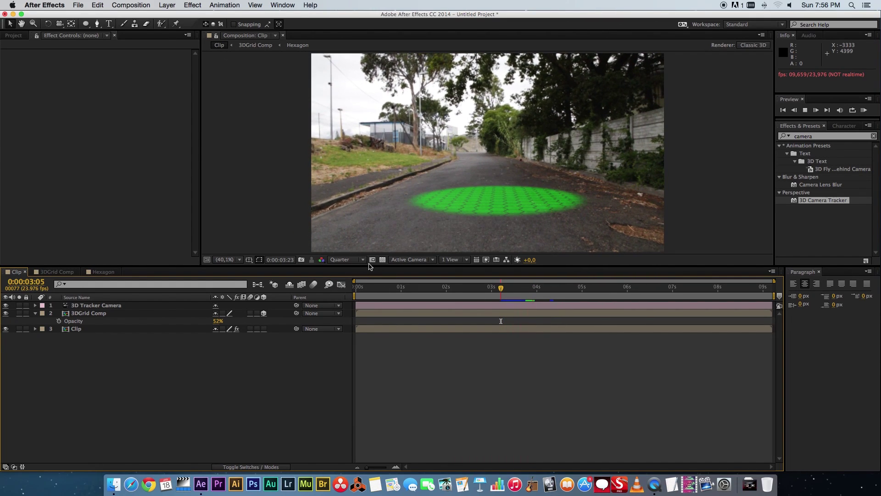
# Set the Clip composition's preview resolution to Full and enlarge the composition viewer by making the timeline area shorter.
pyautogui.click(349, 260)
pyautogui.click(357, 283)
pyautogui.moveTo(390, 267); pyautogui.dragTo(390, 314)
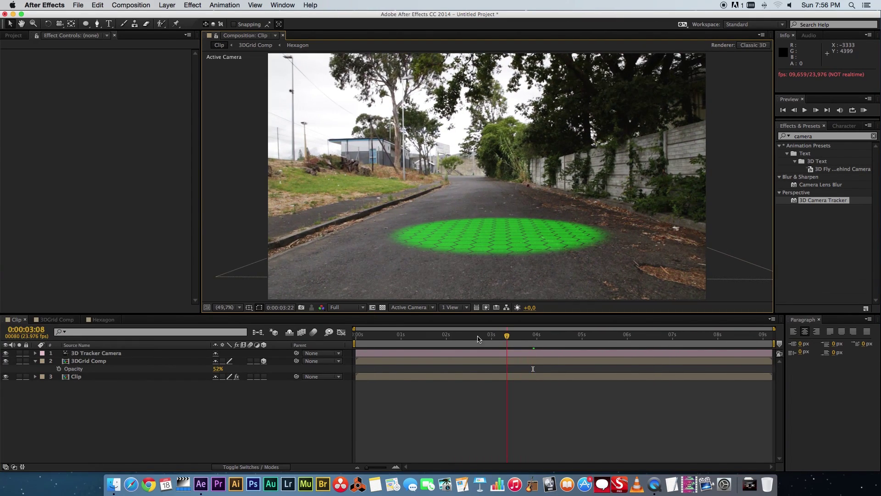